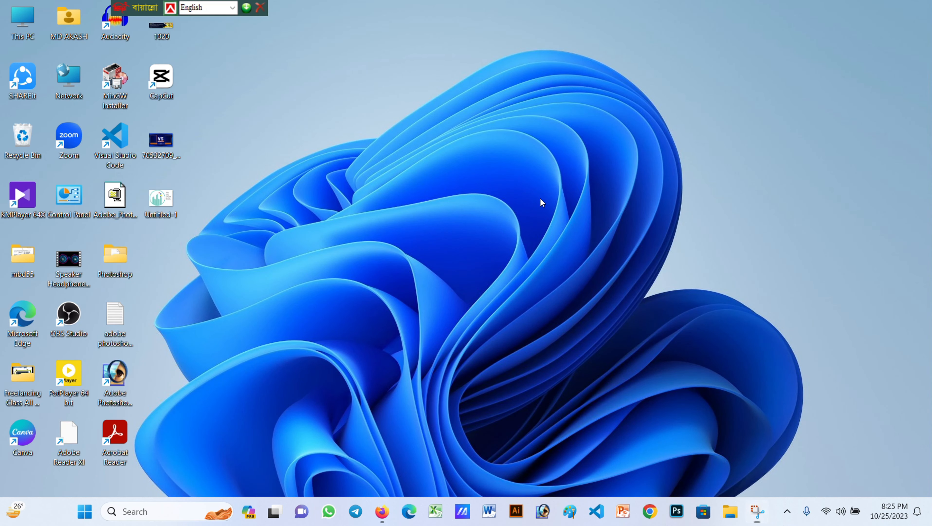
# Start Photoshop from its taskbar icon and wait for the Home screen of recent files
pyautogui.rightClick(540, 200)
pyautogui.rightClick(570, 225)
pyautogui.click(595, 274)
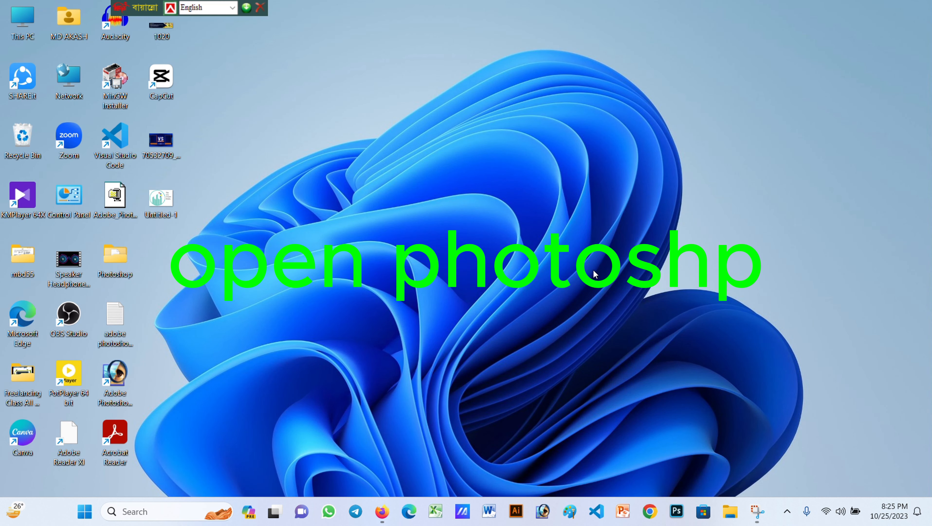
pyautogui.click(679, 509)
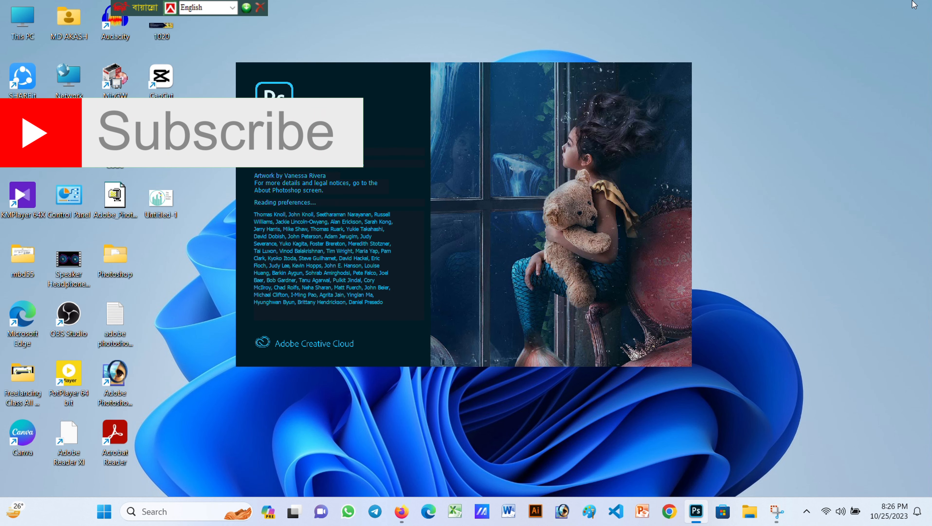
pyautogui.rightClick(767, 166)
pyautogui.rightClick(788, 202)
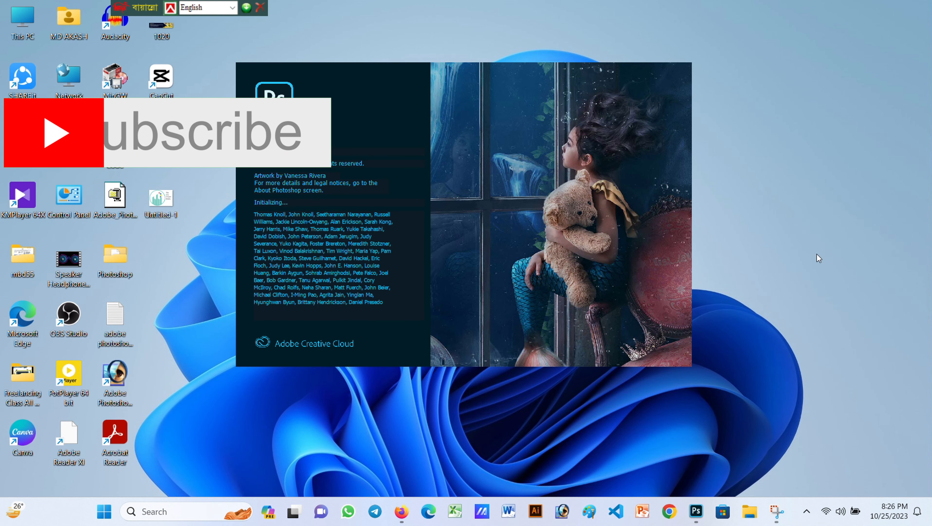
pyautogui.rightClick(810, 229)
pyautogui.click(828, 278)
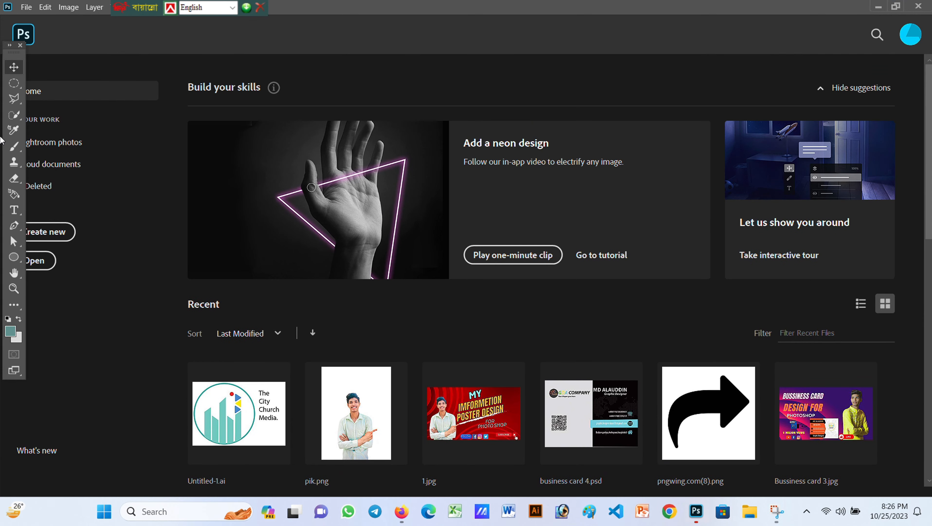
# Create a new 3.5 × 2.5 in, 300 ppi CMYK document
pyautogui.click(26, 7)
pyautogui.click(26, 23)
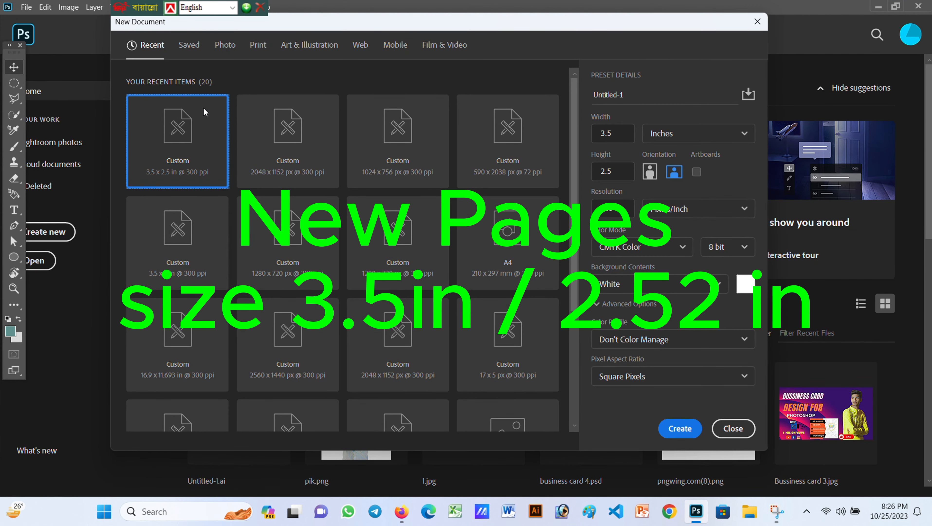
pyautogui.click(680, 428)
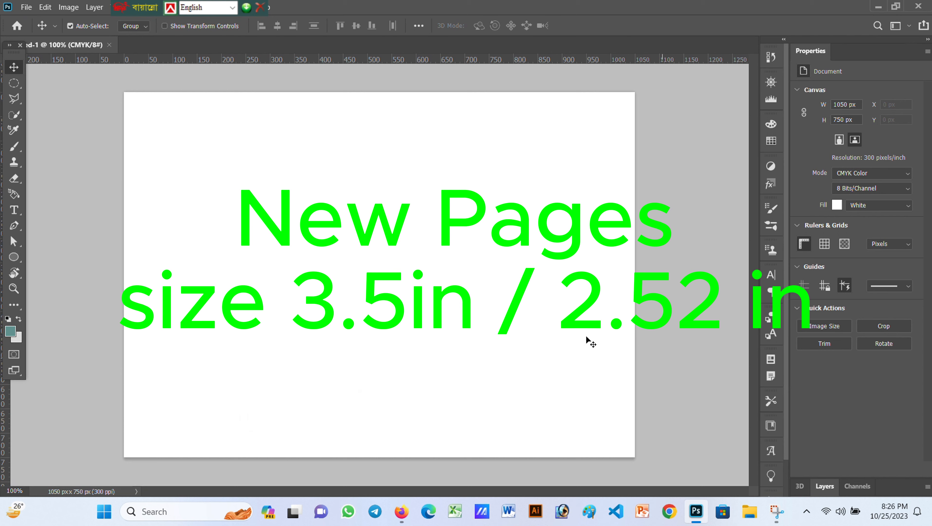
# Place a rectangle sized exactly 3 in wide by 2 in high
pyautogui.rightClick(13, 256)
pyautogui.click(79, 256)
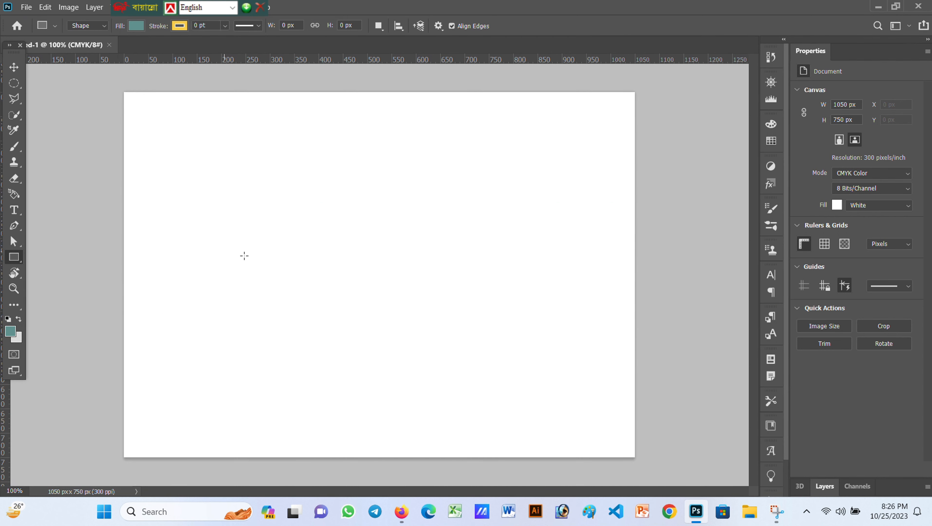
pyautogui.click(244, 256)
pyautogui.write('3in')
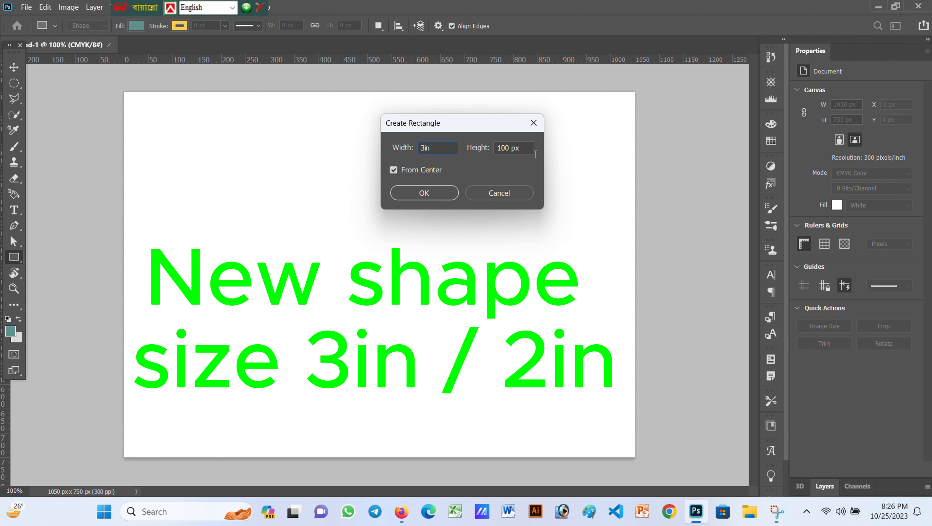
pyautogui.click(519, 154)
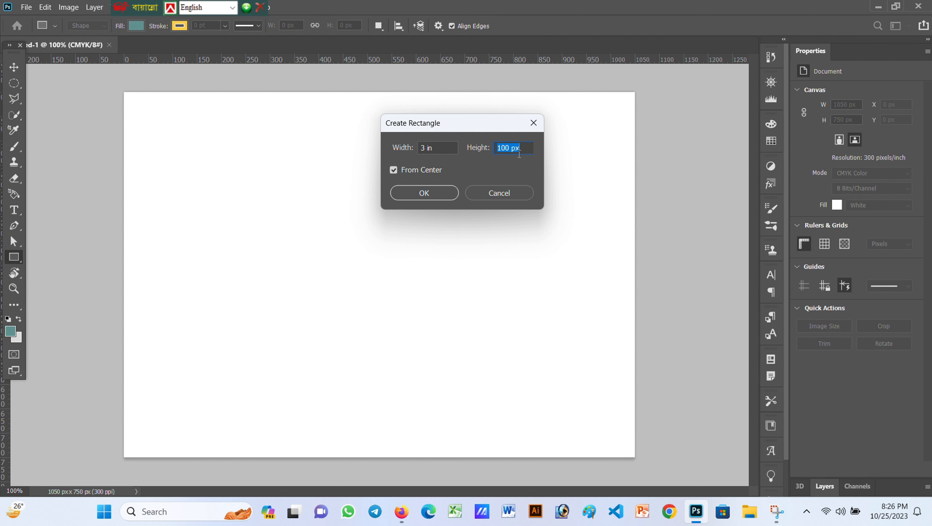
pyautogui.write('2in')
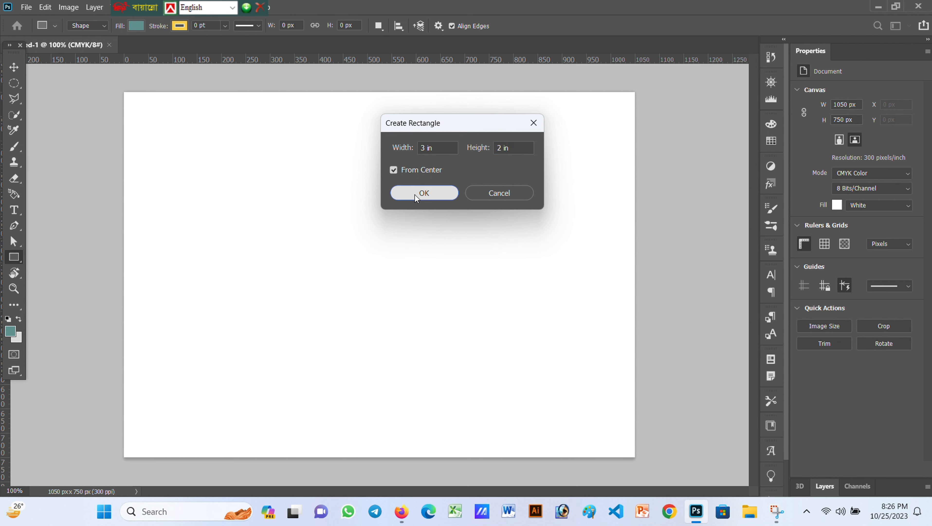
pyautogui.click(419, 193)
# Centre Rectangle 1 horizontally and vertically on the Background canvas
pyautogui.click(826, 489)
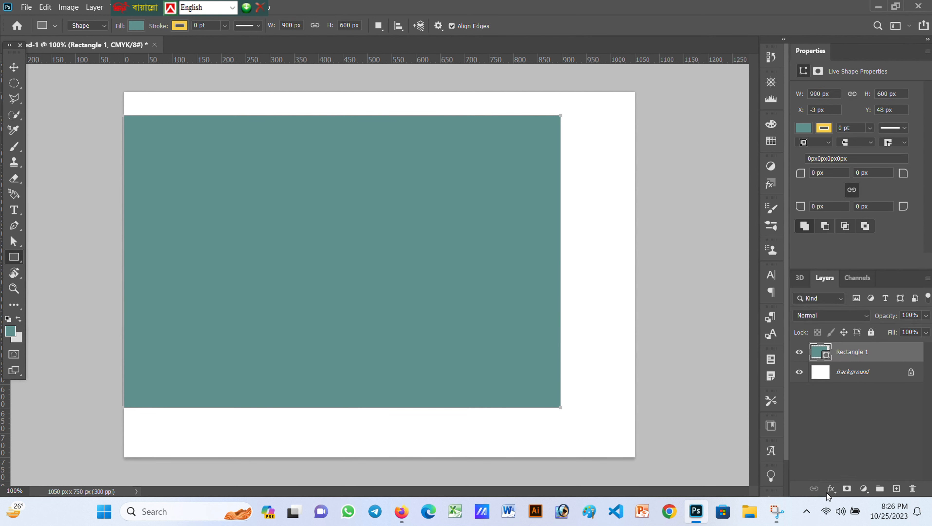
pyautogui.click(841, 382)
pyautogui.keyDown('shift'); pyautogui.click(846, 354); pyautogui.keyUp('shift')
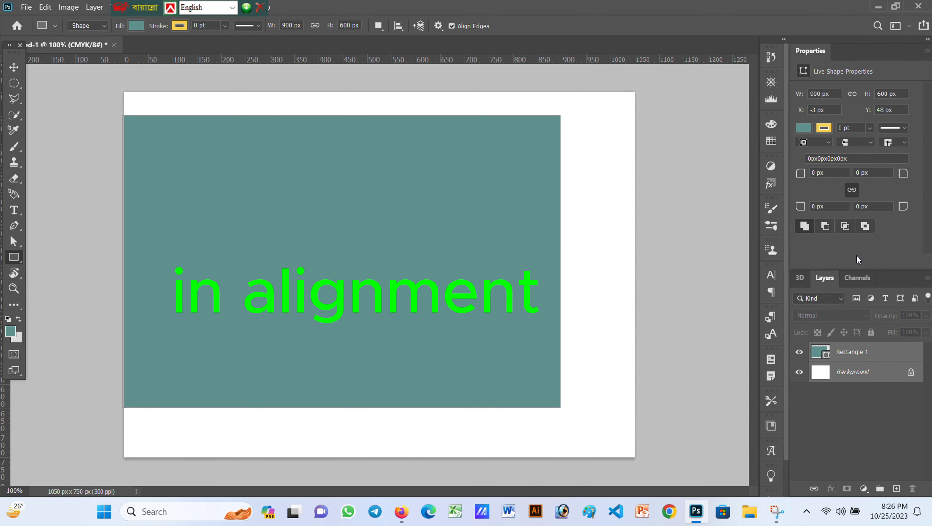
pyautogui.click(14, 67)
pyautogui.click(277, 26)
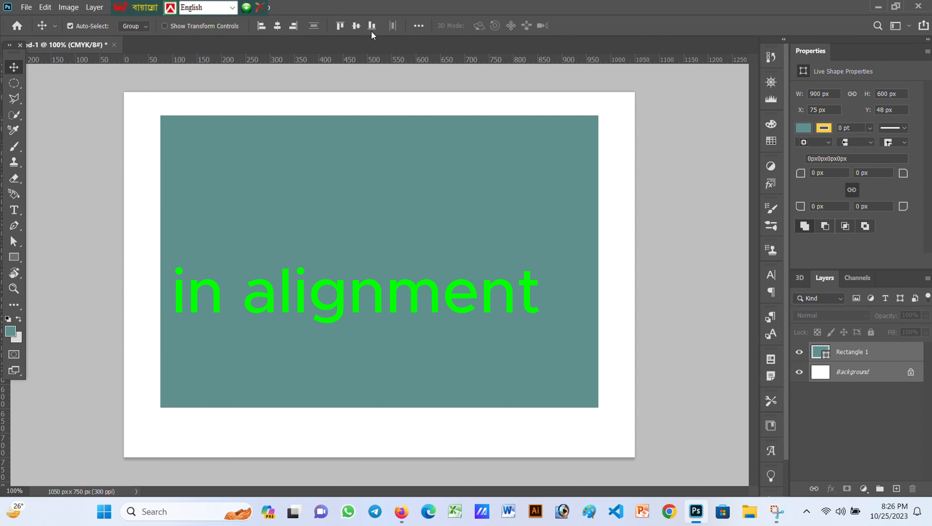
pyautogui.click(356, 25)
pyautogui.click(720, 190)
# Drag guides to the rectangle's edges, then delete the Rectangle 1 layer
pyautogui.moveTo(462, 61); pyautogui.dragTo(463, 420)
pyautogui.moveTo(5, 405); pyautogui.dragTo(158, 399)
pyautogui.moveTo(5, 447); pyautogui.dragTo(597, 452)
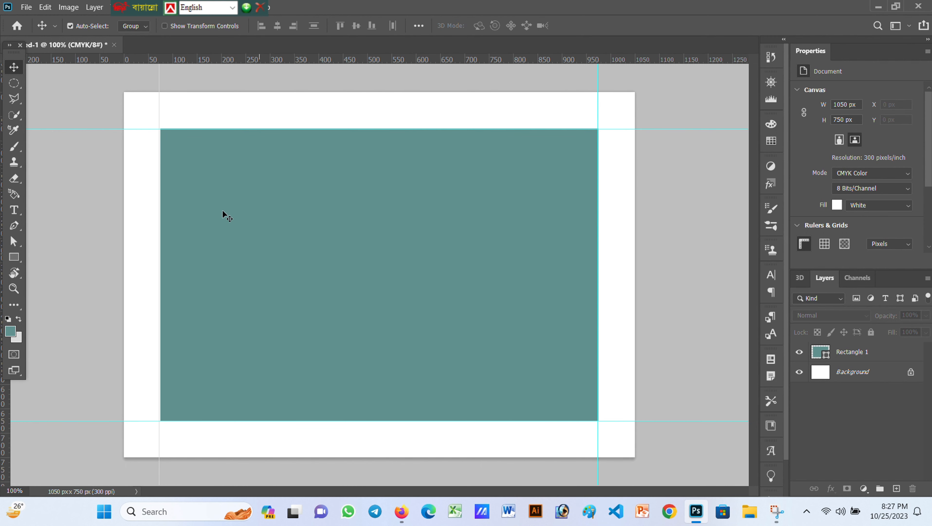
pyautogui.click(342, 241)
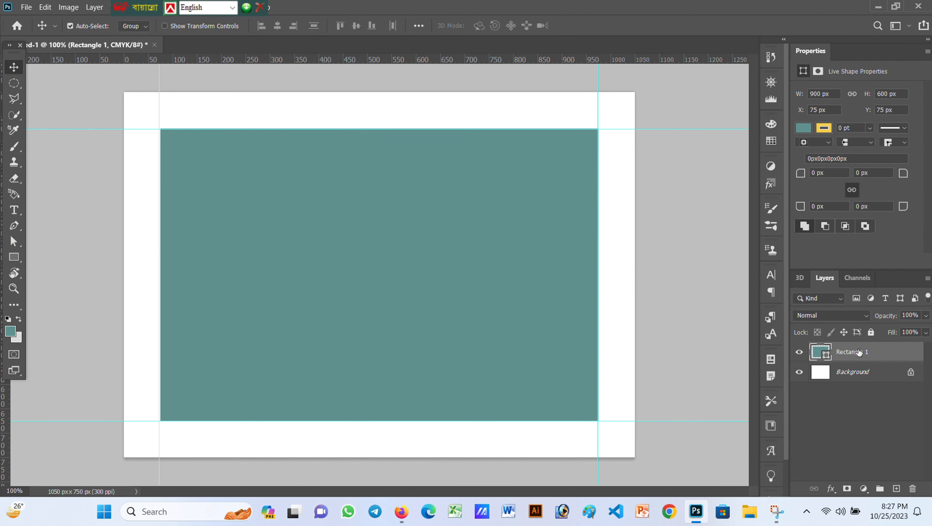
pyautogui.press('Delete')
# Create another new blank document with the default settings
pyautogui.click(26, 7)
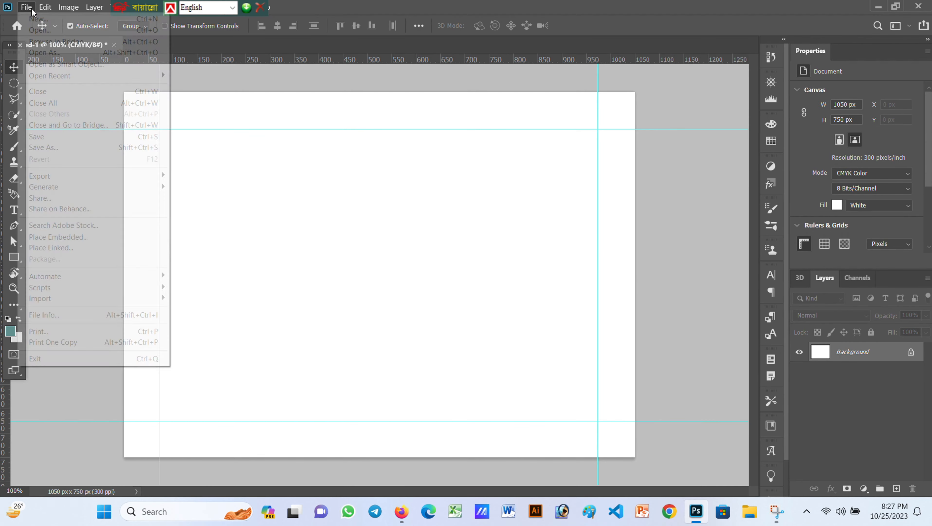
pyautogui.click(41, 21)
pyautogui.press('Return')
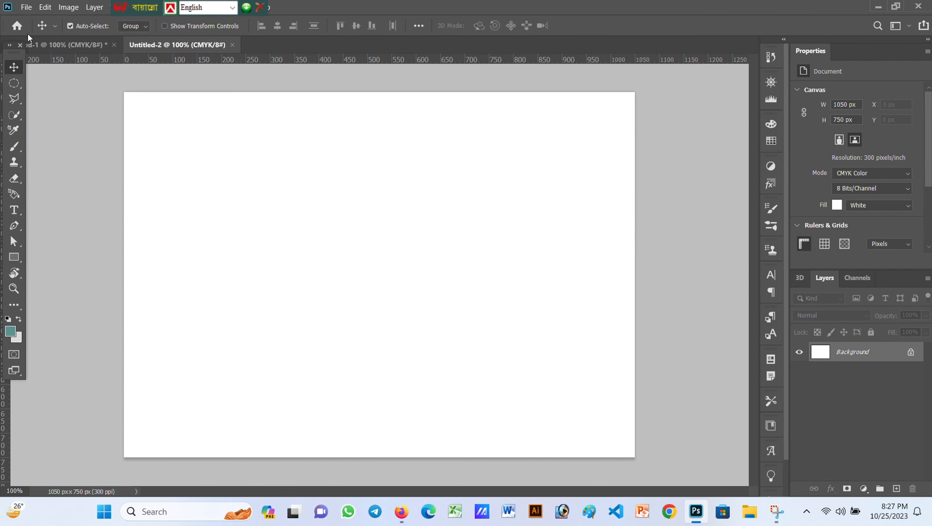
# Open business card 6.jpg from the Bussiness card folder and zoom in
pyautogui.click(26, 7)
pyautogui.click(39, 35)
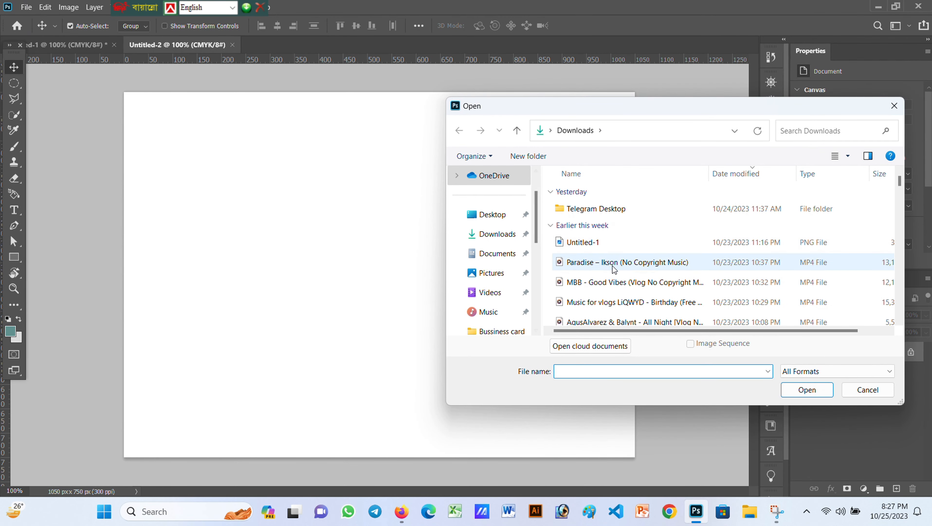
pyautogui.scroll(-3, 491, 221)
pyautogui.click(497, 214)
pyautogui.scroll(-6, 735, 254)
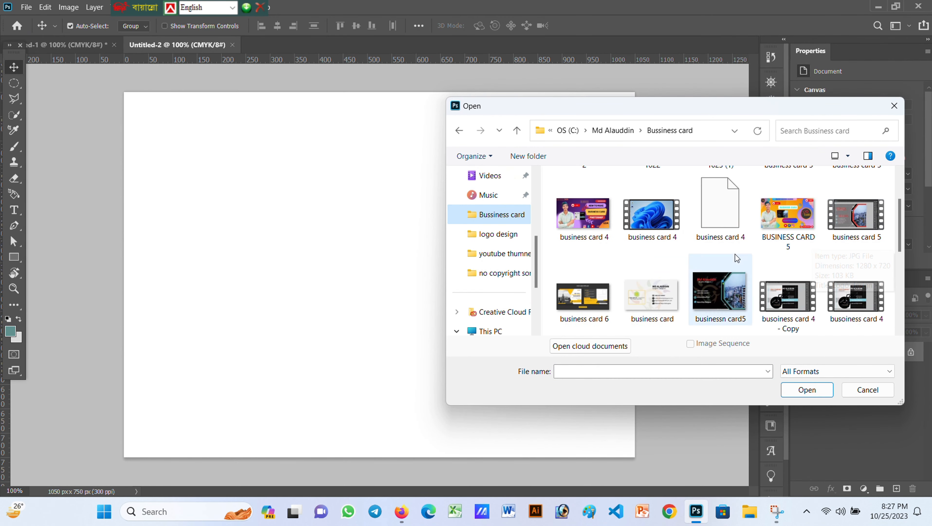
pyautogui.scroll(5, 685, 252)
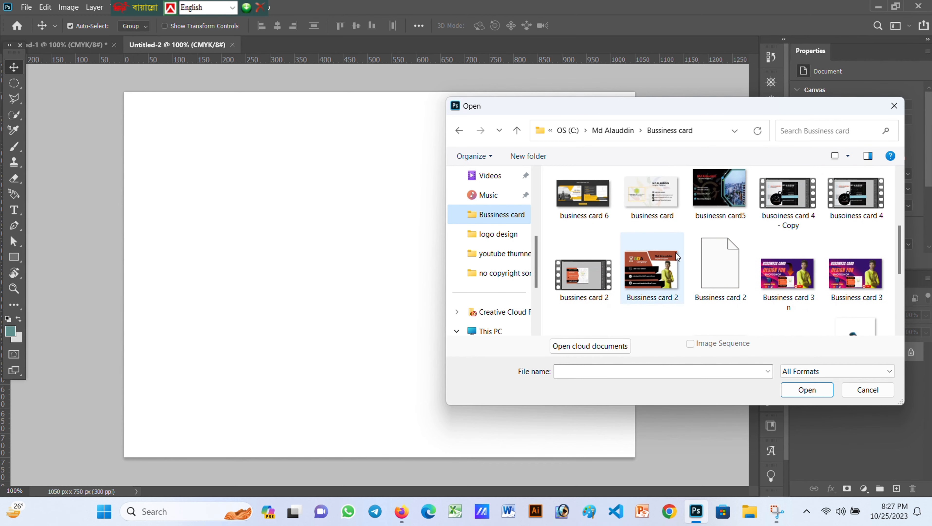
pyautogui.click(583, 195)
pyautogui.click(807, 389)
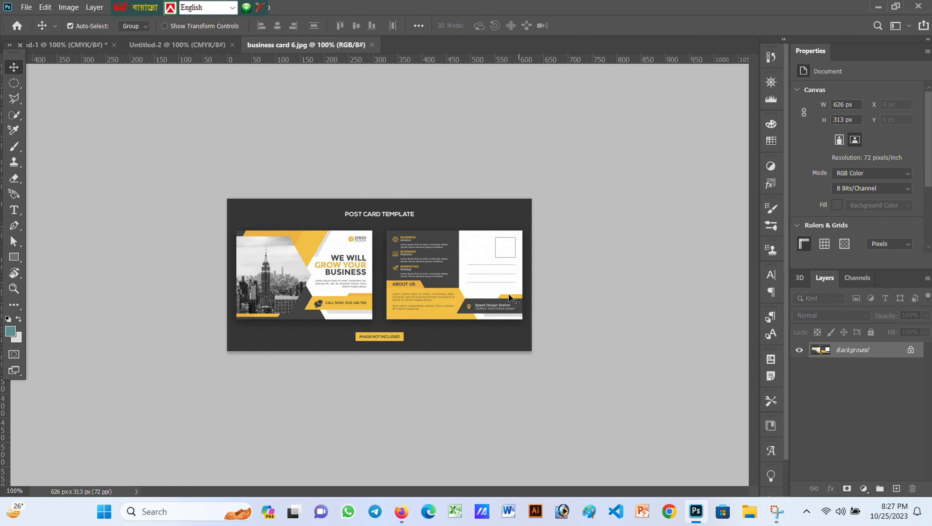
pyautogui.scroll(5, 396, 283)
pyautogui.scroll(2, 396, 283)
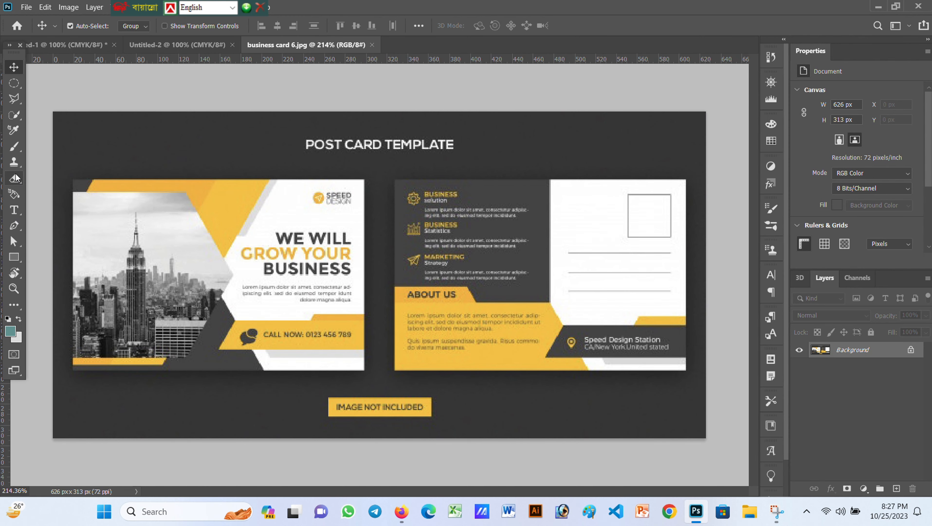
# Mark the front card's four corners with the Perspective Crop Tool
pyautogui.press('c')
pyautogui.click(16, 306)
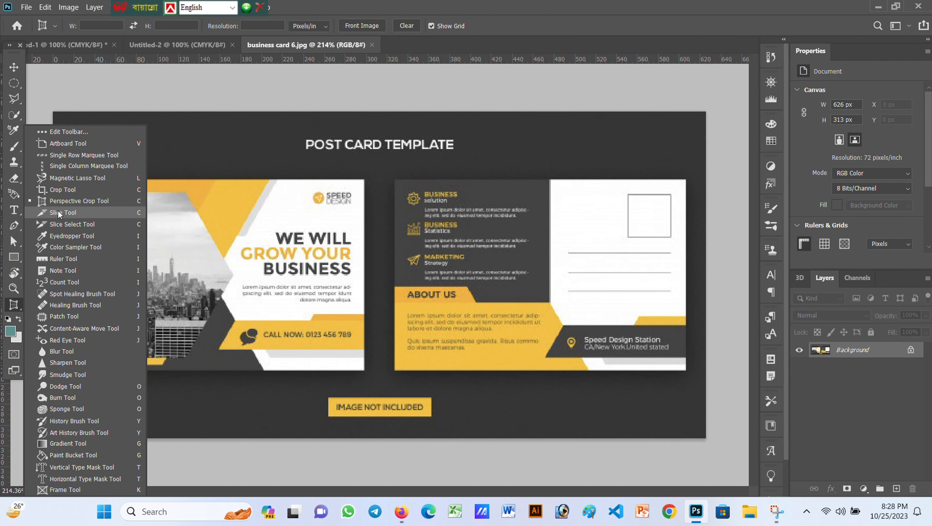
pyautogui.click(104, 214)
pyautogui.click(72, 176)
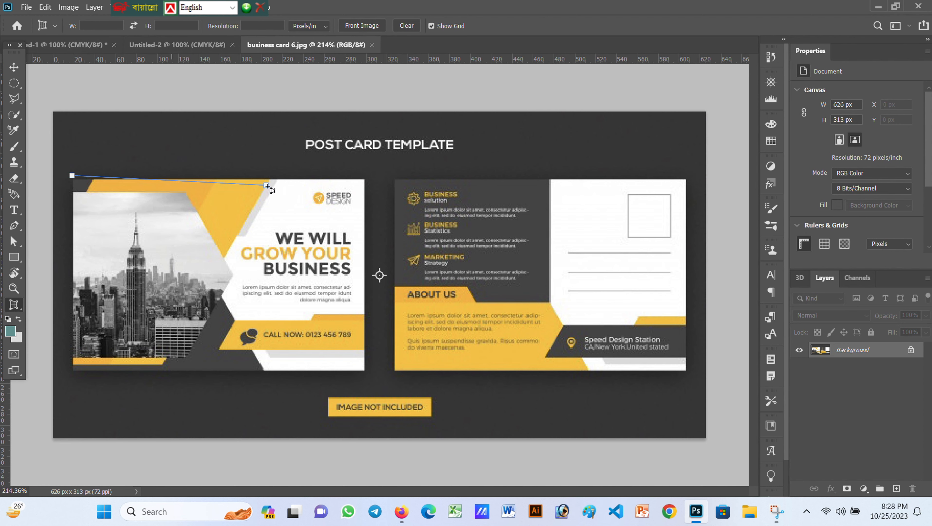
pyautogui.click(365, 178)
pyautogui.click(364, 373)
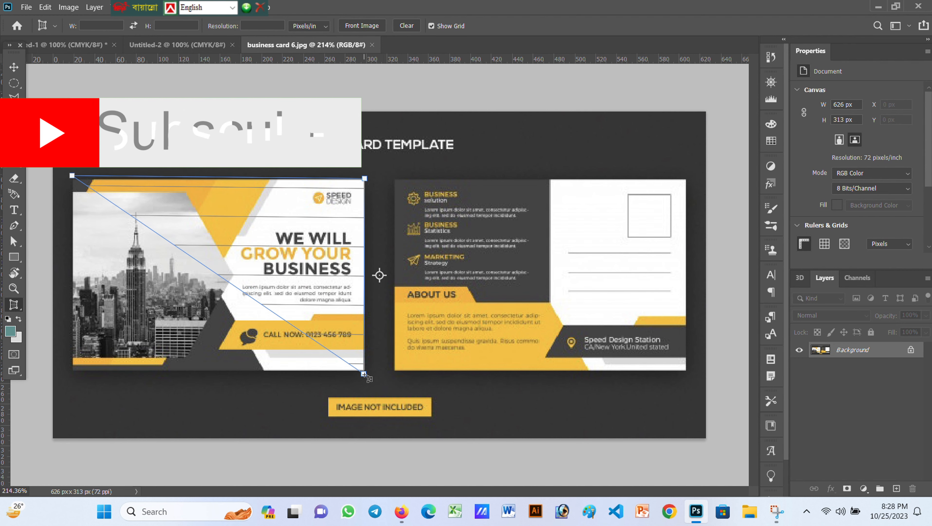
pyautogui.click(72, 368)
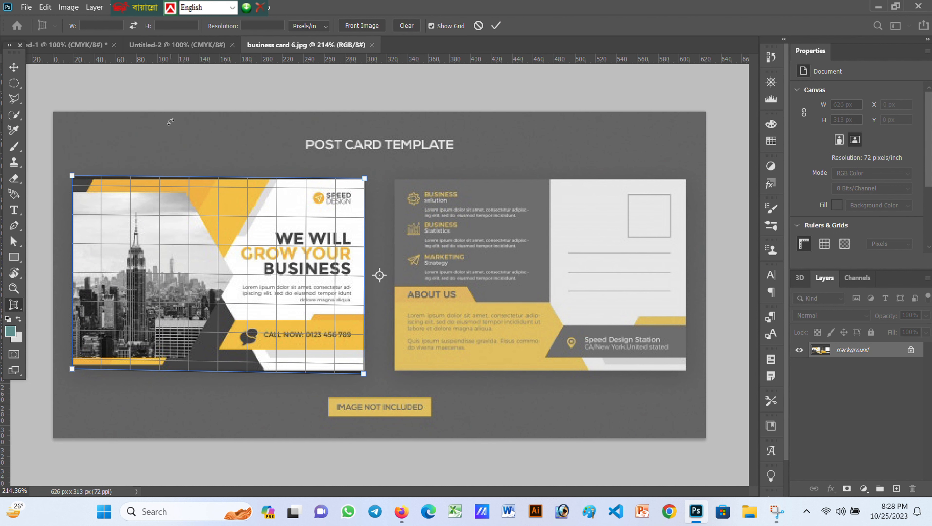
# Apply the crop, copy the 286 × 189 px front design, and return to Untitled-1
pyautogui.press('v')
pyautogui.click(436, 201)
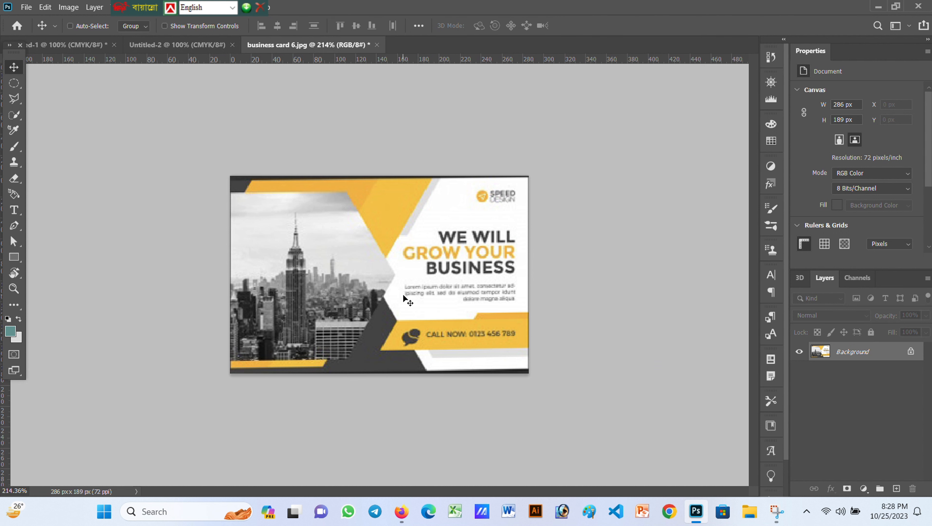
pyautogui.hotkey('ctrl', 'c')
pyautogui.click(66, 45)
# Paste the card design into Untitled-1, scale it to fill the canvas, and set opacity to 10%
pyautogui.hotkey('ctrl', 'v')
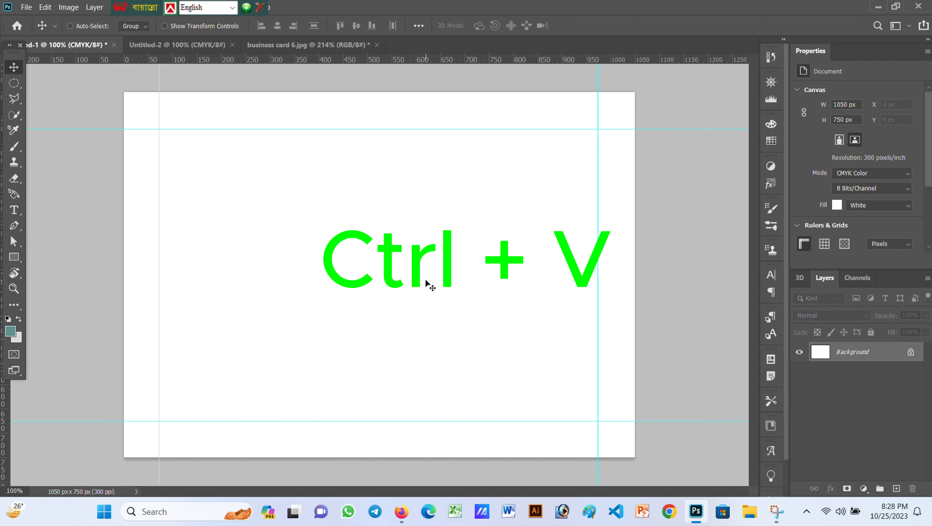
pyautogui.click(331, 50)
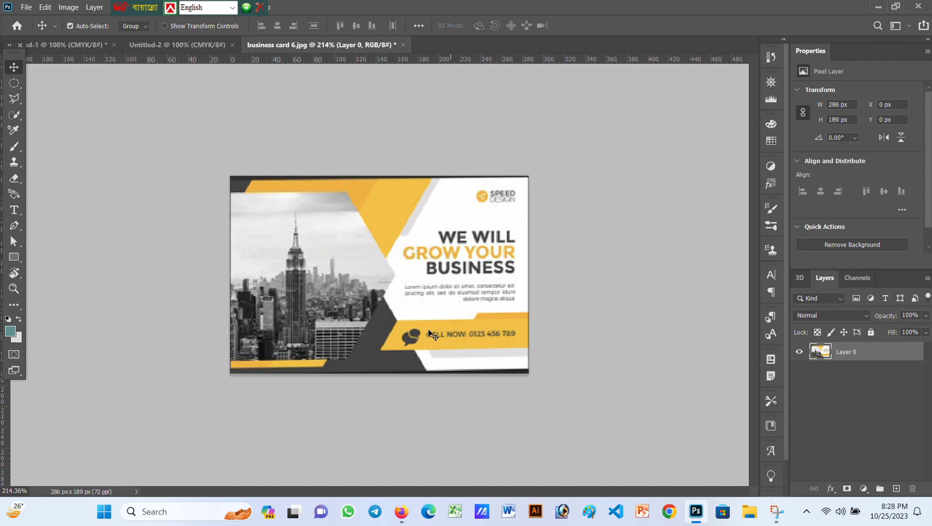
pyautogui.click(68, 47)
pyautogui.hotkey('ctrl', 'v')
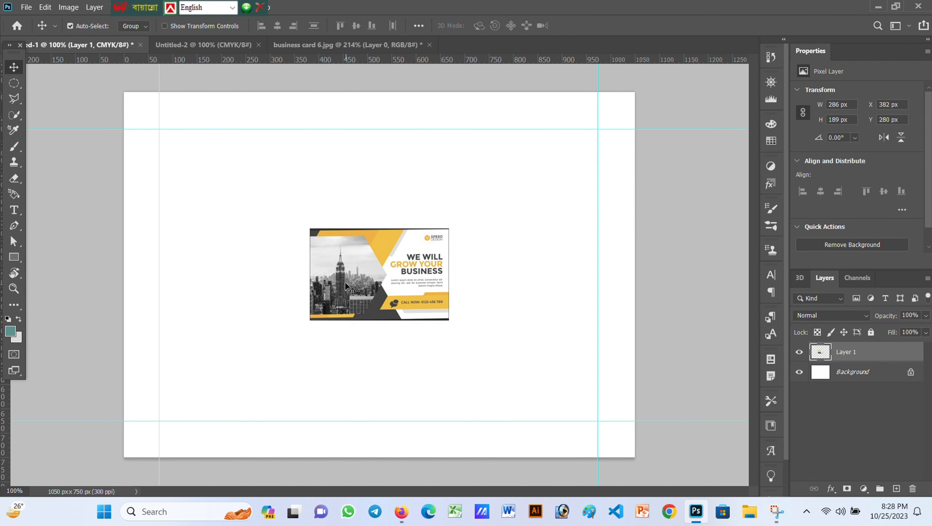
pyautogui.hotkey('ctrl', 't')
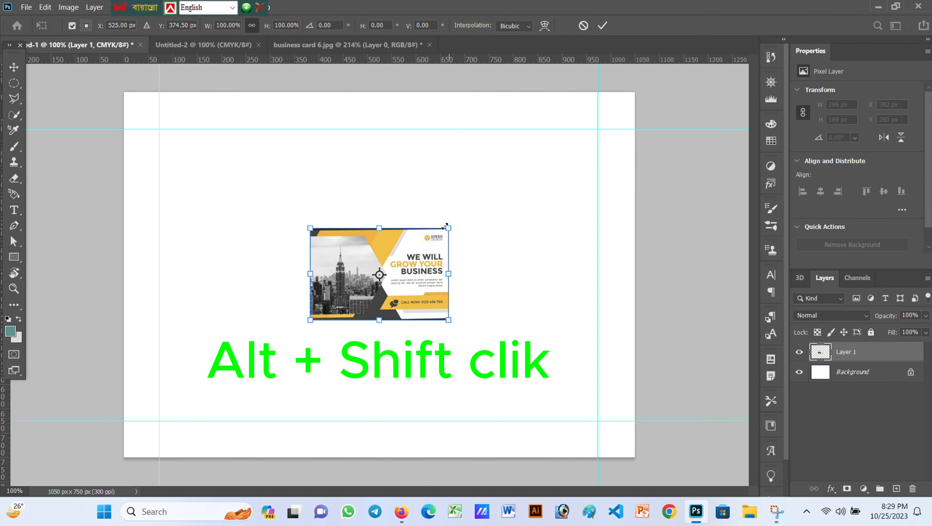
pyautogui.moveTo(444, 226); pyautogui.dragTo(635, 84)
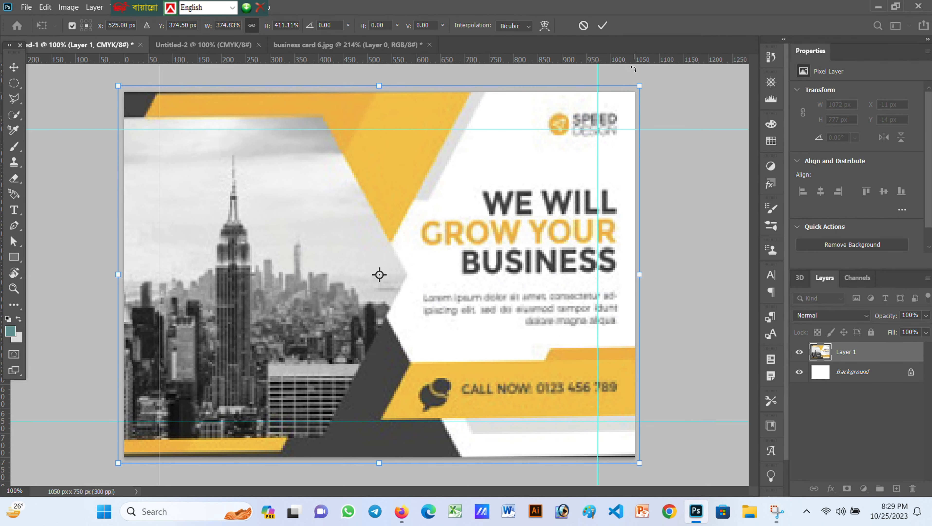
pyautogui.click(602, 27)
pyautogui.click(911, 315)
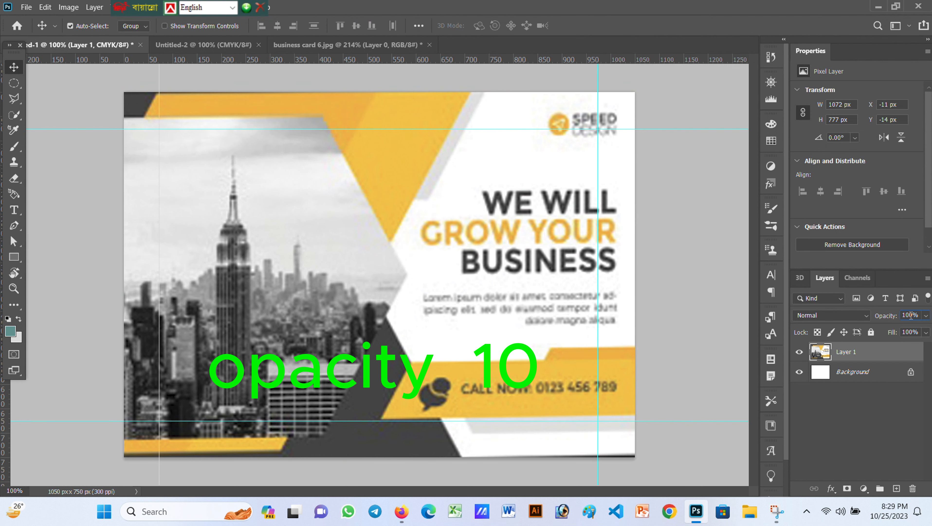
pyautogui.press('BackSpace')
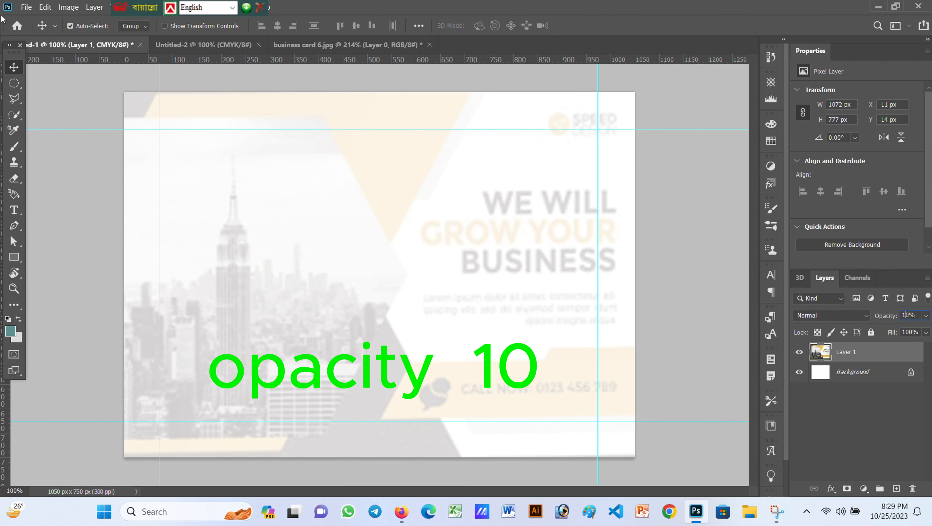
# Draw a teal rectangle over the card's upper left at 10% opacity
pyautogui.click(14, 257)
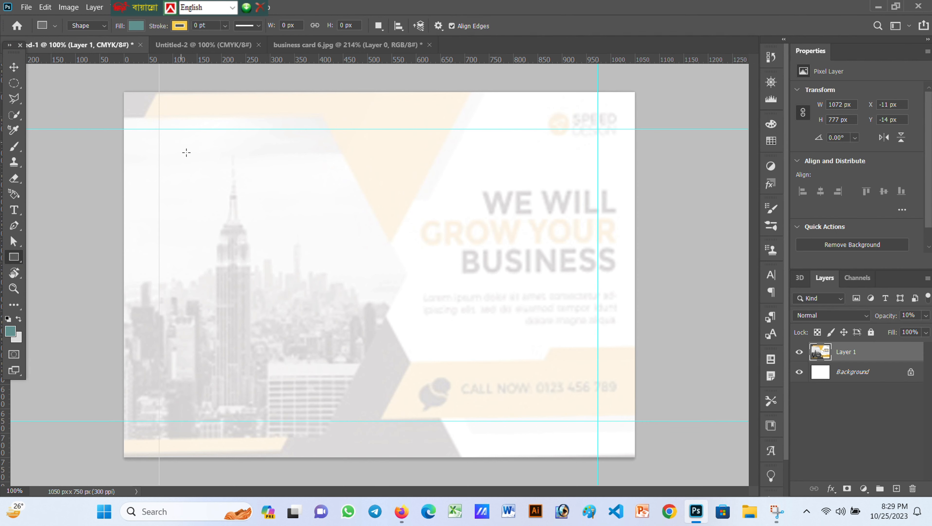
pyautogui.moveTo(149, 111); pyautogui.dragTo(311, 351)
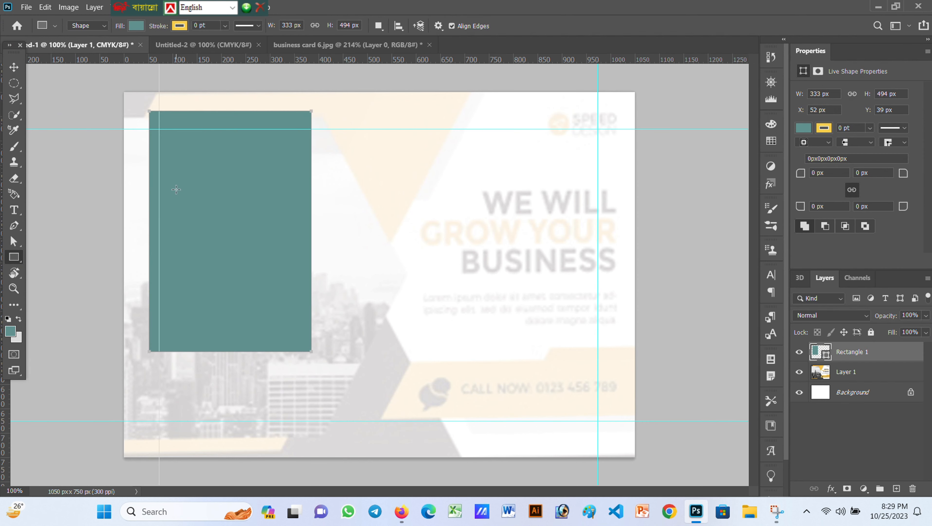
pyautogui.click(20, 64)
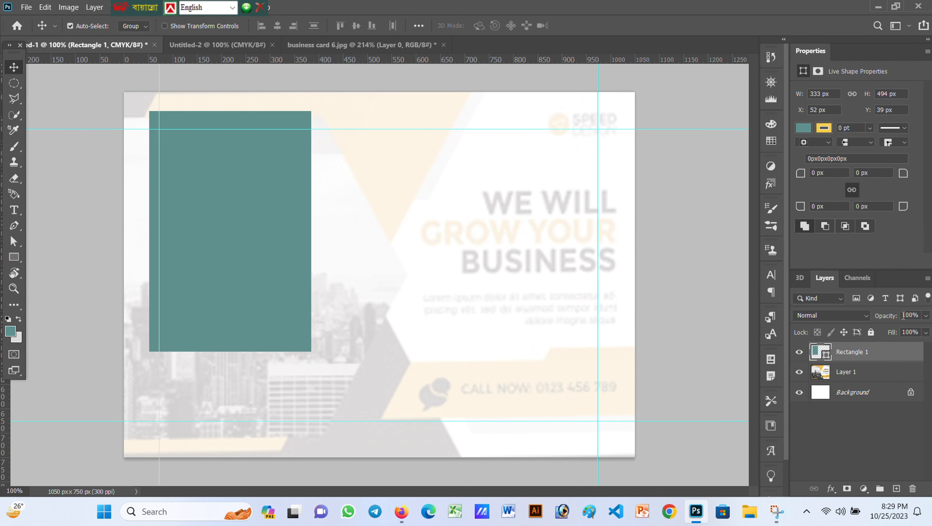
pyautogui.write('10')
pyautogui.press('Return')
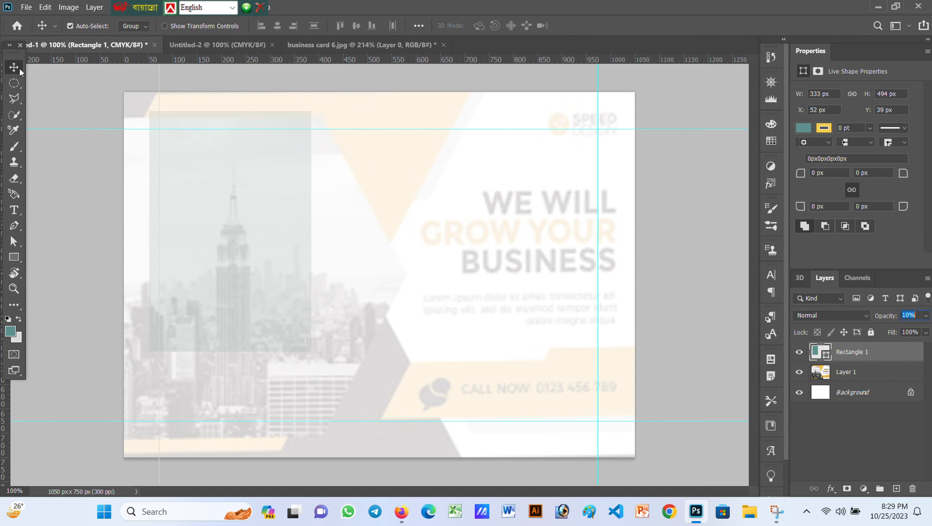
# Scale the rectangle to about 205% and rotate it about −29° along the left panel
pyautogui.hotkey('ctrl', 't')
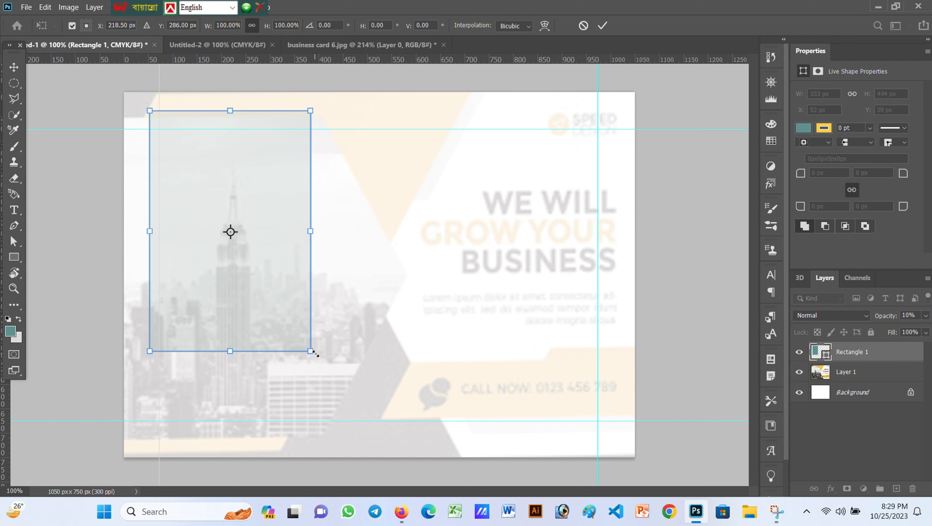
pyautogui.moveTo(314, 352); pyautogui.dragTo(379, 474)
pyautogui.moveTo(387, 104); pyautogui.dragTo(290, 36)
pyautogui.moveTo(283, 210); pyautogui.dragTo(171, 245)
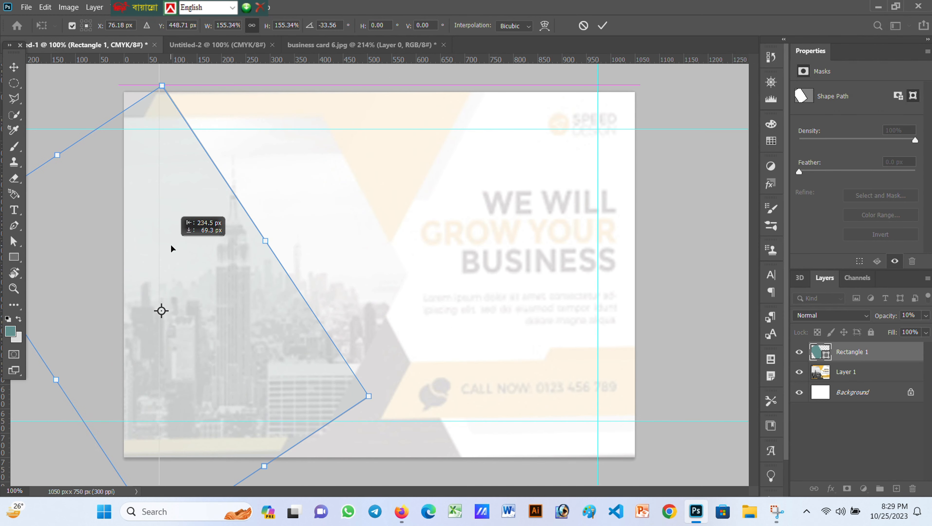
pyautogui.moveTo(378, 400); pyautogui.dragTo(498, 464)
pyautogui.moveTo(221, 357); pyautogui.dragTo(207, 381)
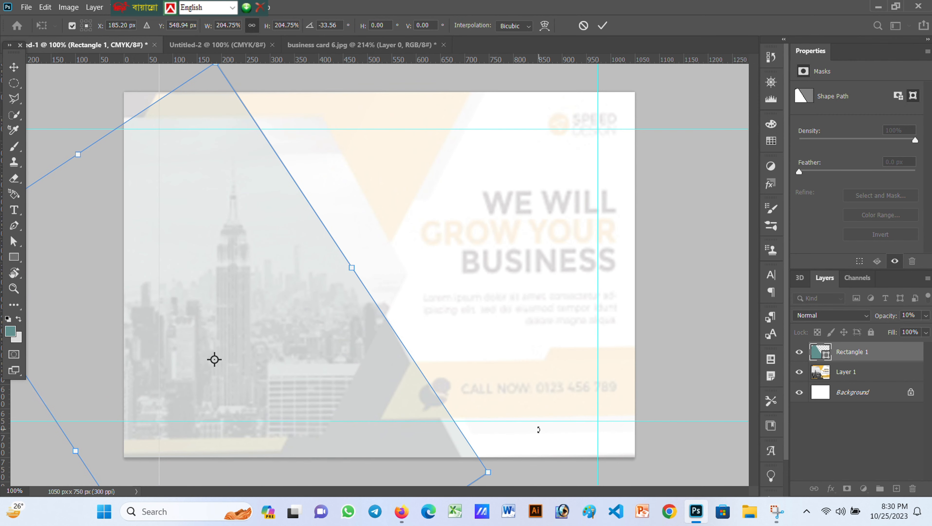
pyautogui.moveTo(532, 456); pyautogui.dragTo(533, 486)
pyautogui.press('Right')
pyautogui.press('Right')
pyautogui.press('Right')
pyautogui.press('Right')
pyautogui.press('Right')
pyautogui.press('Right')
pyautogui.press('Right')
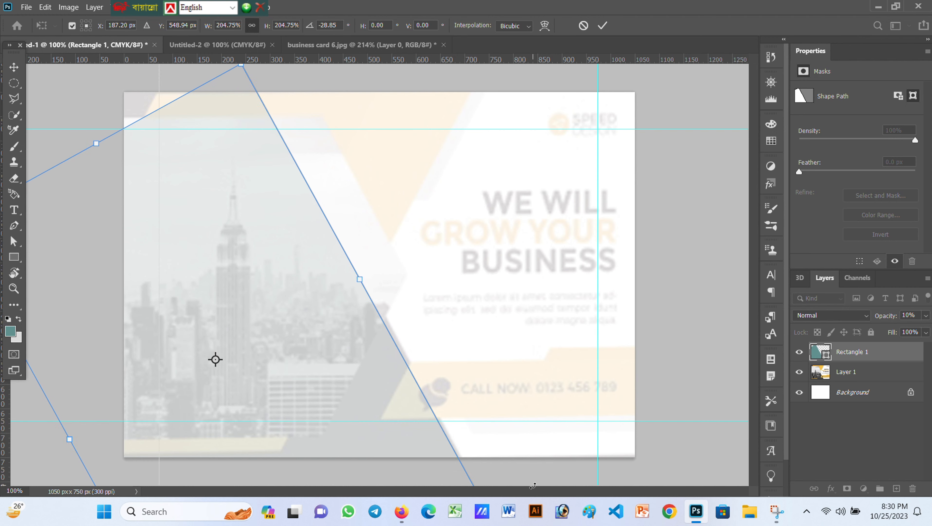
pyautogui.press('Right')
pyautogui.press('Right')
pyautogui.press('Right')
pyautogui.press('Right')
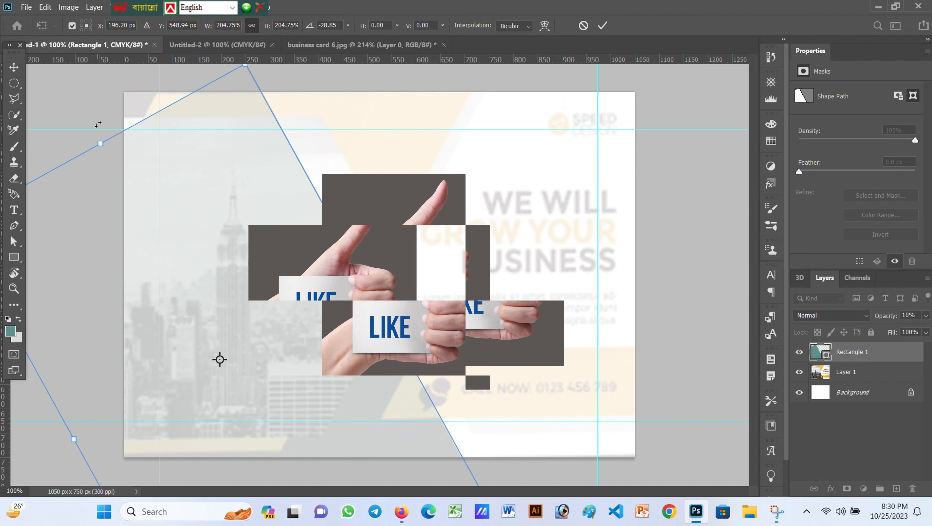
pyautogui.moveTo(100, 143); pyautogui.dragTo(80, 114)
pyautogui.click(603, 26)
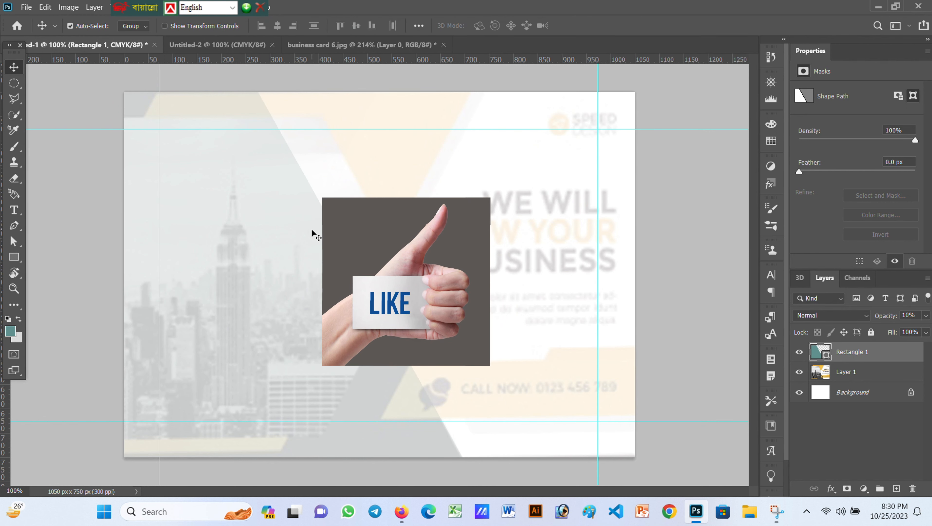
# Draw a second tall teal rectangle on the left at 20% opacity
pyautogui.click(12, 262)
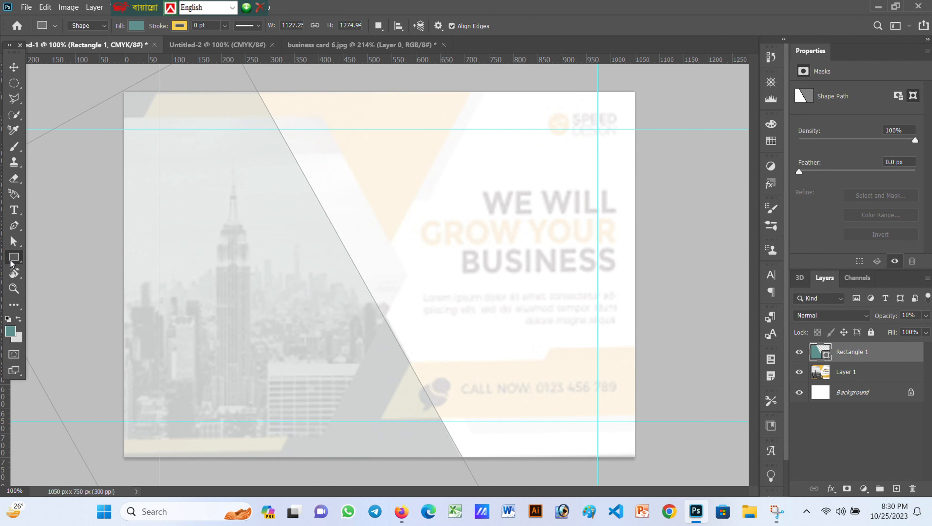
pyautogui.moveTo(231, 189); pyautogui.dragTo(322, 415)
pyautogui.click(14, 70)
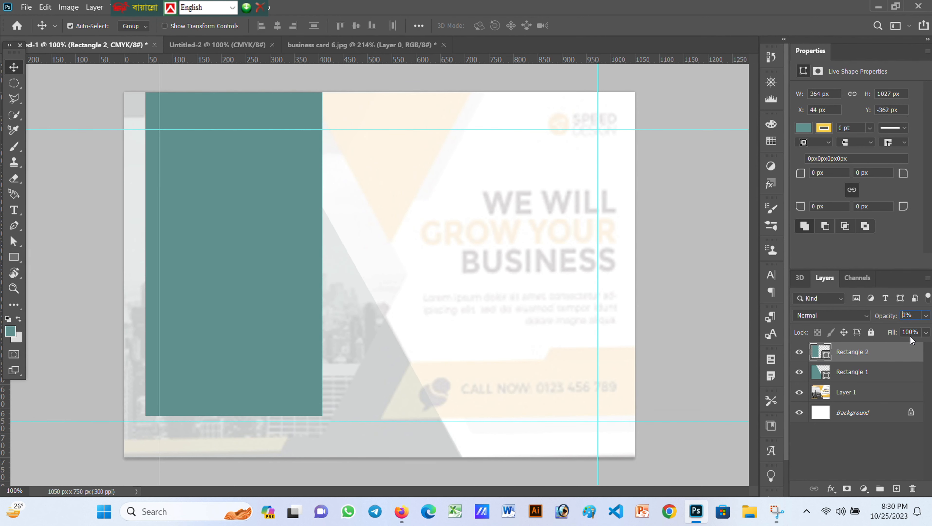
pyautogui.write('2')
pyautogui.press('Return')
# Rotate Rectangle 2 about 20°, skew it into a slanted strip, and slide it right
pyautogui.hotkey('ctrl', 't')
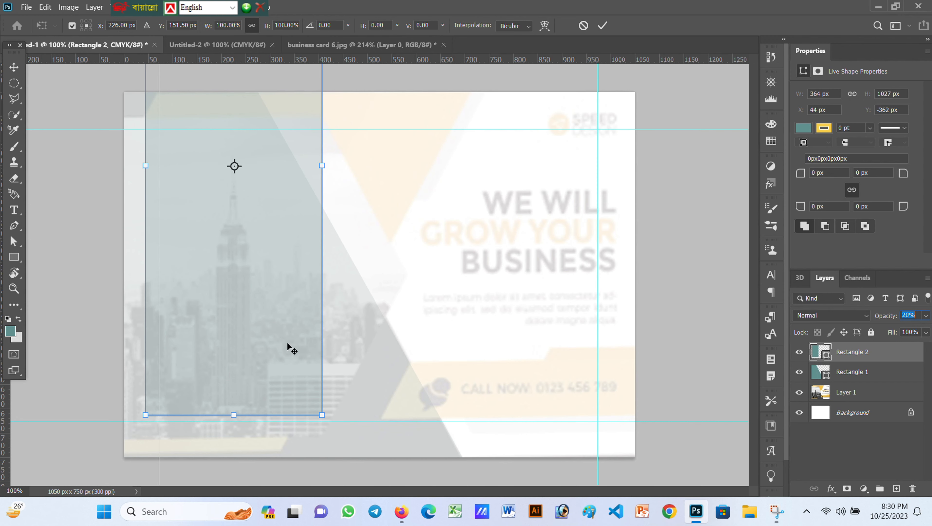
pyautogui.moveTo(287, 341); pyautogui.dragTo(262, 438)
pyautogui.moveTo(288, 184); pyautogui.dragTo(296, 279)
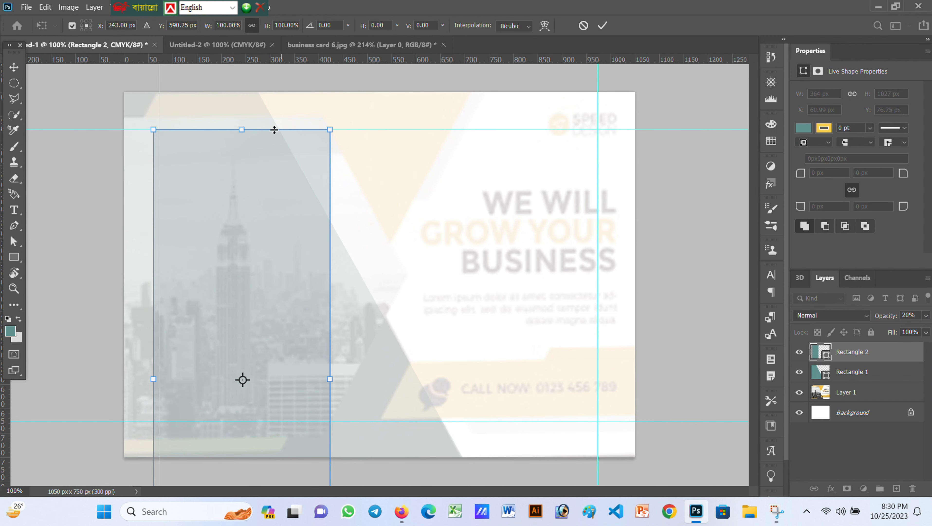
pyautogui.moveTo(242, 130); pyautogui.dragTo(237, 229)
pyautogui.moveTo(238, 341); pyautogui.dragTo(233, 243)
pyautogui.moveTo(310, 115); pyautogui.dragTo(359, 168)
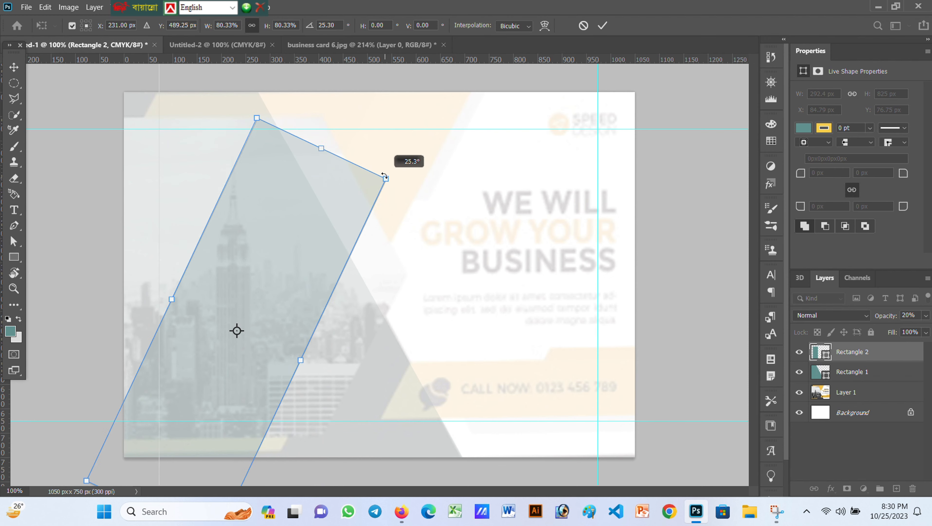
pyautogui.moveTo(260, 264); pyautogui.dragTo(200, 179)
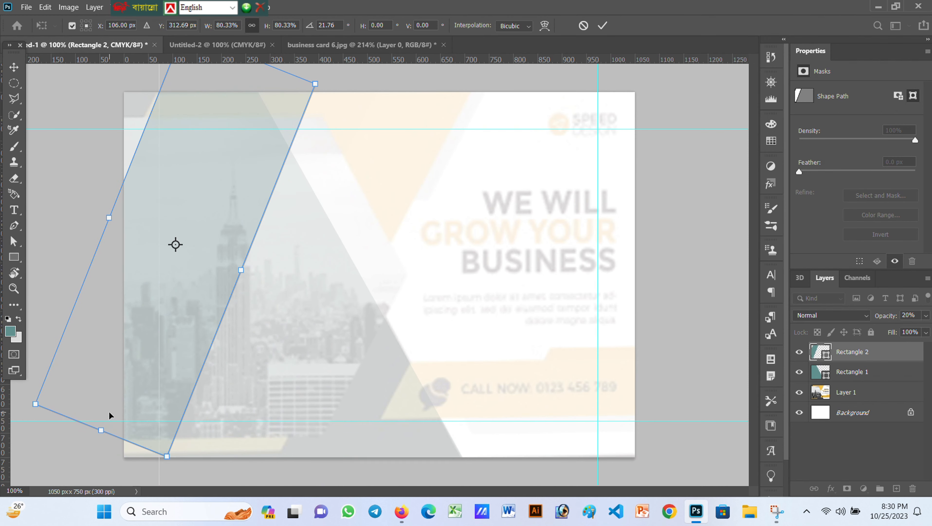
pyautogui.moveTo(101, 430); pyautogui.dragTo(83, 473)
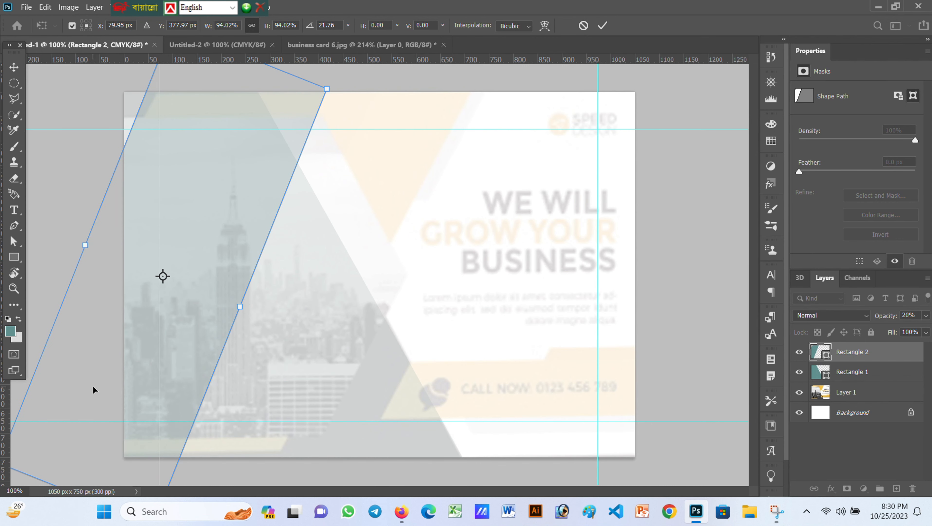
pyautogui.moveTo(141, 352); pyautogui.dragTo(146, 345)
pyautogui.moveTo(92, 239); pyautogui.dragTo(95, 248)
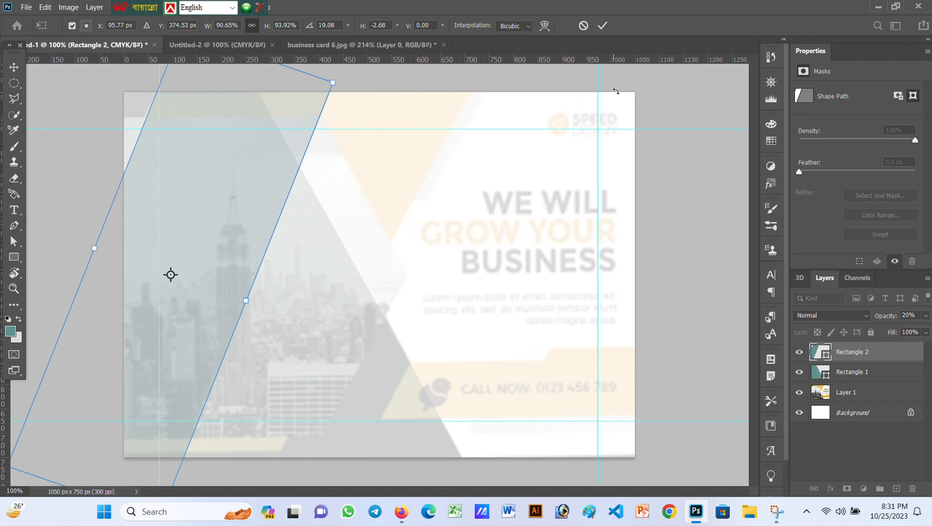
pyautogui.click(602, 25)
pyautogui.moveTo(183, 357); pyautogui.dragTo(363, 325)
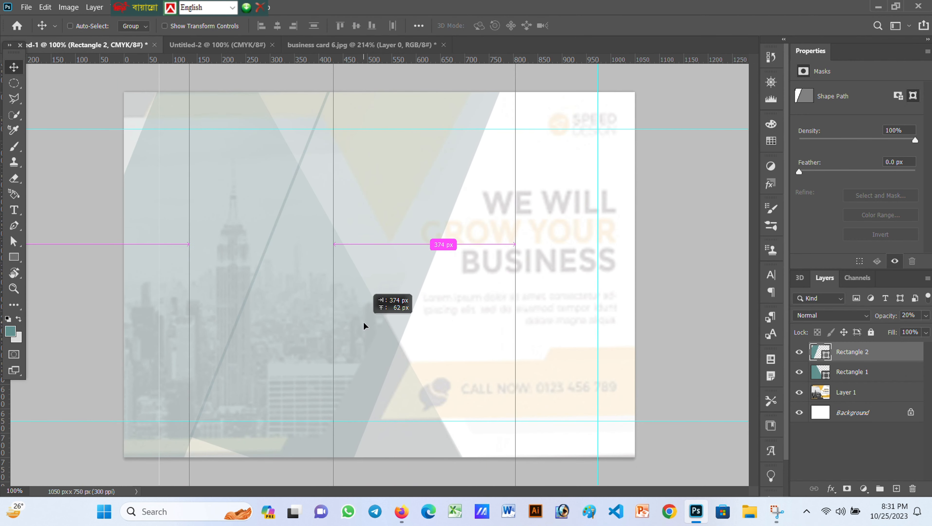
# Duplicate Rectangle 2 and distort the copy, widened to about 127%, into the middle angled panel
pyautogui.hotkey('ctrl', 'alt', 't')
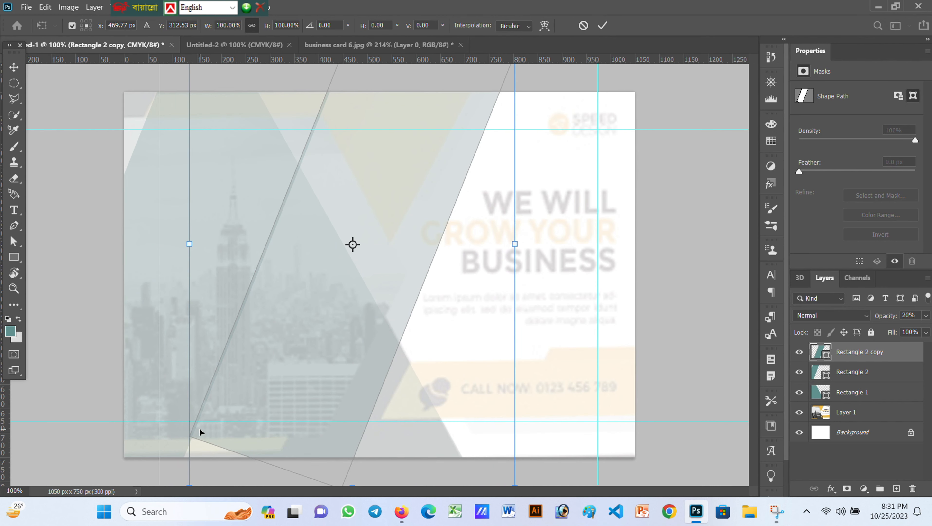
pyautogui.moveTo(194, 484); pyautogui.dragTo(235, 466)
pyautogui.press('Right')
pyautogui.press('Right')
pyautogui.press('Right')
pyautogui.press('Right')
pyautogui.press('Right')
pyautogui.press('Right')
pyautogui.press('Right')
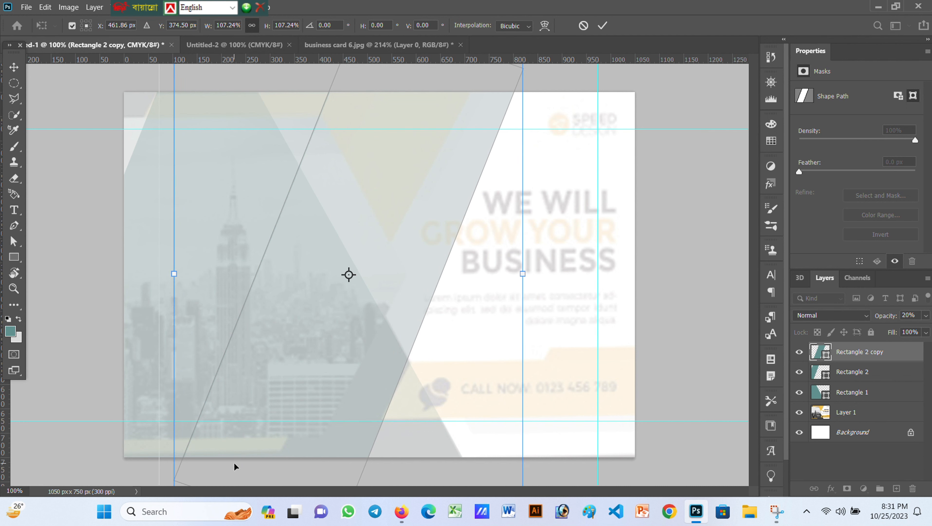
pyautogui.moveTo(523, 276); pyautogui.dragTo(471, 275)
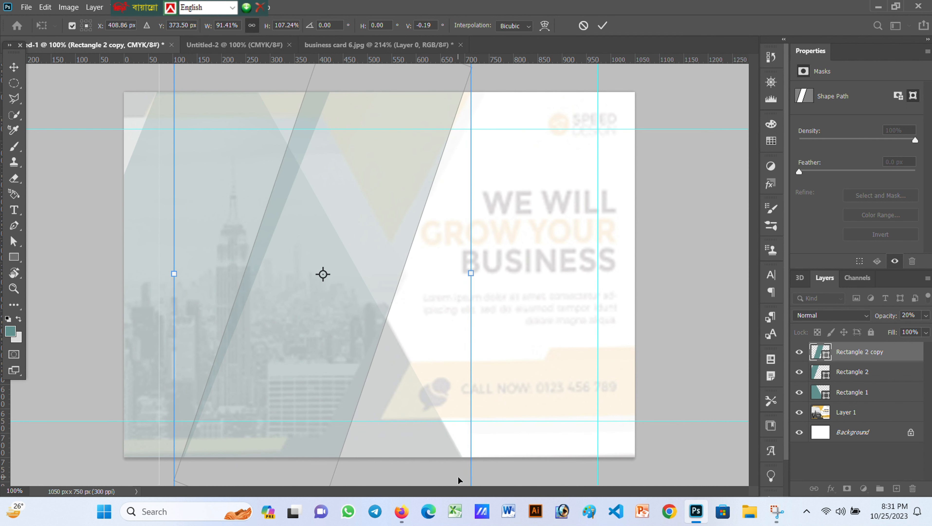
pyautogui.scroll(-2, 465, 465)
pyautogui.scroll(-1, 453, 467)
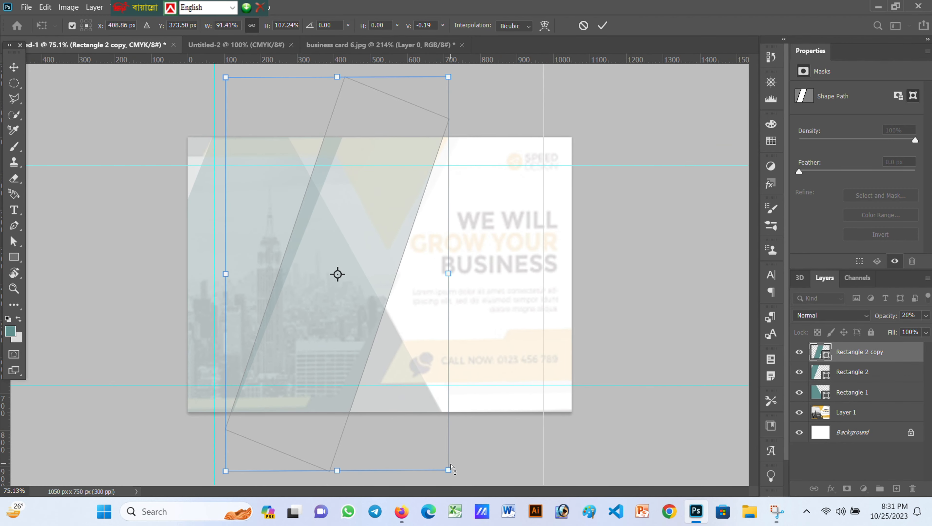
pyautogui.moveTo(448, 470); pyautogui.dragTo(361, 396)
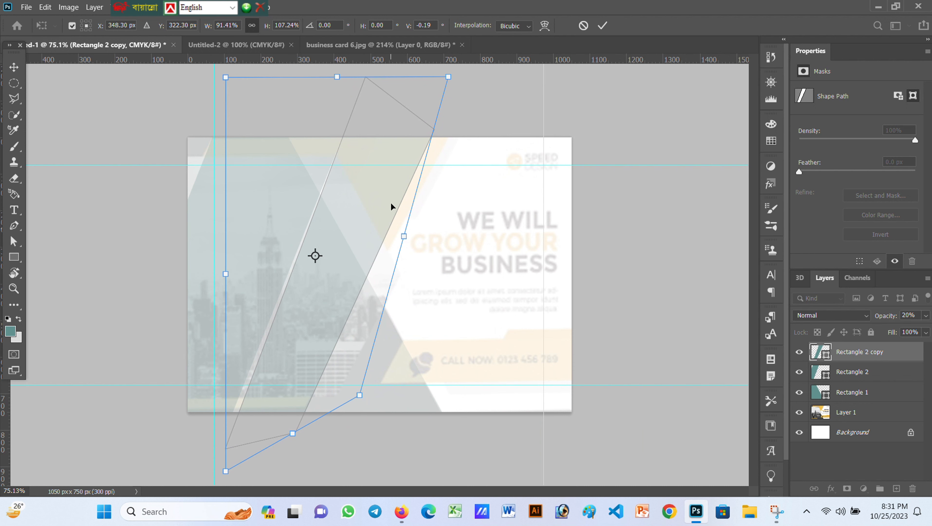
pyautogui.moveTo(449, 78); pyautogui.dragTo(469, 77)
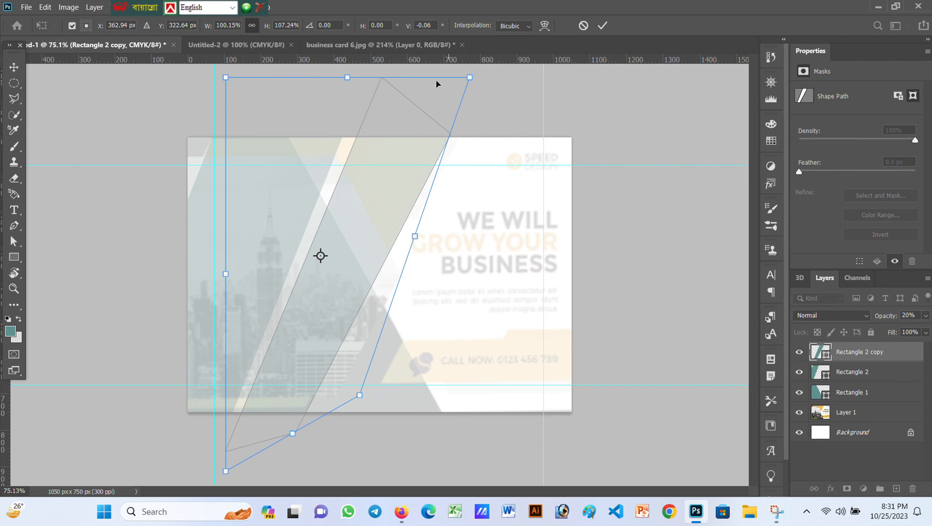
pyautogui.moveTo(226, 77); pyautogui.dragTo(159, 77)
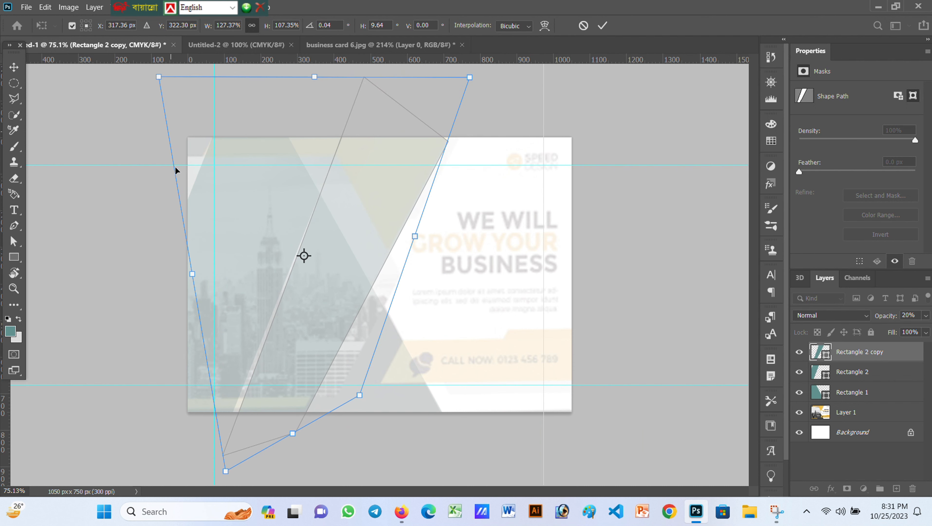
pyautogui.moveTo(226, 471); pyautogui.dragTo(216, 475)
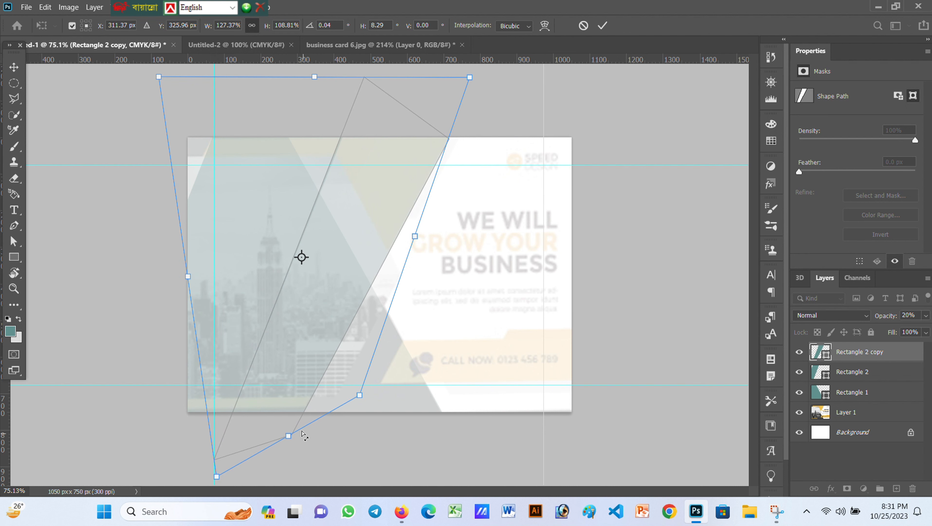
pyautogui.moveTo(288, 436)
pyautogui.mouseDown()
pyautogui.moveTo(293, 443)
pyautogui.moveTo(291, 431)
pyautogui.mouseUp()
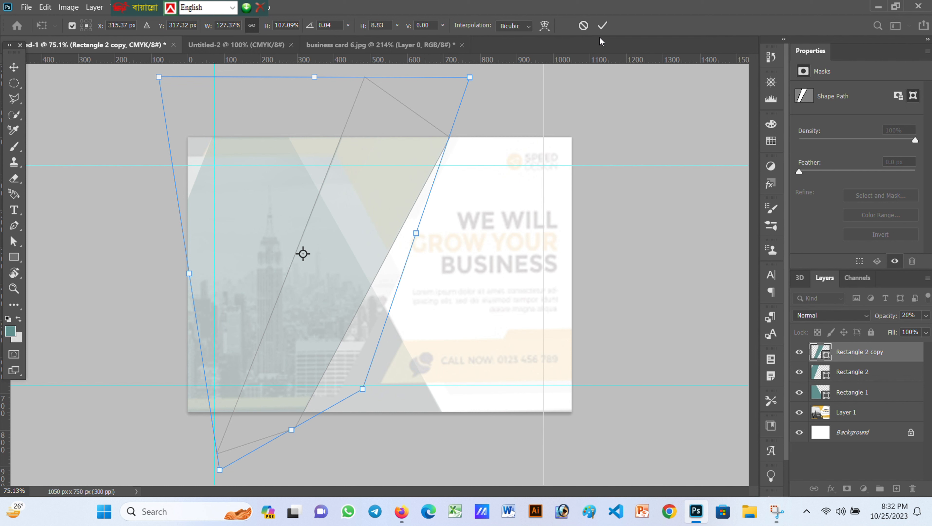
pyautogui.click(602, 26)
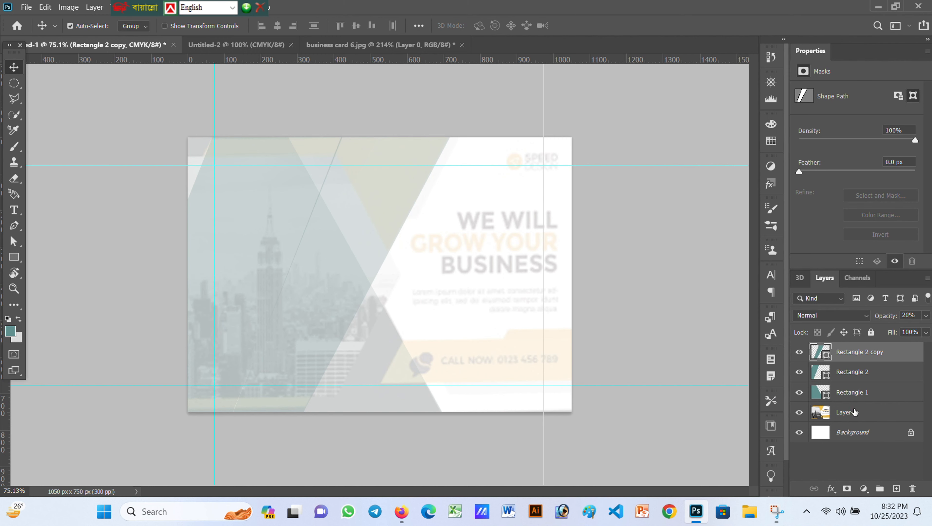
# Set the reference card layer back to 10% opacity
pyautogui.click(831, 412)
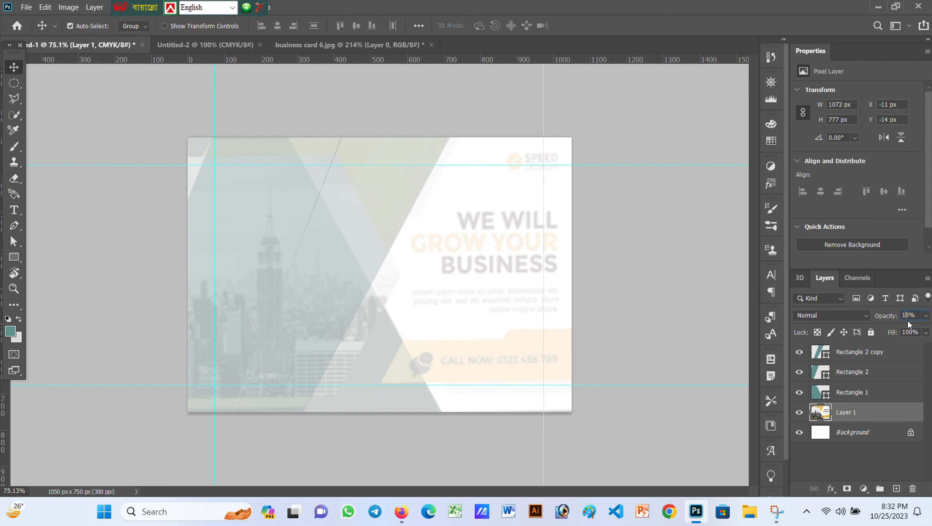
pyautogui.write('0')
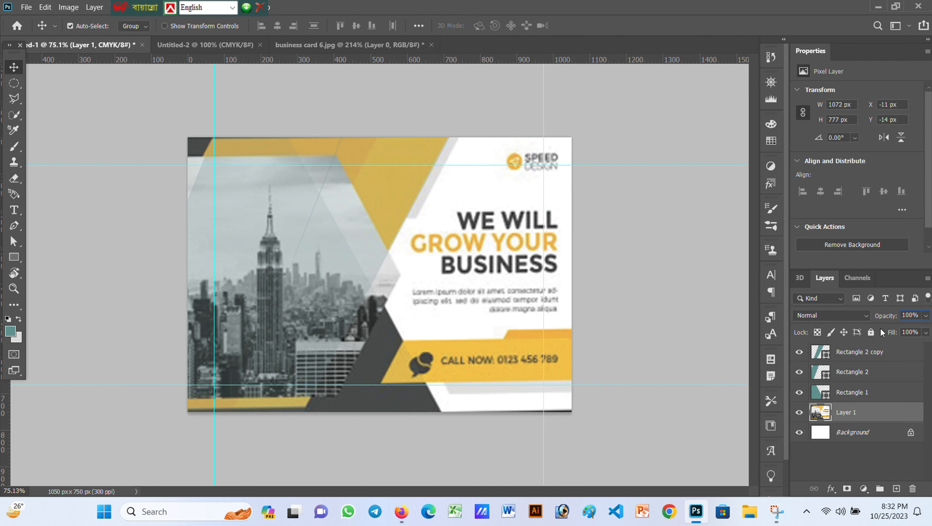
pyautogui.press('BackSpace')
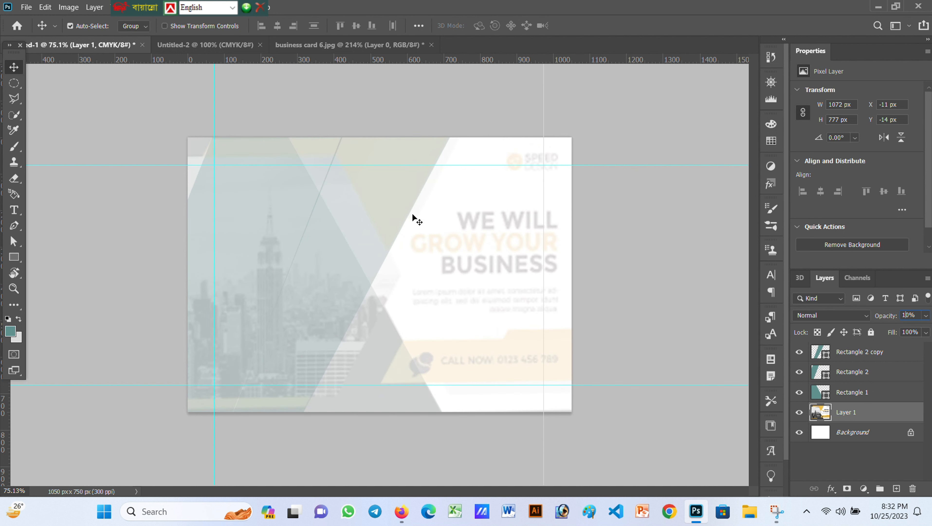
# Draw a narrow rectangle near the top centre and rotate it to about 29°
pyautogui.click(13, 257)
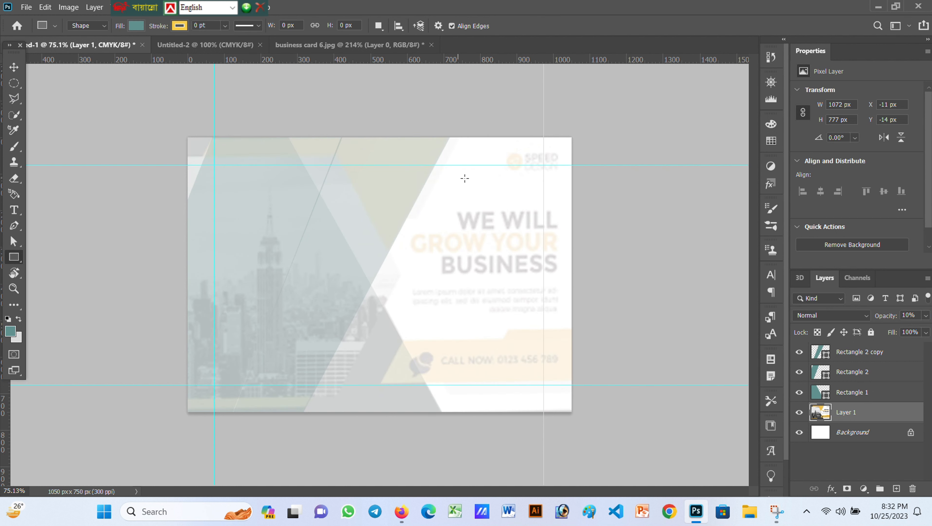
pyautogui.moveTo(479, 179); pyautogui.dragTo(487, 251)
pyautogui.press('v')
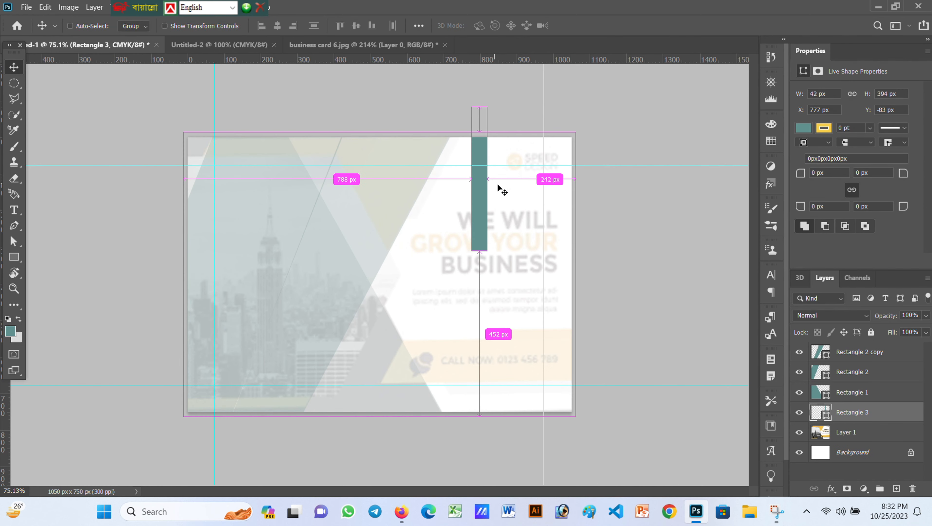
pyautogui.hotkey('ctrl', 't')
pyautogui.moveTo(515, 110); pyautogui.dragTo(551, 119)
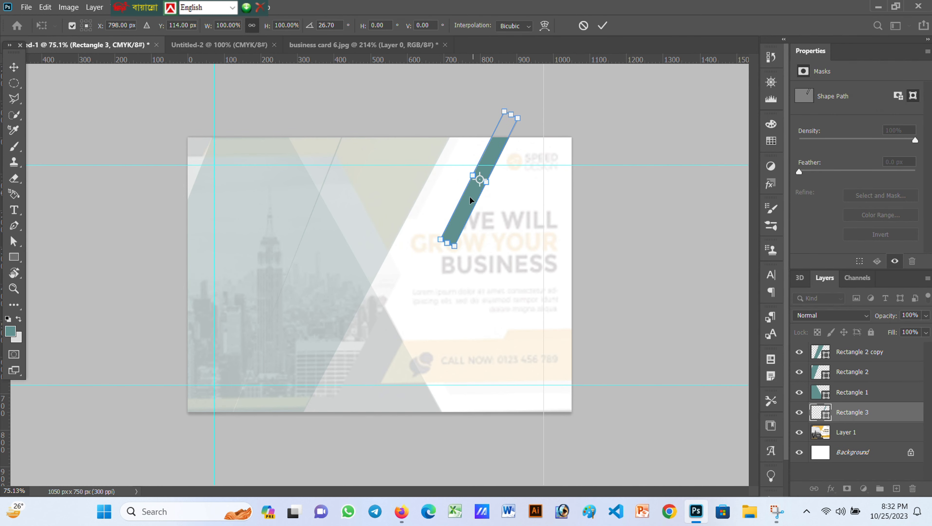
pyautogui.moveTo(470, 200); pyautogui.dragTo(431, 191)
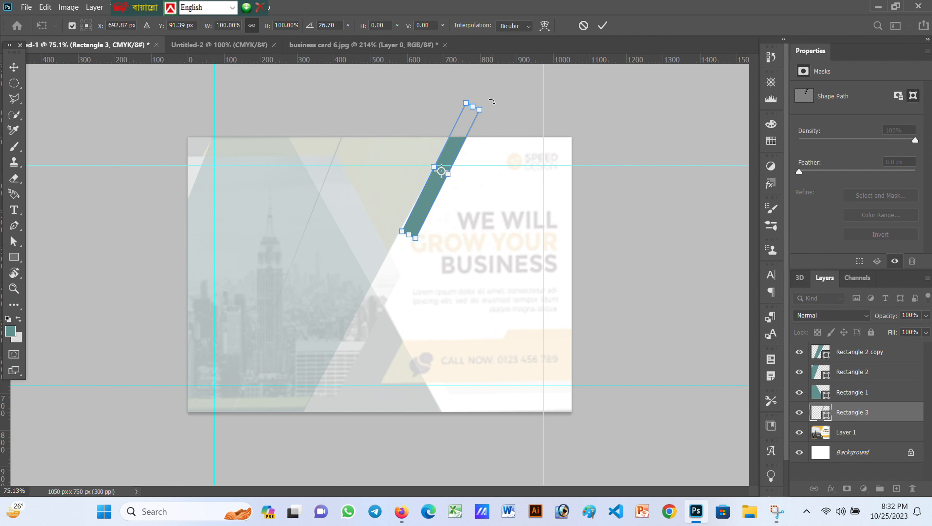
pyautogui.moveTo(492, 102); pyautogui.dragTo(497, 104)
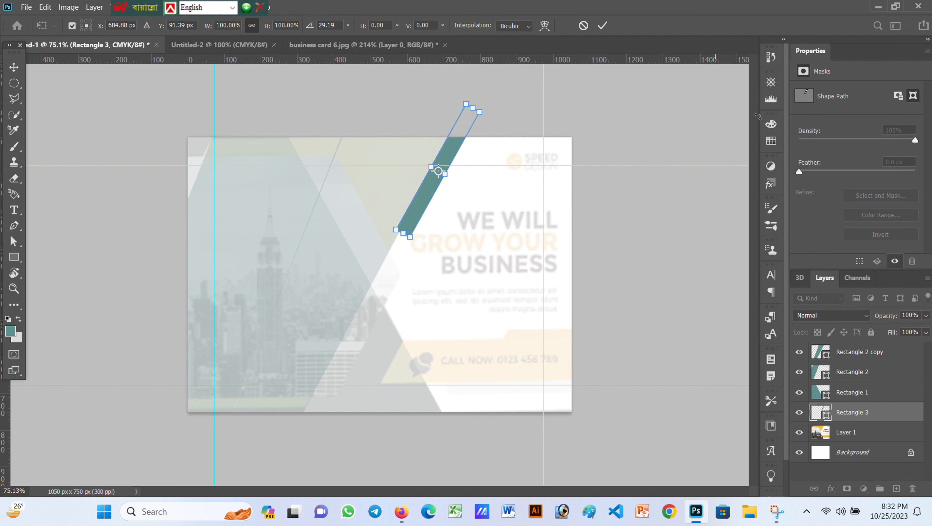
# Fade the strip to 13% opacity and commit its rotation
pyautogui.click(909, 315)
pyautogui.press('BackSpace')
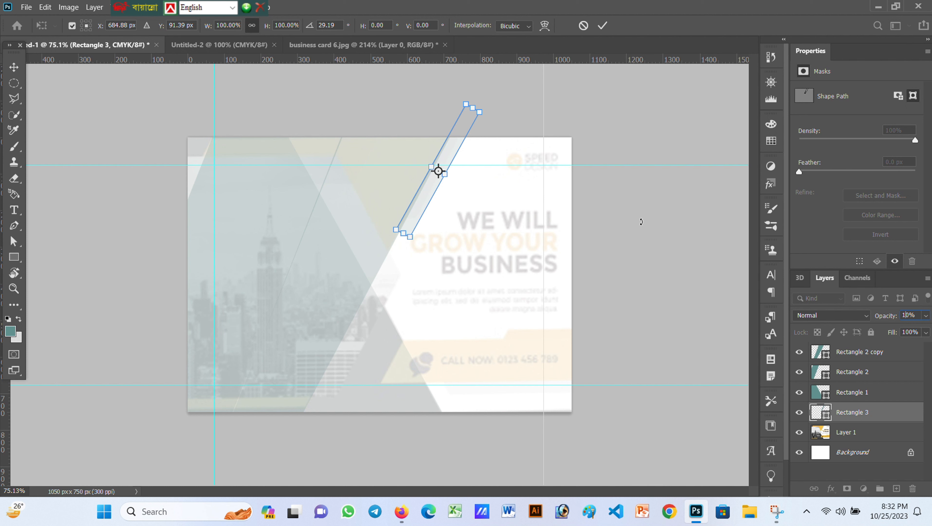
pyautogui.press('BackSpace')
pyautogui.write('3')
pyautogui.click(602, 26)
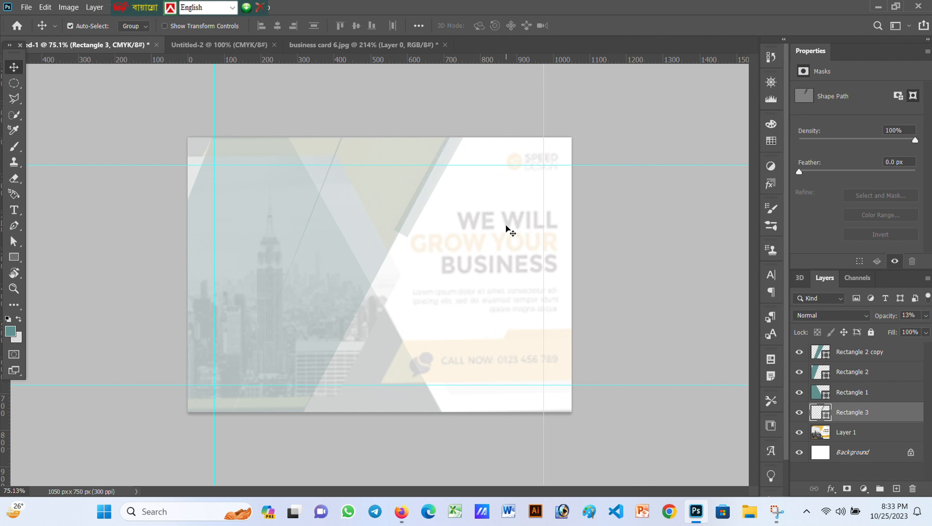
pyautogui.click(402, 319)
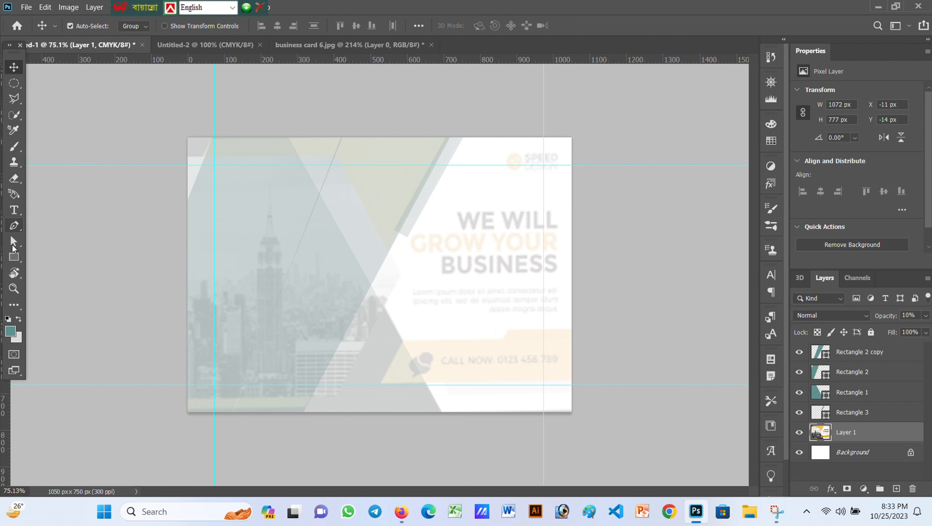
# Create a five-sided teal polygon with the Polygon Tool
pyautogui.click(14, 256)
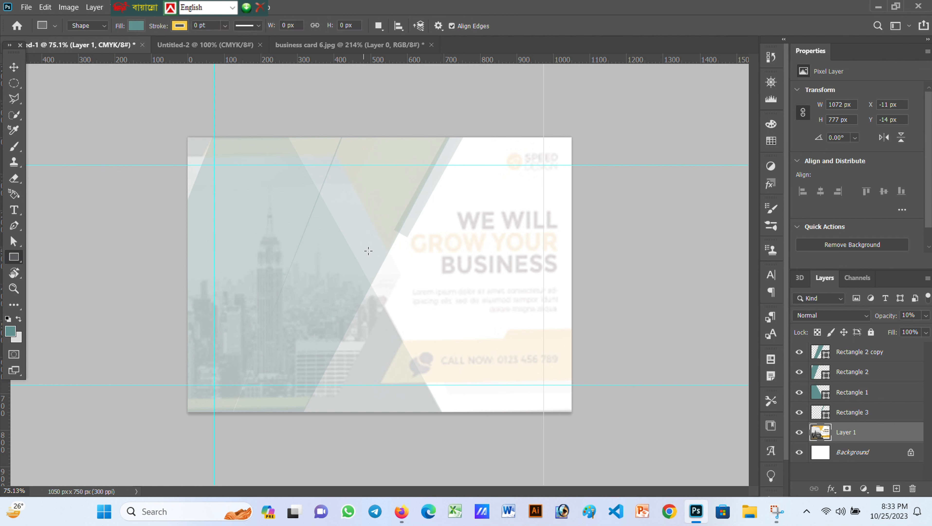
pyautogui.rightClick(14, 265)
pyautogui.click(62, 301)
pyautogui.click(438, 273)
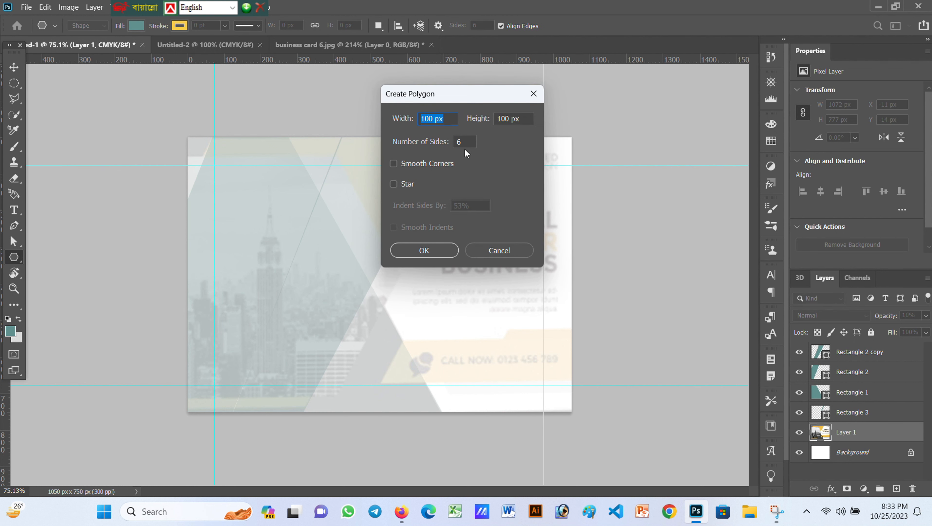
pyautogui.click(467, 141)
pyautogui.write('5')
pyautogui.click(436, 247)
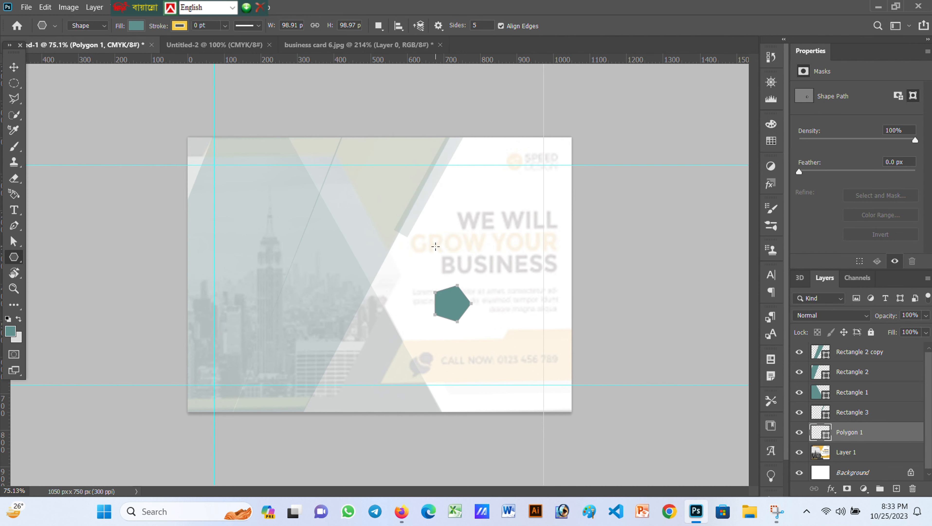
# Enlarge the pentagon to about 290% and move it left to the card's centre
pyautogui.click(7, 65)
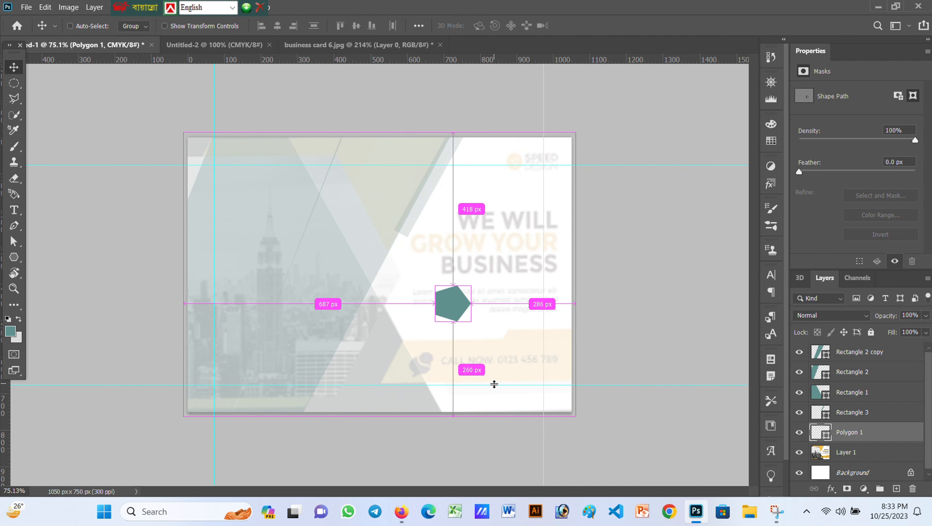
pyautogui.hotkey('ctrl', 't')
pyautogui.moveTo(471, 285)
pyautogui.mouseDown()
pyautogui.moveTo(515, 219)
pyautogui.moveTo(538, 217)
pyautogui.moveTo(466, 299)
pyautogui.mouseUp()
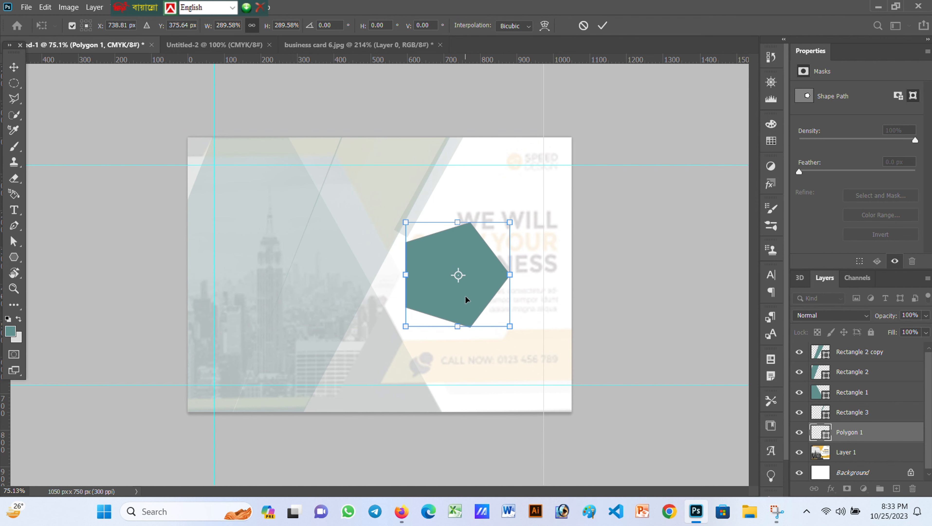
pyautogui.hotkey('ctrl', 'r')
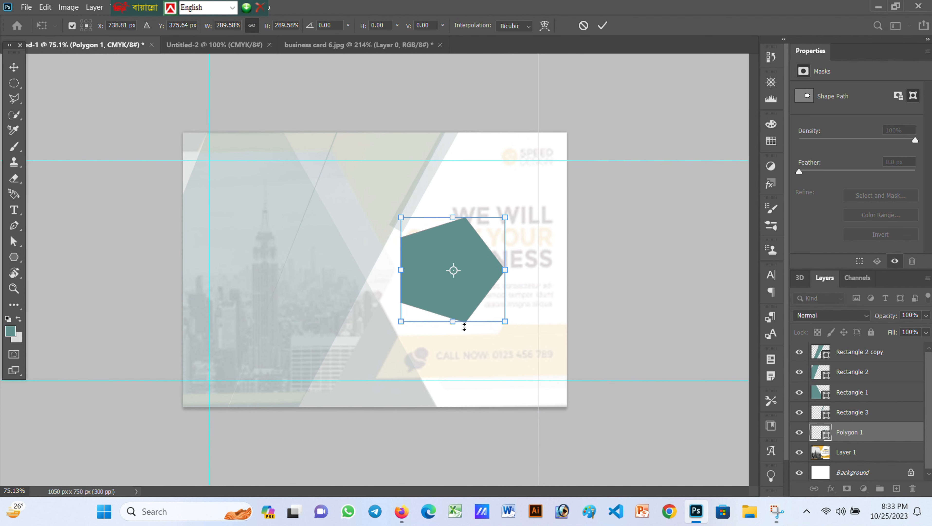
pyautogui.press('a')
pyautogui.moveTo(400, 304); pyautogui.dragTo(339, 304)
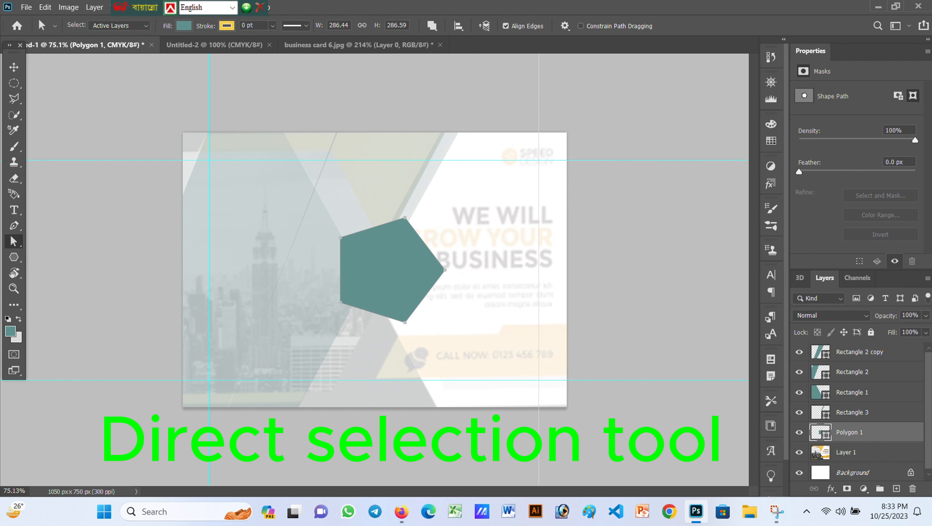
# Fade Polygon 1 to 10% opacity and drag its corners into a left panel pointing right
pyautogui.press('BackSpace')
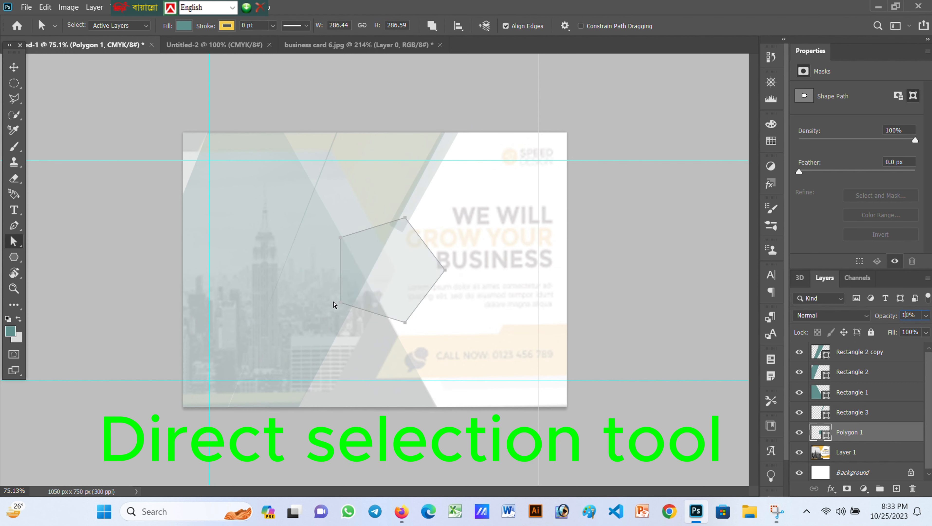
pyautogui.moveTo(334, 304); pyautogui.dragTo(178, 394)
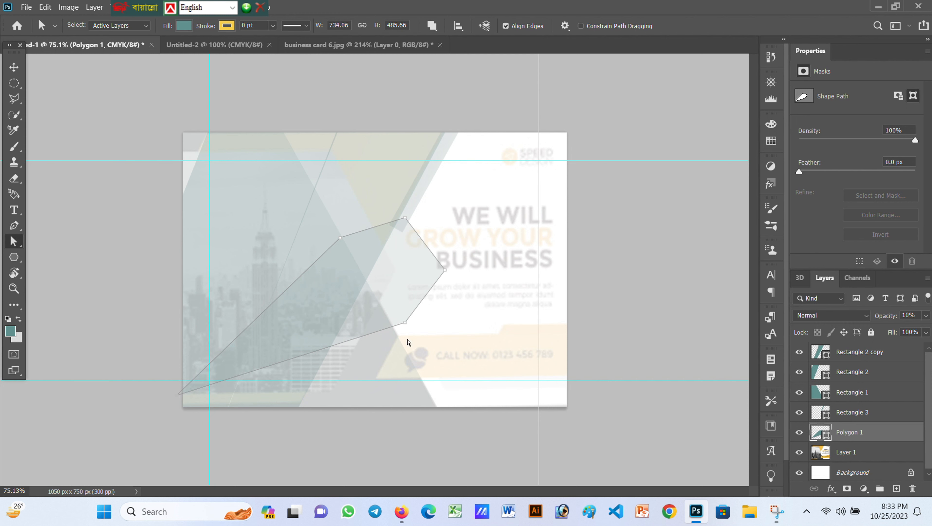
pyautogui.moveTo(405, 324); pyautogui.dragTo(332, 392)
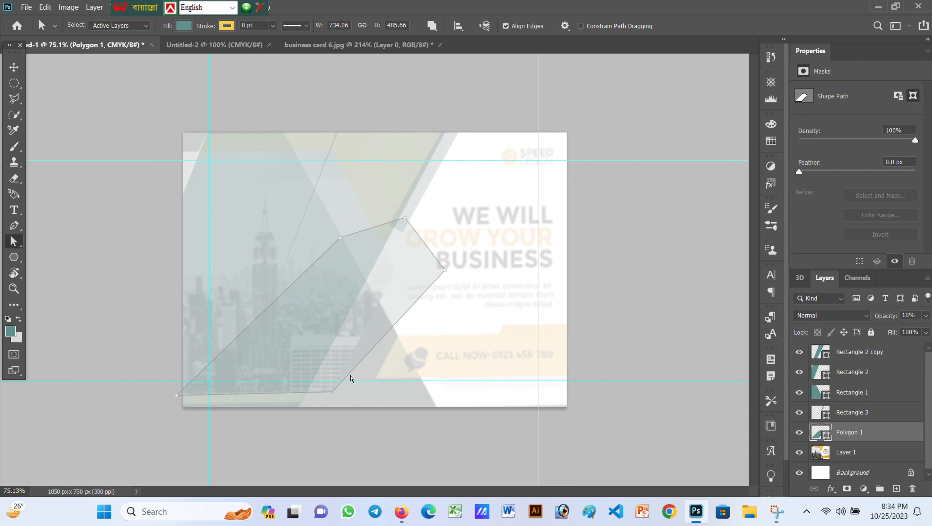
pyautogui.moveTo(447, 274); pyautogui.dragTo(400, 272)
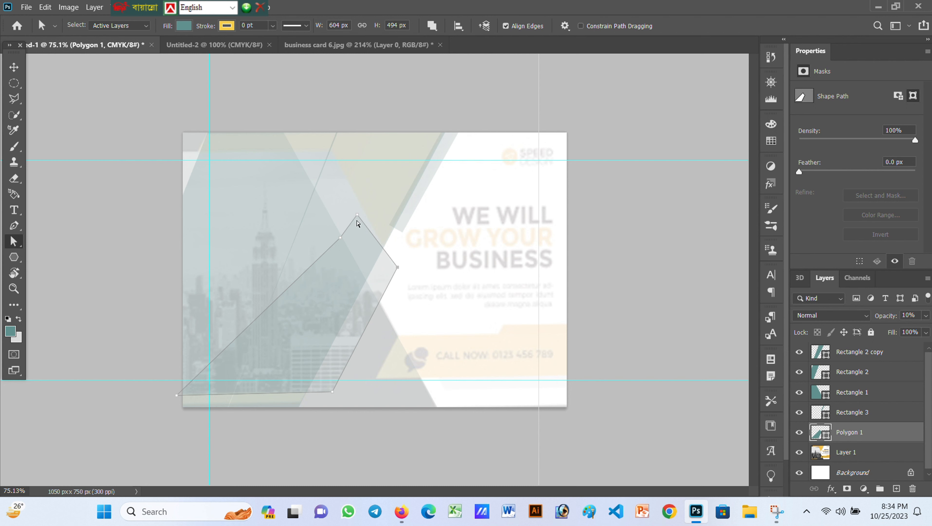
pyautogui.moveTo(357, 221); pyautogui.dragTo(324, 150)
pyautogui.keyDown('shift'); pyautogui.click(339, 239); pyautogui.keyUp('shift')
pyautogui.moveTo(339, 239); pyautogui.dragTo(178, 155)
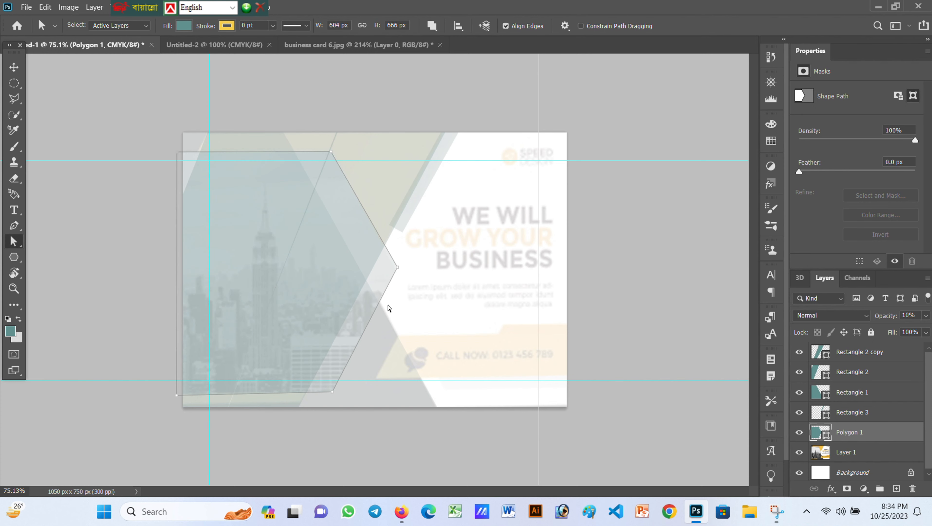
pyautogui.moveTo(399, 271)
pyautogui.mouseDown()
pyautogui.moveTo(368, 270)
pyautogui.moveTo(397, 272)
pyautogui.mouseUp()
pyautogui.moveTo(331, 393); pyautogui.dragTo(331, 397)
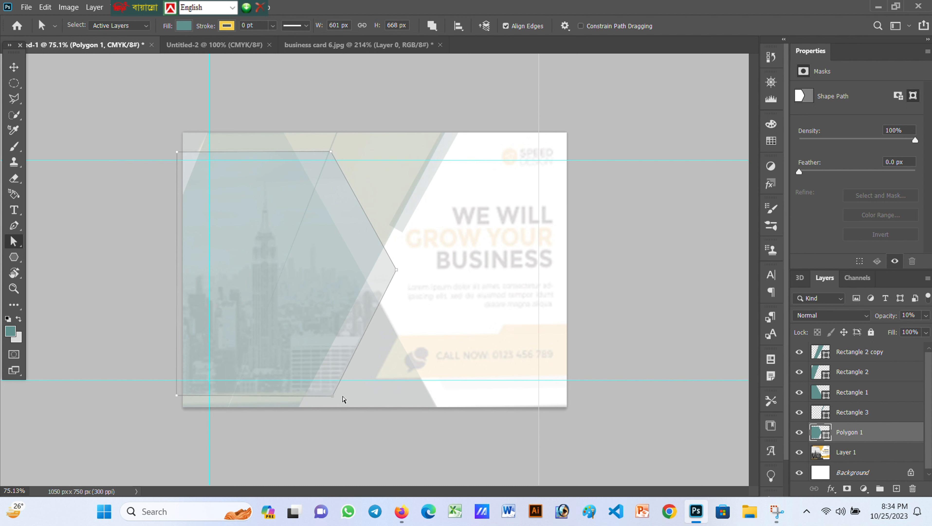
pyautogui.press('v')
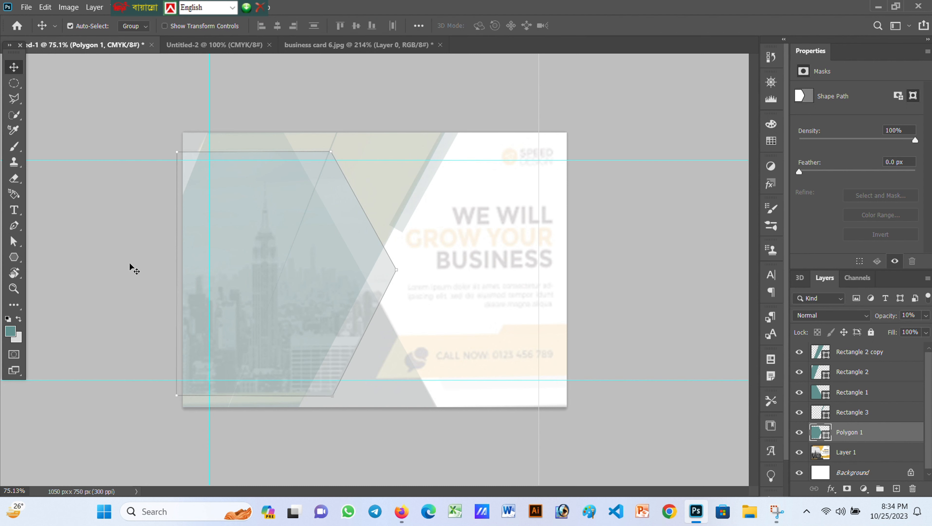
pyautogui.click(127, 260)
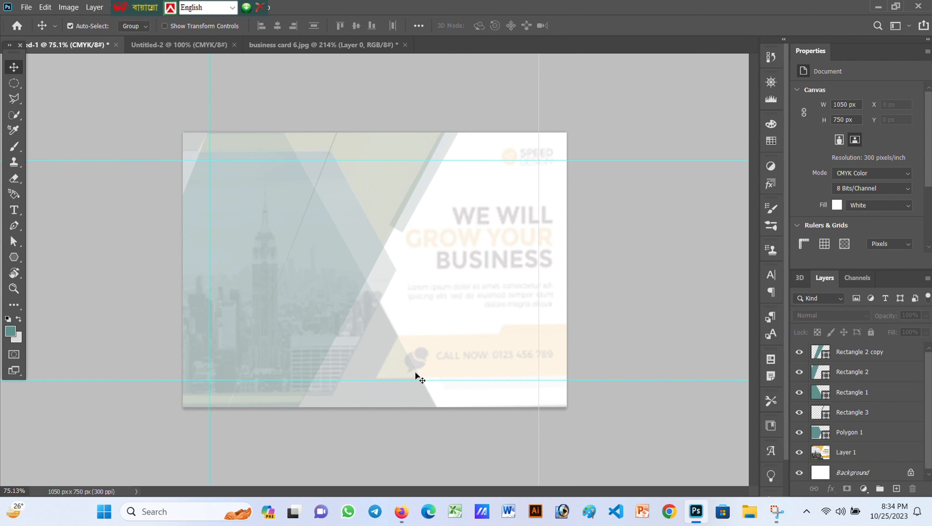
# Draw a wide 551 × 125 px rectangle across the lower middle of the card
pyautogui.click(13, 257)
pyautogui.click(63, 257)
pyautogui.moveTo(389, 333); pyautogui.dragTo(488, 355)
# Move Rectangle 4 over the call-now band and slant its left side
pyautogui.click(13, 66)
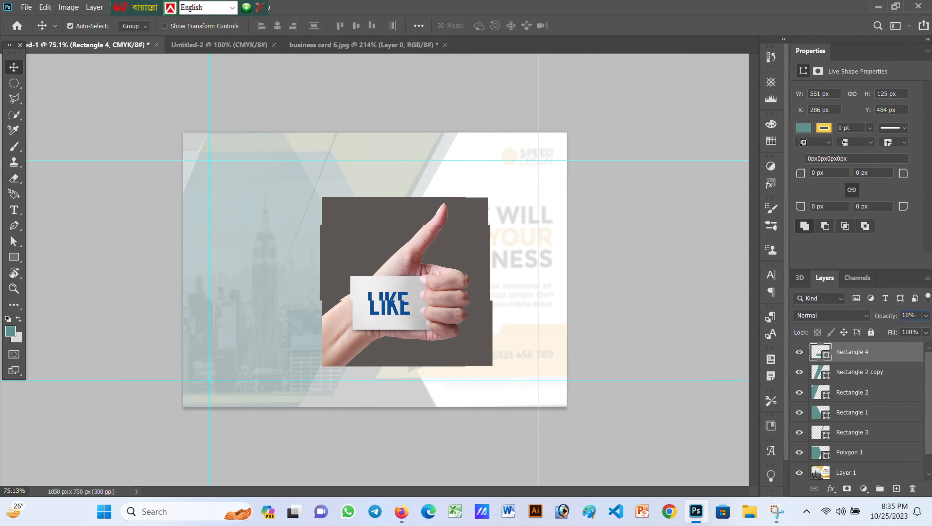
pyautogui.hotkey('ctrl', 't')
pyautogui.moveTo(433, 340); pyautogui.dragTo(520, 360)
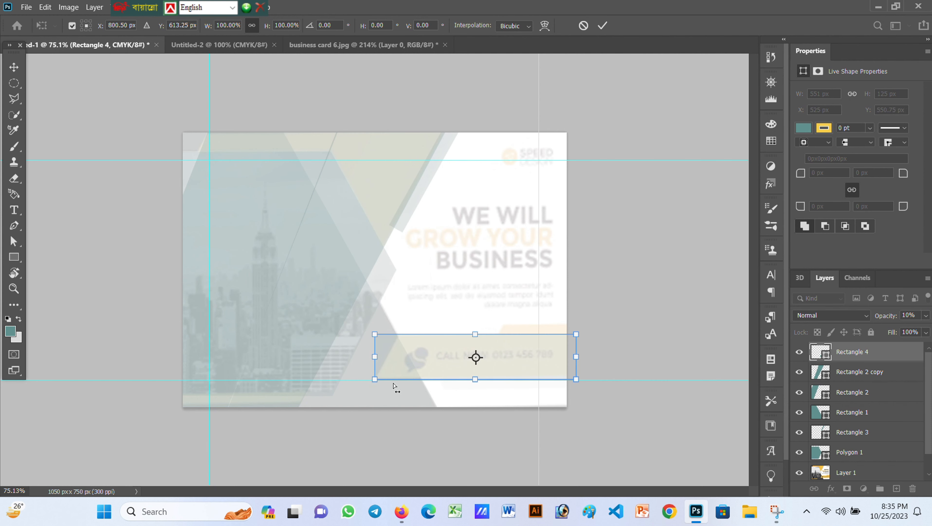
pyautogui.moveTo(375, 332); pyautogui.dragTo(399, 334)
pyautogui.click(597, 25)
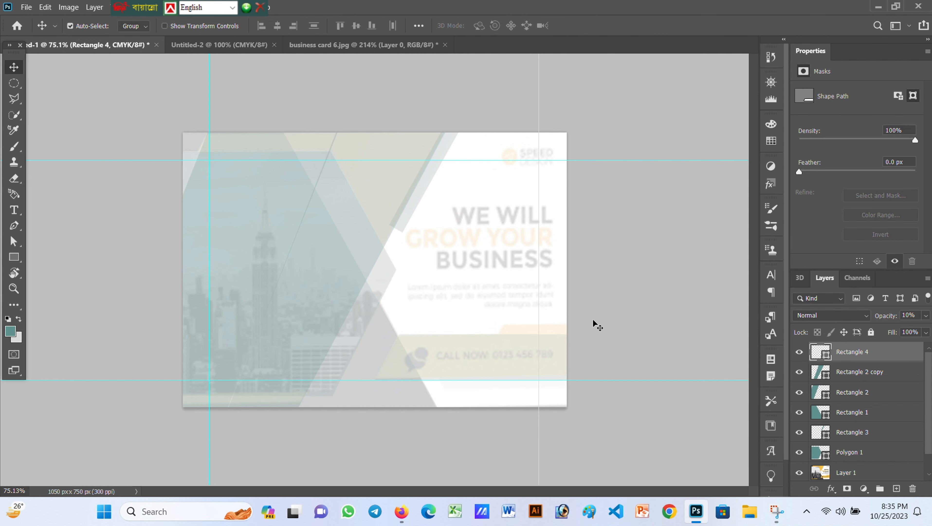
# Duplicate the rectangle above it, shrink the copy, nudge it into place and slant it
pyautogui.keyDown('alt'); pyautogui.moveTo(497, 357); pyautogui.dragTo(494, 288); pyautogui.keyUp('alt')
pyautogui.hotkey('ctrl', 't')
pyautogui.moveTo(371, 292); pyautogui.dragTo(473, 291)
pyautogui.moveTo(529, 300); pyautogui.dragTo(529, 289)
pyautogui.hotkey('shift', 'Down')
pyautogui.hotkey('shift', 'Down')
pyautogui.hotkey('shift', 'Down')
pyautogui.hotkey('shift', 'Down')
pyautogui.hotkey('shift', 'Down')
pyautogui.hotkey('shift', 'Down')
pyautogui.hotkey('shift', 'Down')
pyautogui.hotkey('shift', 'Down')
pyautogui.hotkey('shift', 'Down')
pyautogui.hotkey('shift', 'Down')
pyautogui.hotkey('shift', 'Down')
pyautogui.hotkey('shift', 'Down')
pyautogui.hotkey('shift', 'Down')
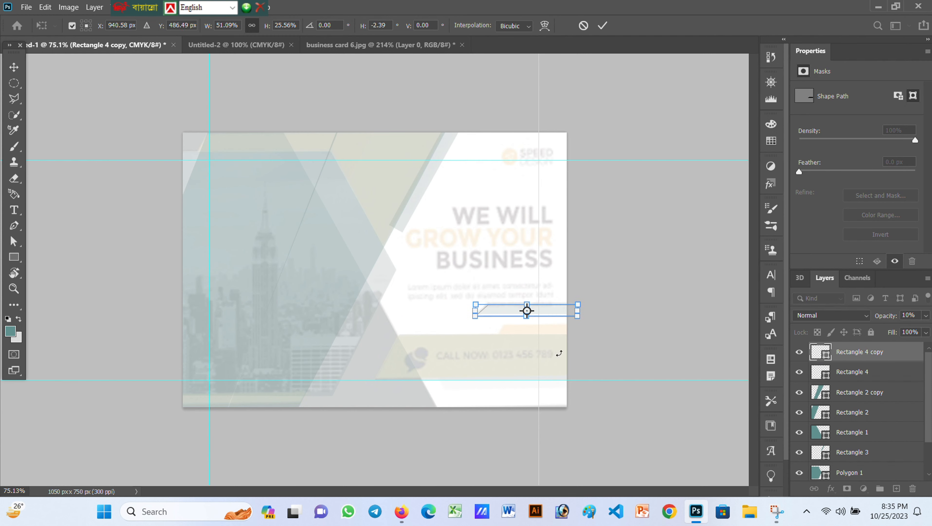
pyautogui.press('Up')
pyautogui.press('Up')
pyautogui.press('Up')
pyautogui.press('Up')
pyautogui.press('Up')
pyautogui.press('Right')
pyautogui.press('Right')
pyautogui.press('Right')
pyautogui.press('Right')
pyautogui.press('Right')
pyautogui.press('Right')
pyautogui.press('Right')
pyautogui.press('Right')
pyautogui.press('Right')
pyautogui.press('Right')
pyautogui.press('Right')
pyautogui.press('Right')
pyautogui.press('Right')
pyautogui.press('Right')
pyautogui.press('Right')
pyautogui.press('Right')
pyautogui.press('Right')
pyautogui.press('Right')
pyautogui.press('Right')
pyautogui.press('Right')
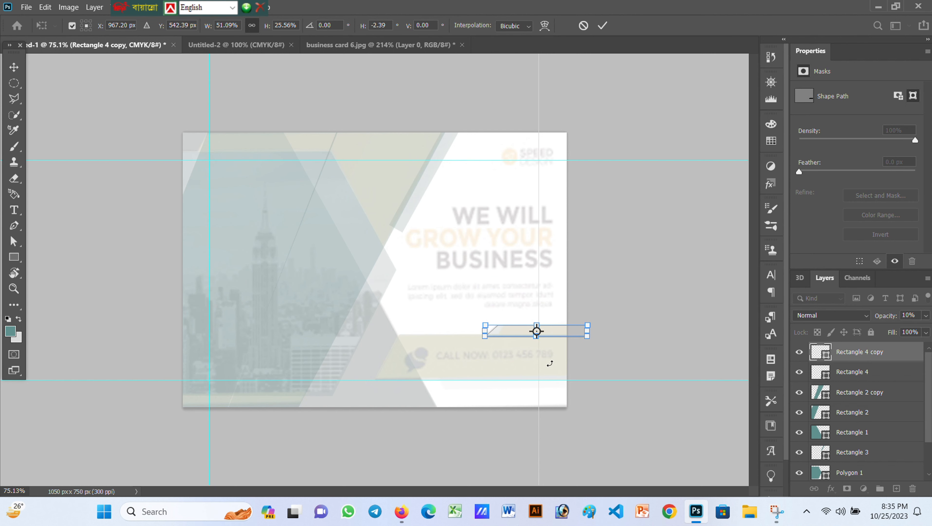
pyautogui.moveTo(492, 332); pyautogui.dragTo(506, 333)
pyautogui.click(602, 25)
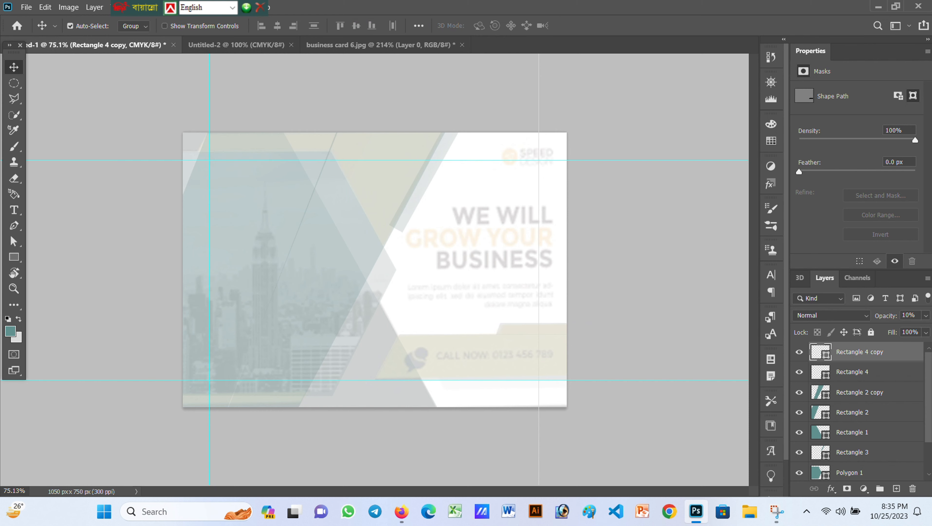
pyautogui.scroll(-1, 873, 406)
pyautogui.scroll(1, 874, 409)
# Group the rectangle layers and Polygon 1 into Group 1
pyautogui.keyDown('shift'); pyautogui.click(861, 376); pyautogui.keyUp('shift')
pyautogui.keyDown('shift'); pyautogui.click(868, 395); pyautogui.keyUp('shift')
pyautogui.scroll(-2, 873, 416)
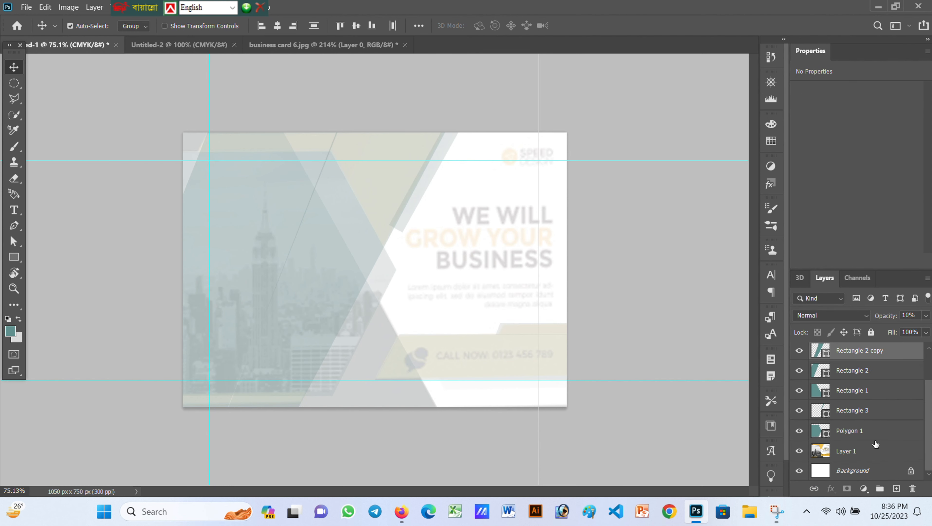
pyautogui.keyDown('shift'); pyautogui.click(871, 417); pyautogui.keyUp('shift')
pyautogui.keyDown('shift'); pyautogui.click(870, 429); pyautogui.keyUp('shift')
pyautogui.hotkey('ctrl', 'g')
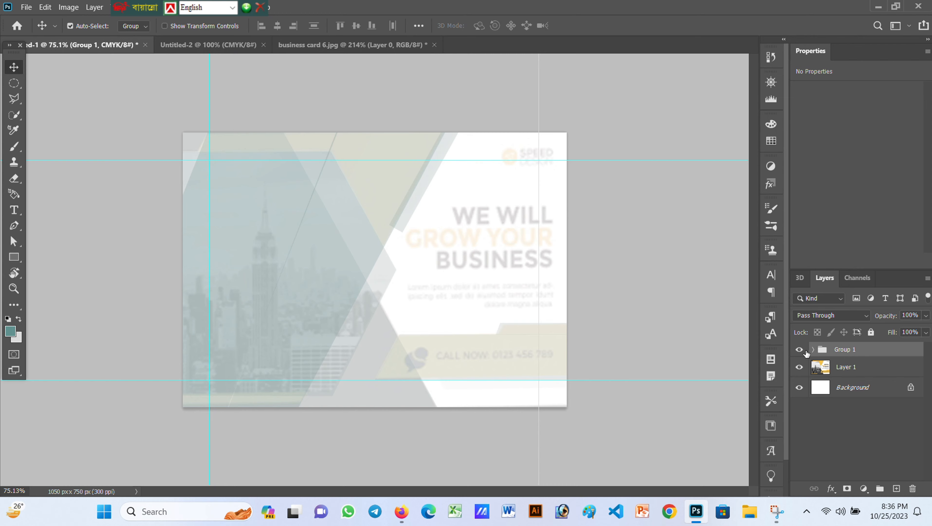
# Hide Group 1 and set the reference card Layer 1 to 100% opacity
pyautogui.click(804, 351)
pyautogui.click(803, 350)
pyautogui.click(803, 350)
pyautogui.click(802, 349)
pyautogui.click(802, 348)
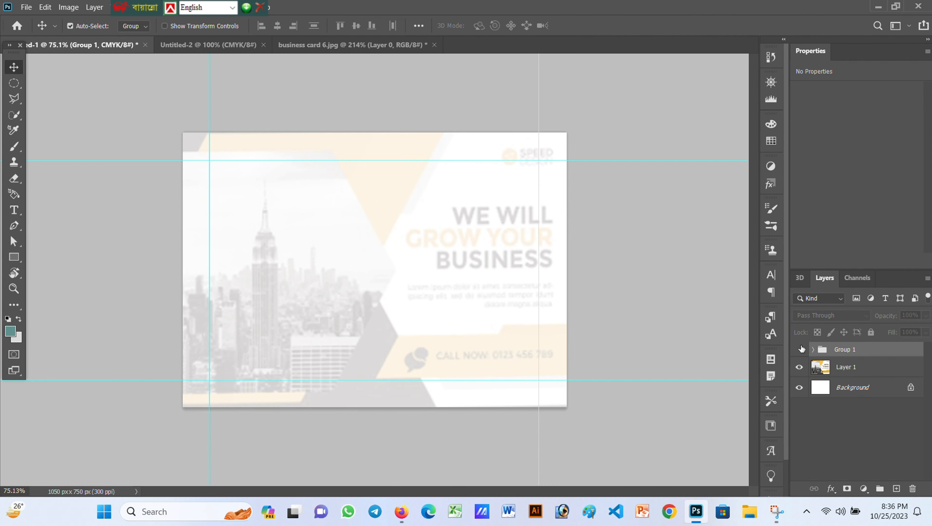
pyautogui.click(802, 348)
pyautogui.click(802, 348)
pyautogui.click(802, 349)
pyautogui.click(802, 348)
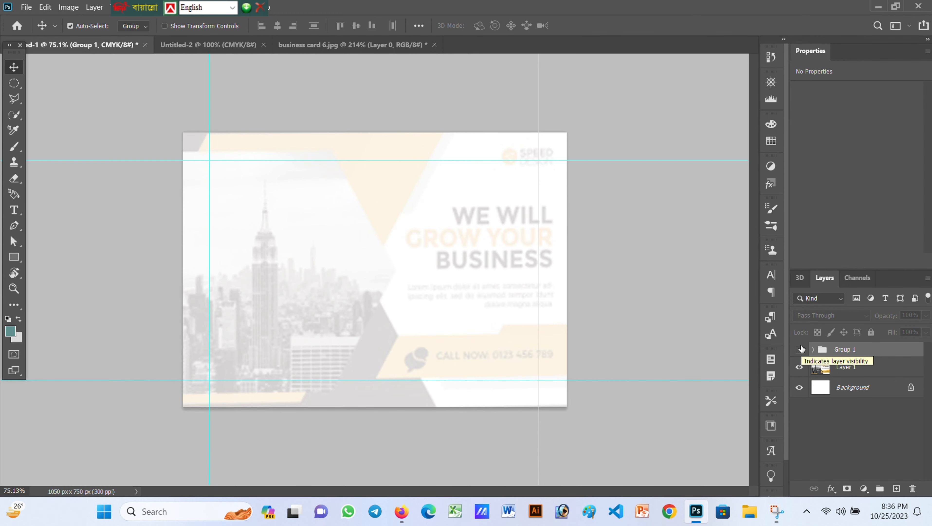
pyautogui.click(846, 368)
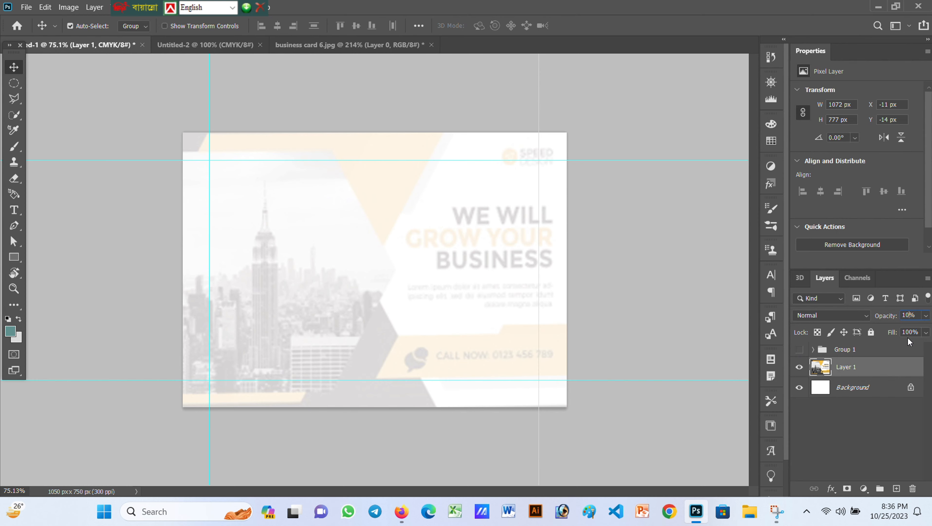
pyautogui.press('0')
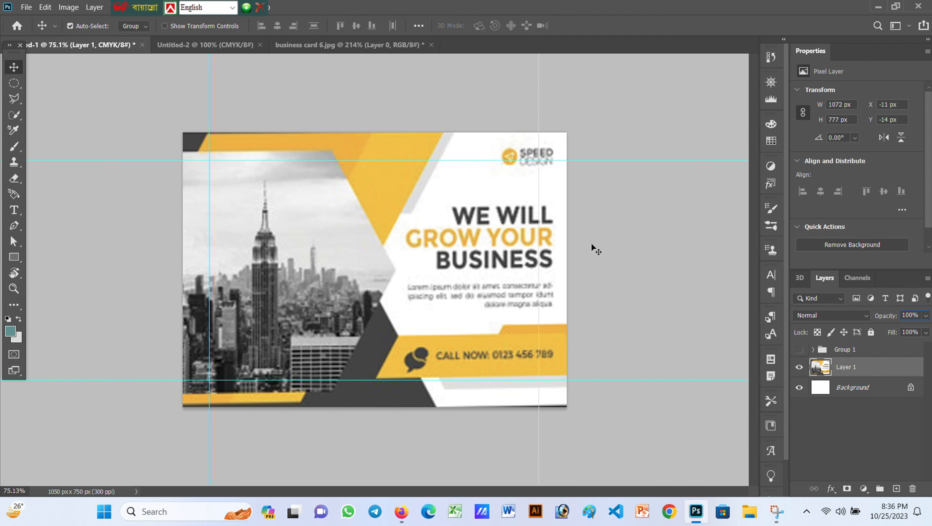
pyautogui.click(14, 210)
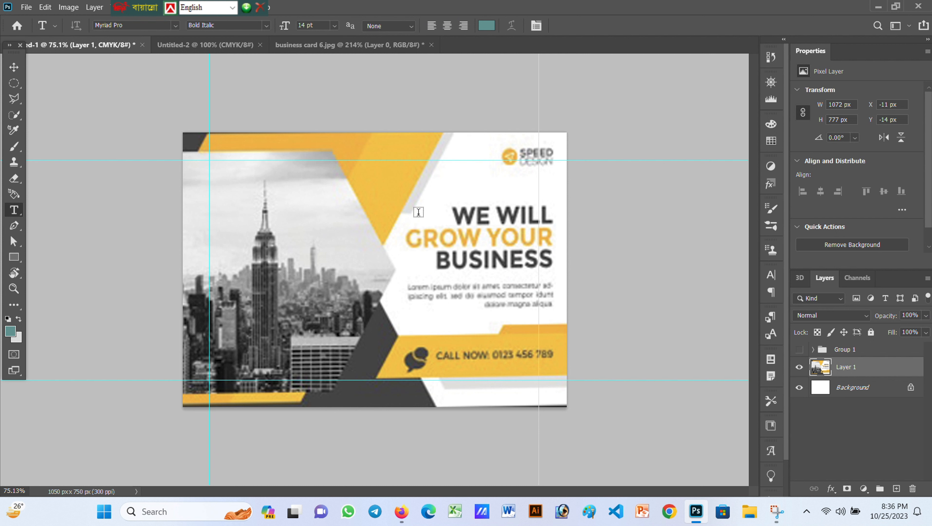
# Add teal text layers 'WE WILL' and 'GROW YOUR' over the first two headline lines
pyautogui.click(455, 211)
pyautogui.press('BackSpace')
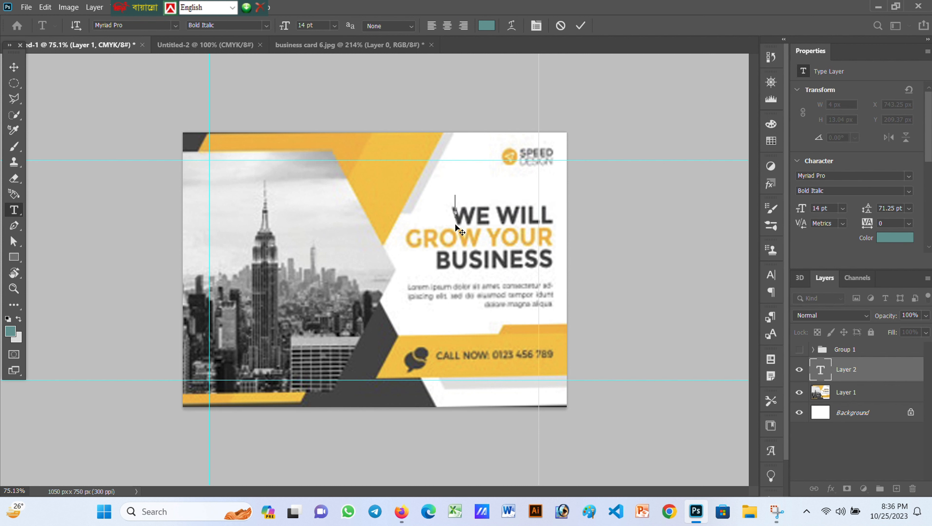
pyautogui.write('WE W')
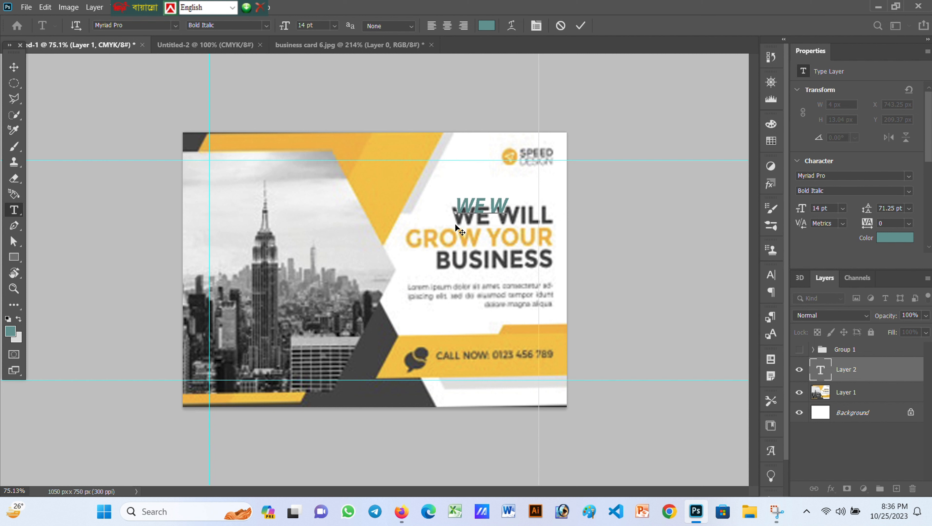
pyautogui.write('ILL')
pyautogui.click(581, 25)
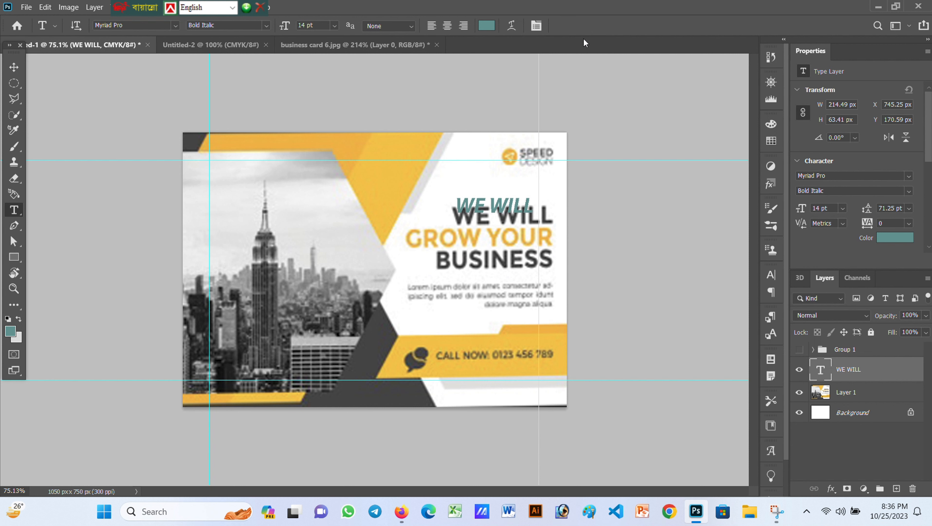
pyautogui.click(408, 239)
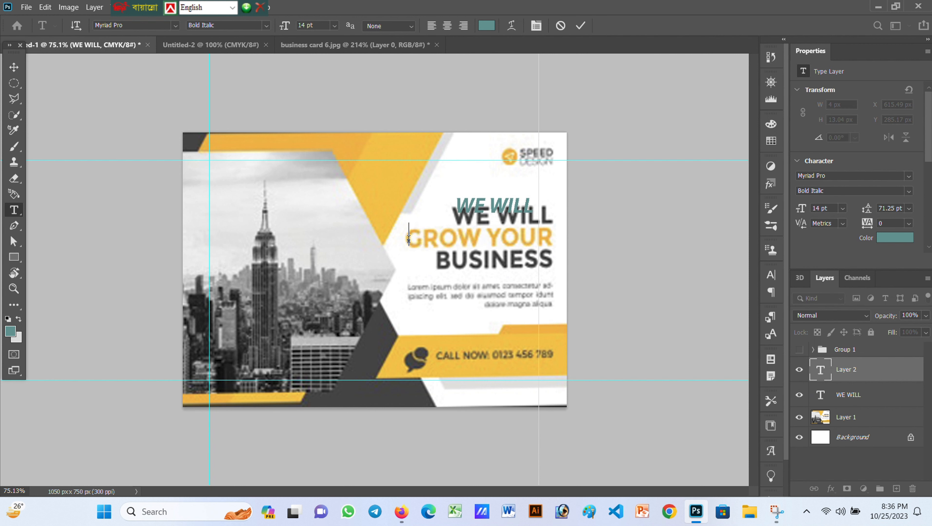
pyautogui.write('GROWYT')
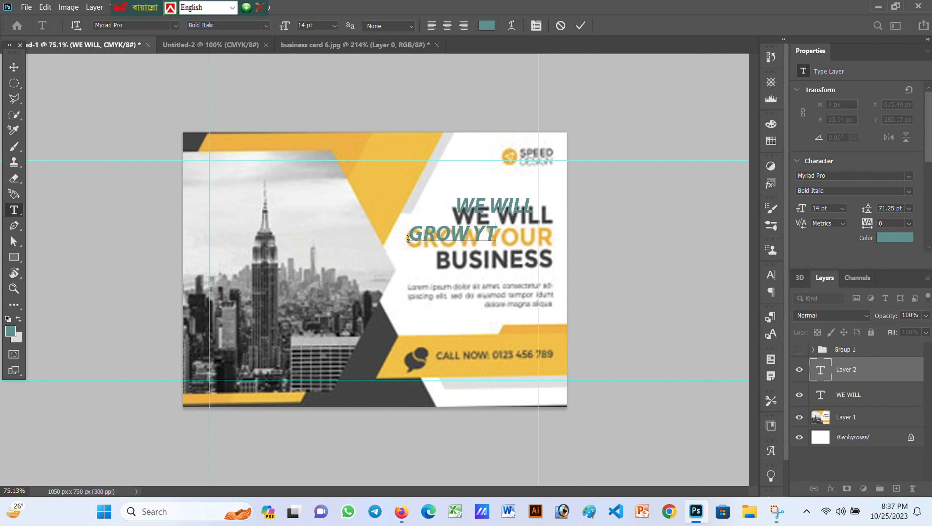
pyautogui.press('BackSpace')
pyautogui.press('BackSpace')
pyautogui.write('YOUR')
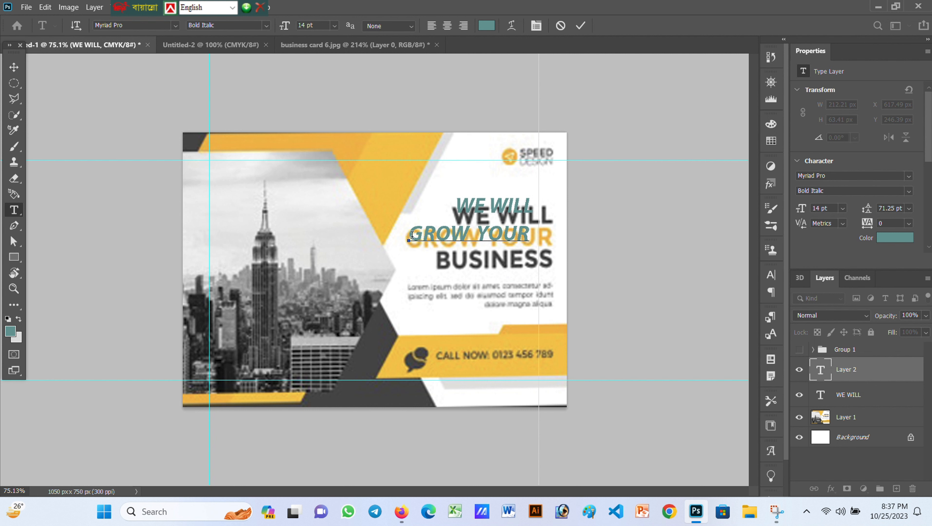
pyautogui.click(580, 25)
# Add a teal 'BUSINESS' text layer over the third headline line
pyautogui.click(438, 262)
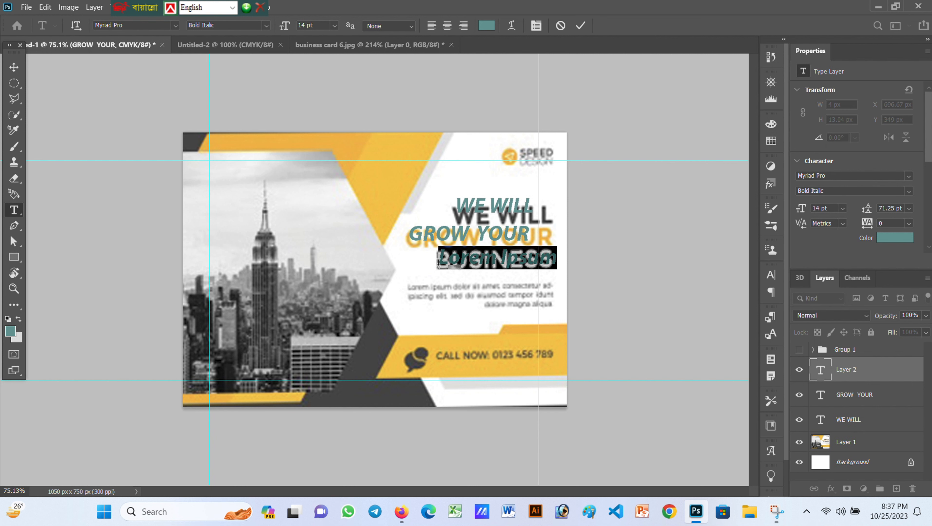
pyautogui.press('BackSpace')
pyautogui.write('B')
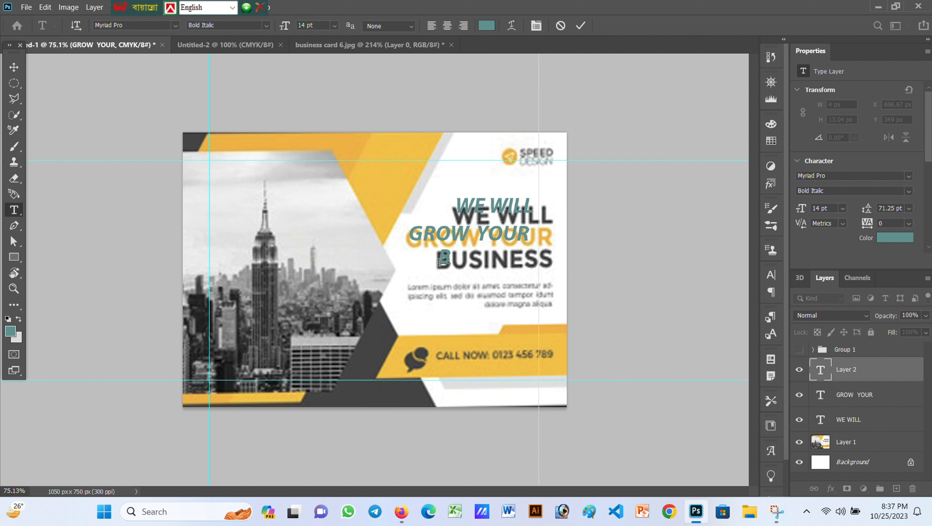
pyautogui.write('USINESS')
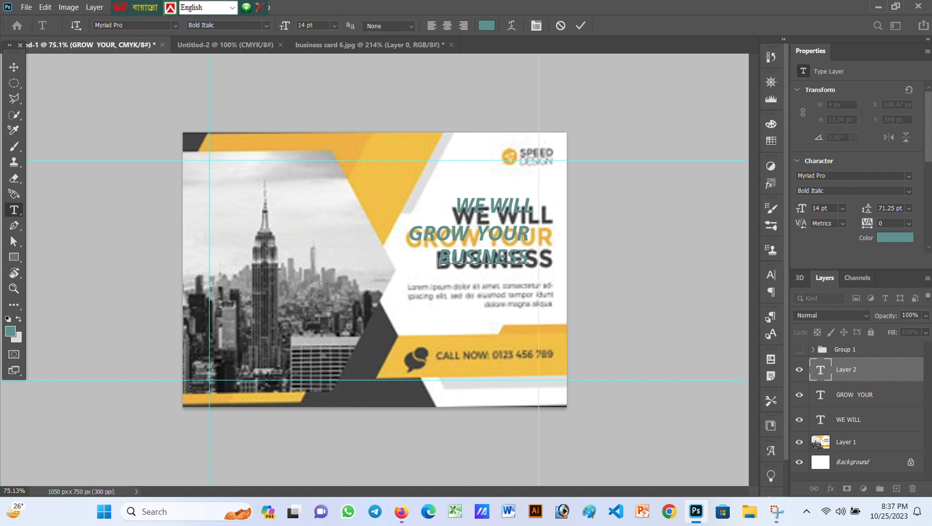
pyautogui.click(580, 25)
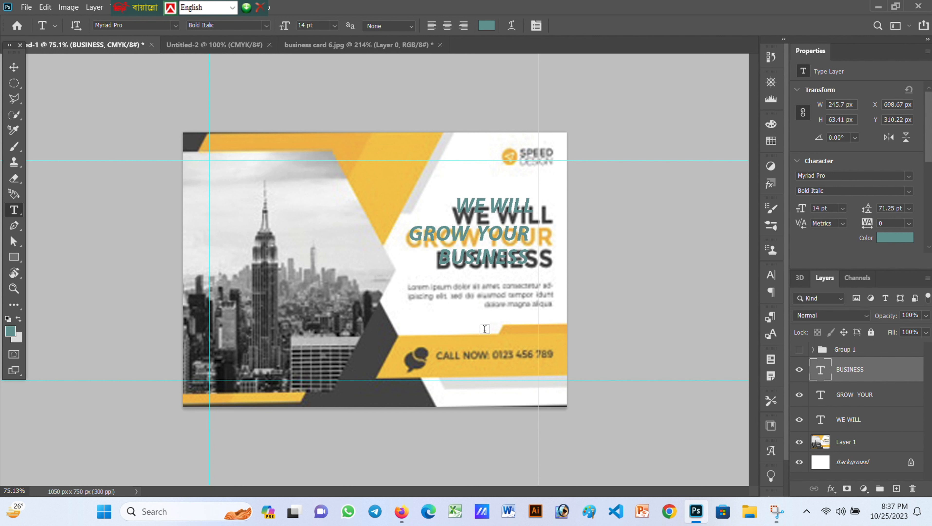
# Add a teal 'CALL NOW' text layer on the call-now band
pyautogui.click(438, 356)
pyautogui.press('BackSpace')
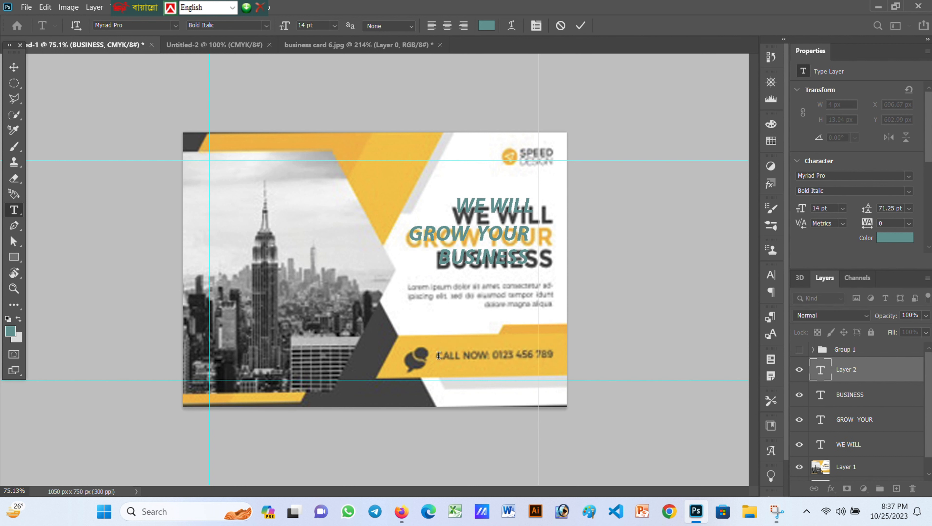
pyautogui.write('Ca')
pyautogui.press('BackSpace')
pyautogui.write('ALL No=OW')
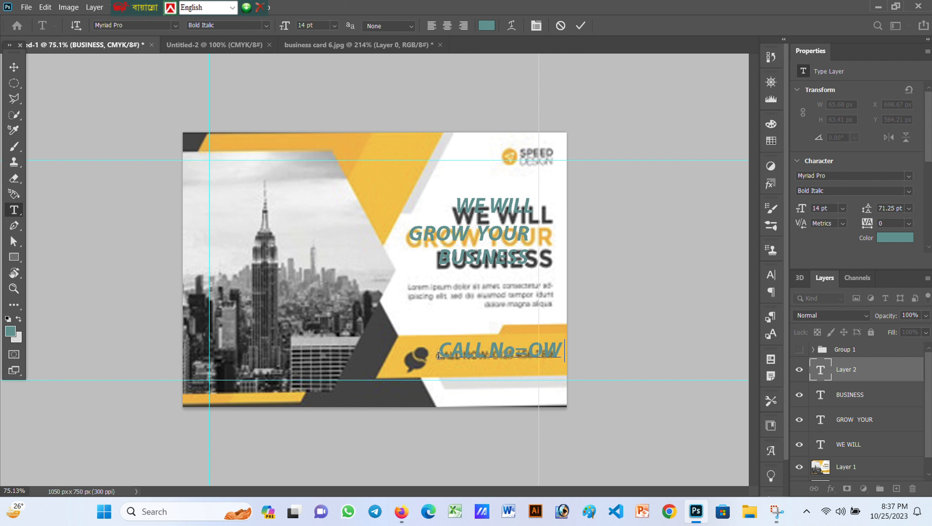
pyautogui.press('BackSpace')
pyautogui.press('BackSpace')
pyautogui.press('BackSpace')
pyautogui.press('BackSpace')
pyautogui.write('OW')
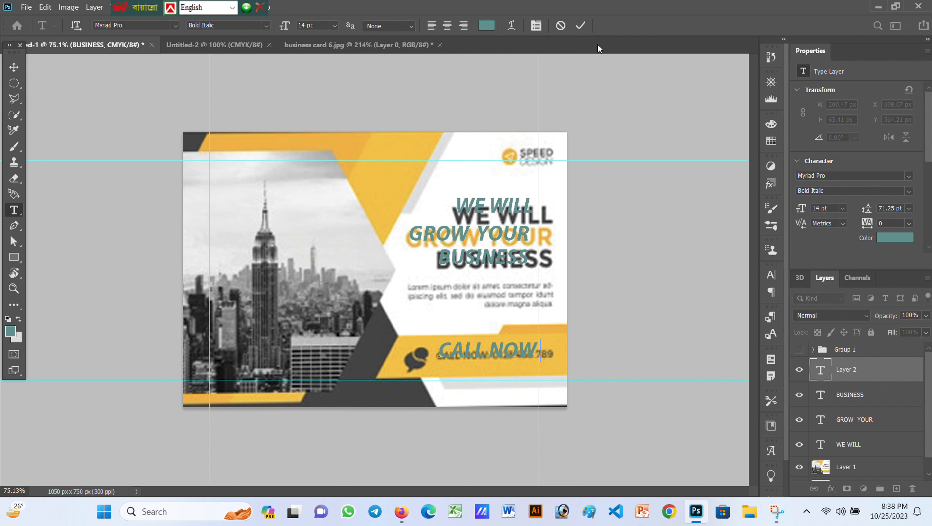
pyautogui.click(580, 25)
# Add the phone number as an 11 pt text layer beneath CALL NOW
pyautogui.click(452, 369)
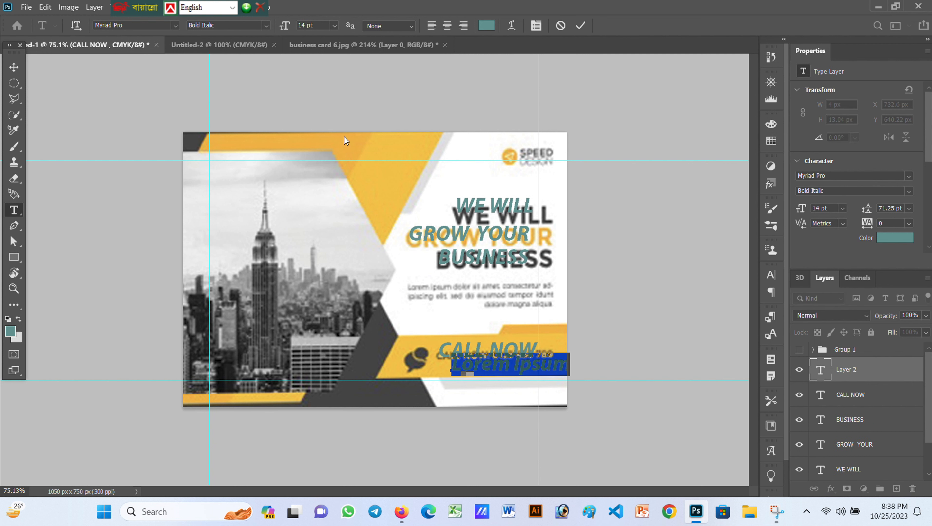
pyautogui.click(334, 25)
pyautogui.click(313, 96)
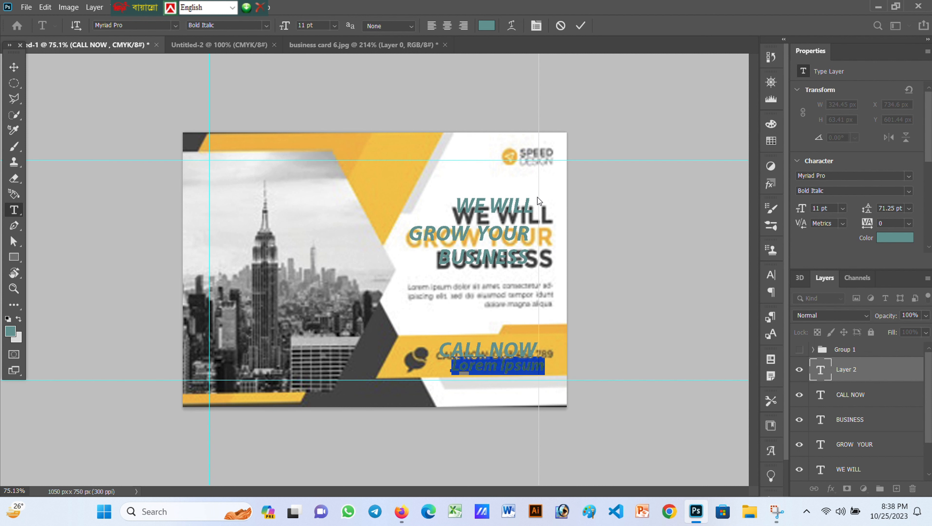
pyautogui.press('BackSpace')
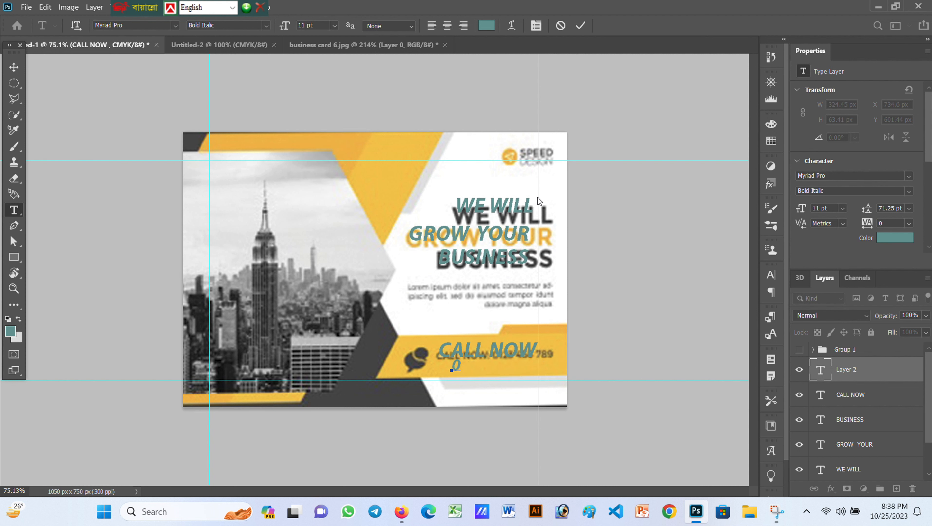
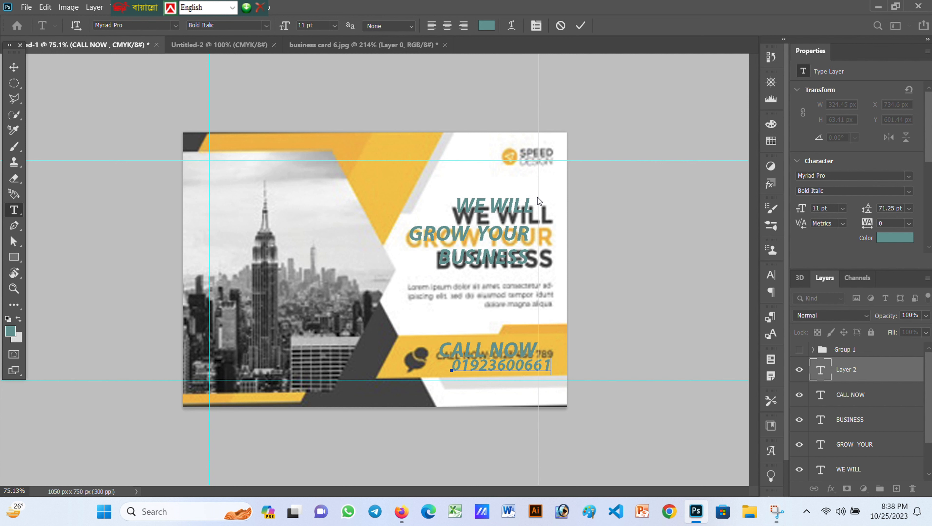
pyautogui.click(580, 25)
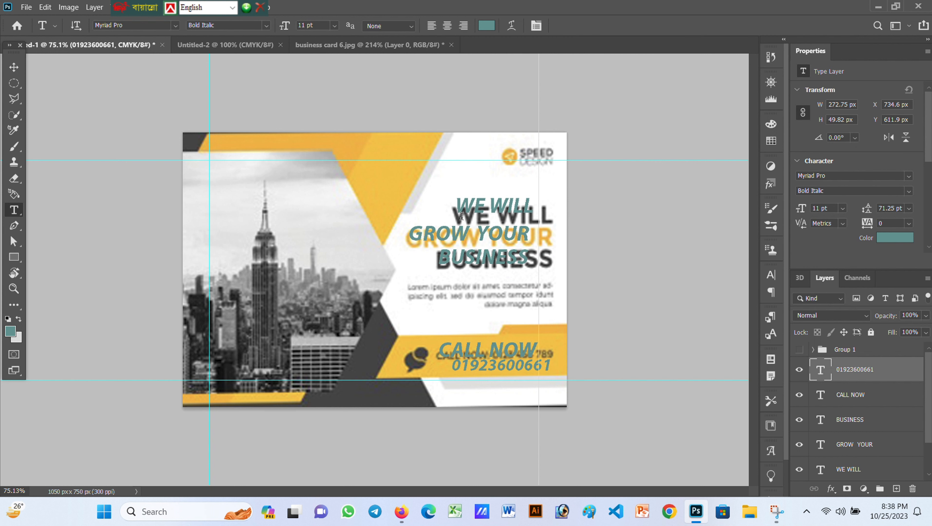
# Add a 'GDA' text layer on the logo
pyautogui.click(522, 151)
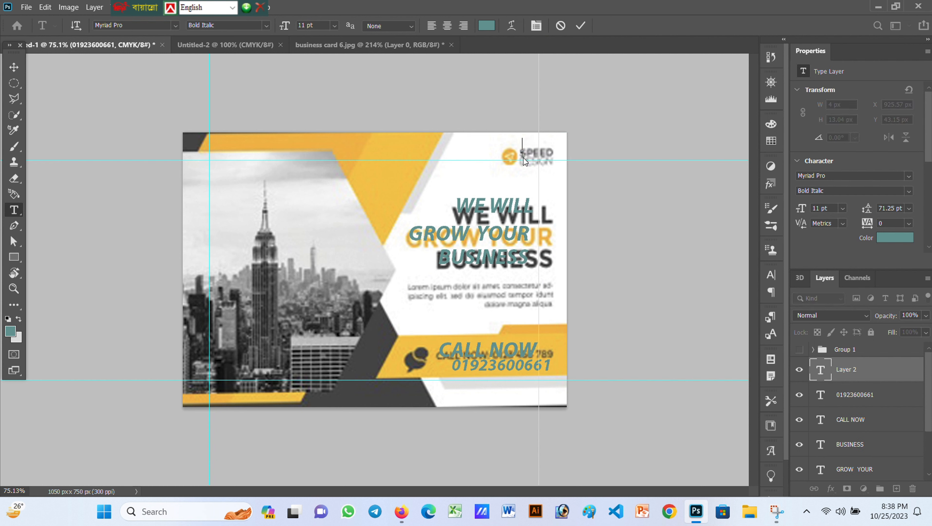
pyautogui.write('GDA')
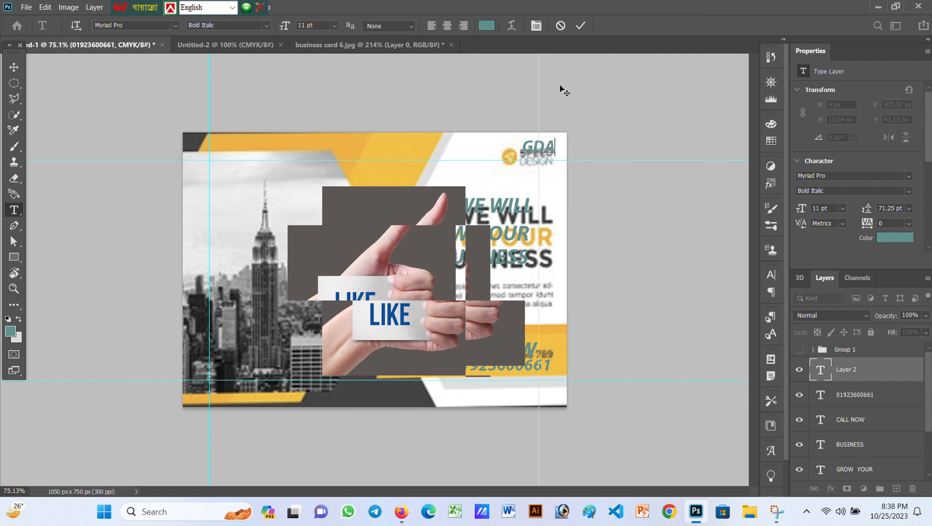
pyautogui.click(579, 26)
pyautogui.press('v')
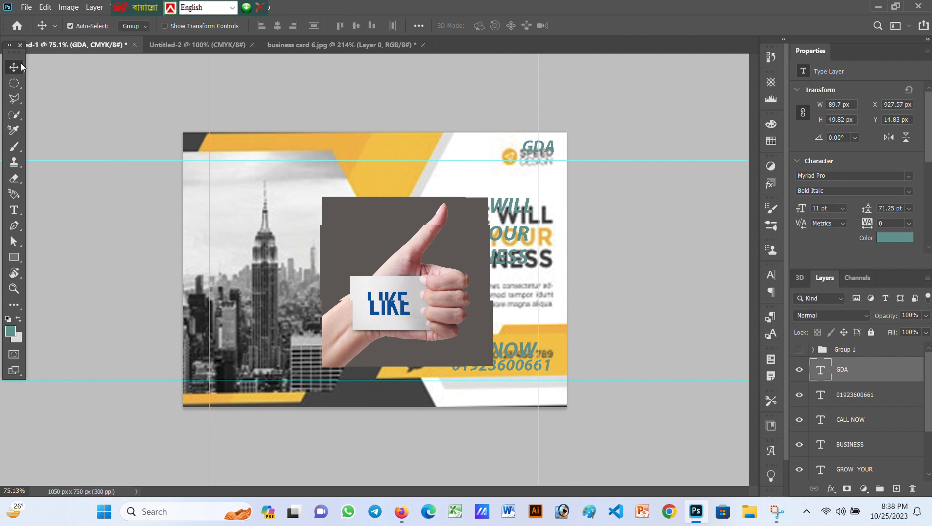
pyautogui.click(493, 217)
pyautogui.press('t')
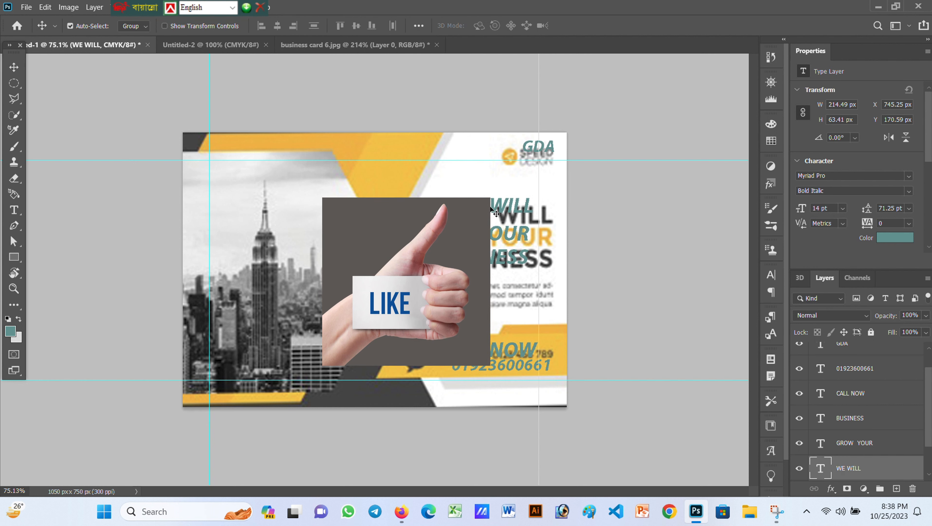
pyautogui.press('v')
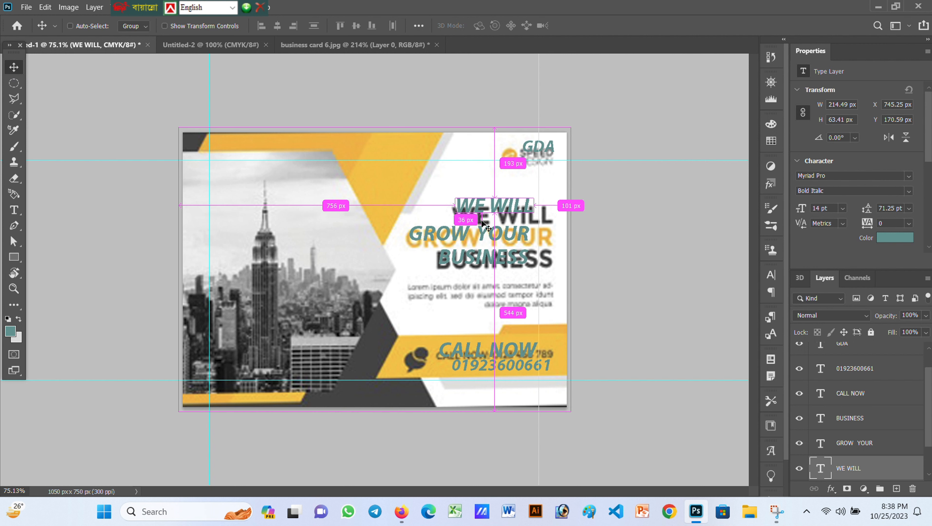
# Enlarge WE WILL to about 127% and nudge it slightly left and up
pyautogui.hotkey('ctrl', 't')
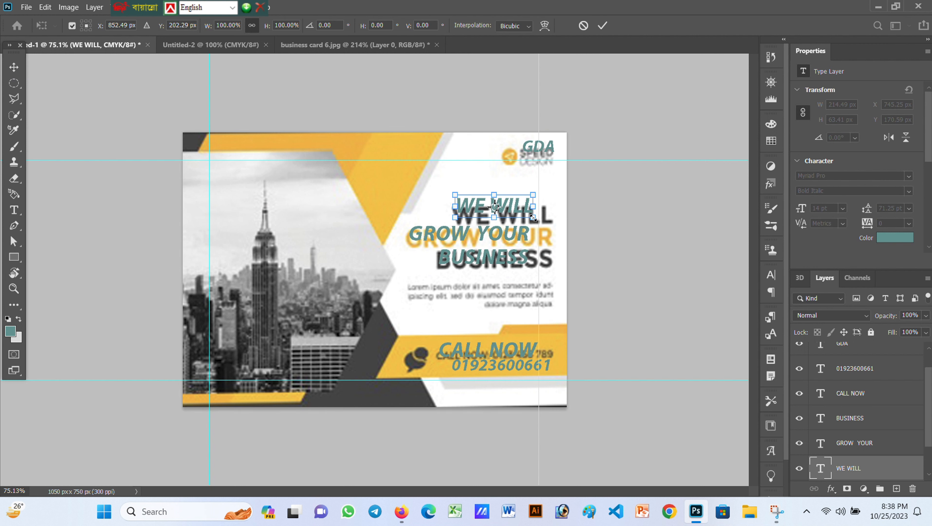
pyautogui.moveTo(533, 217); pyautogui.dragTo(553, 229)
pyautogui.moveTo(520, 217); pyautogui.dragTo(519, 217)
pyautogui.press('Left')
pyautogui.press('Up')
pyautogui.press('Up')
pyautogui.press('Up')
pyautogui.press('Up')
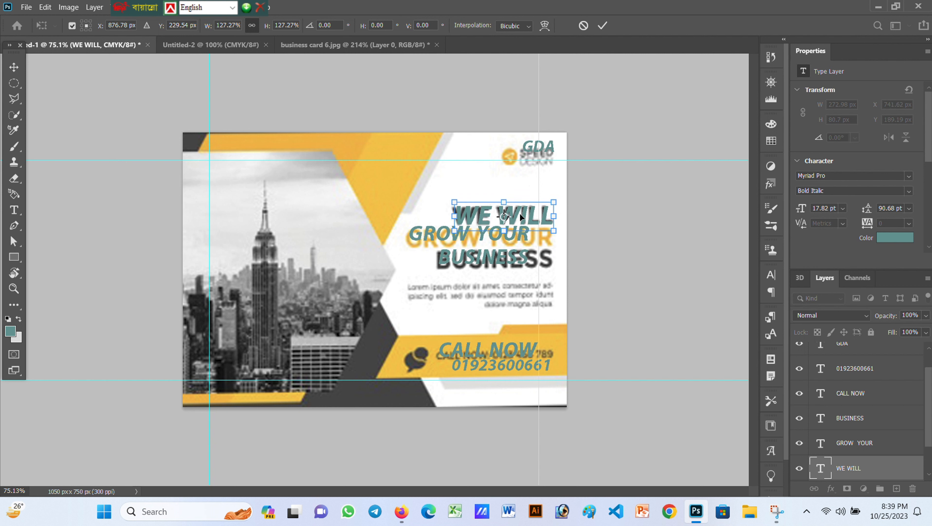
pyautogui.press('Left')
pyautogui.press('Left')
pyautogui.click(603, 25)
# Enlarge GROW YOUR to about 120%, skew it slightly and nudge it into line
pyautogui.click(452, 232)
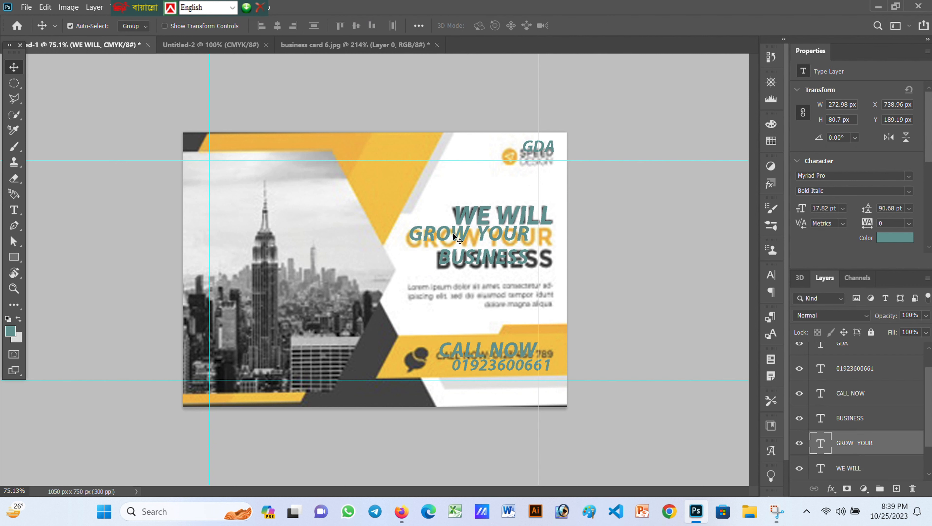
pyautogui.hotkey('ctrl', 't')
pyautogui.moveTo(527, 242); pyautogui.dragTo(548, 263)
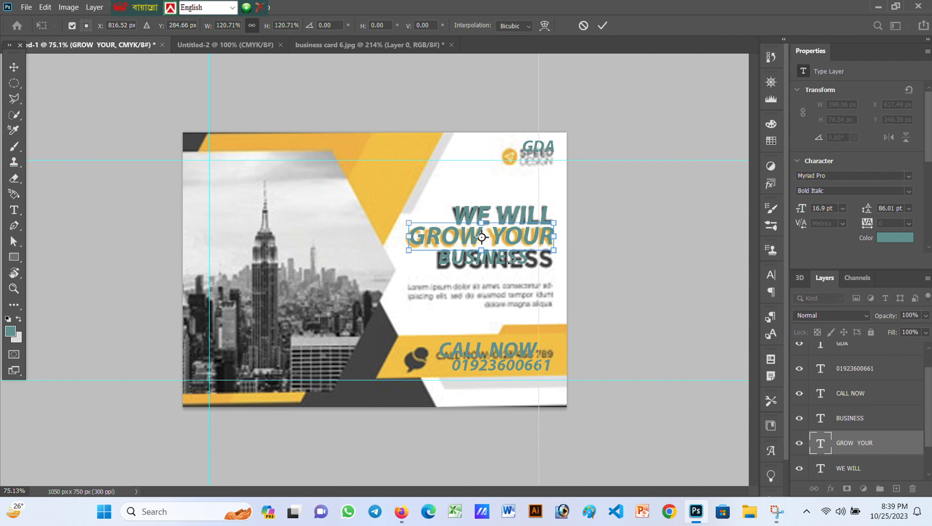
pyautogui.press('Left')
pyautogui.press('Left')
pyautogui.press('Left')
pyautogui.press('Left')
pyautogui.press('Down')
pyautogui.press('Down')
pyautogui.press('Left')
pyautogui.press('Left')
pyautogui.press('Left')
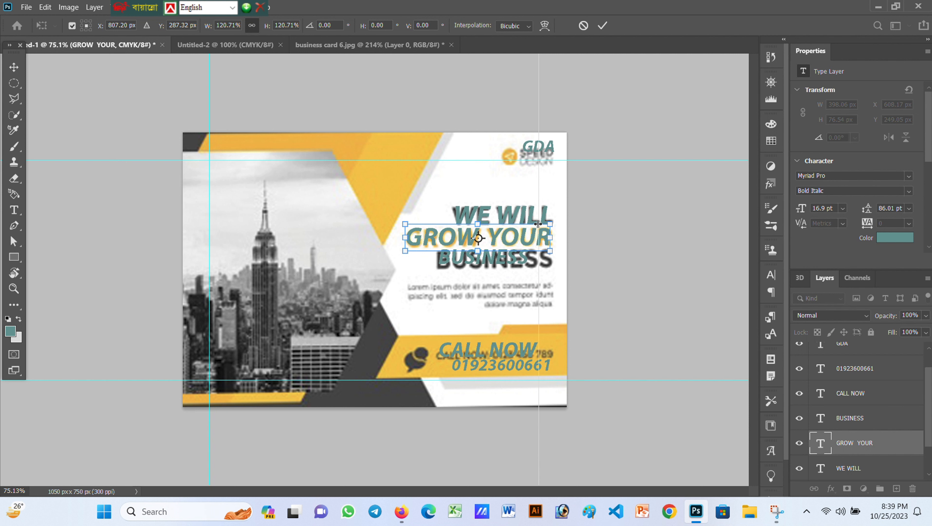
pyautogui.moveTo(551, 226); pyautogui.dragTo(552, 253)
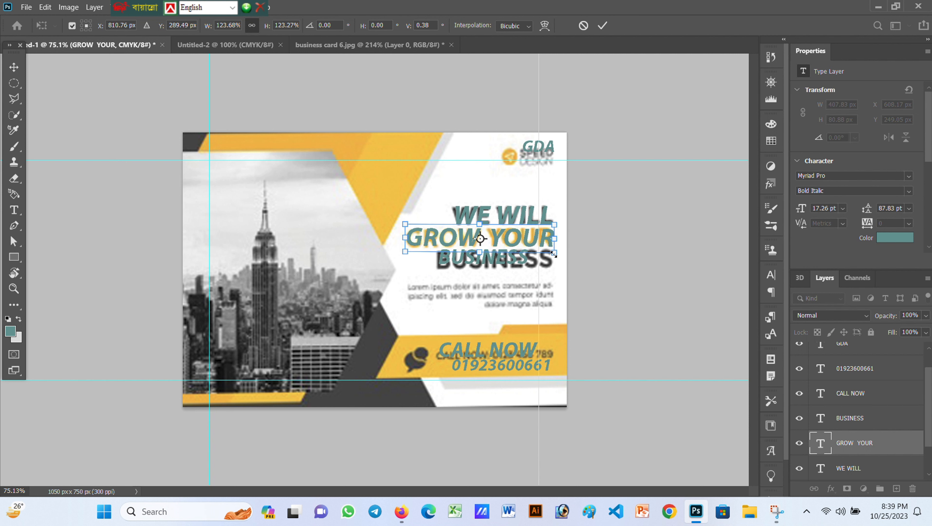
pyautogui.press('Down')
pyautogui.press('Down')
pyautogui.press('Up')
pyautogui.press('Up')
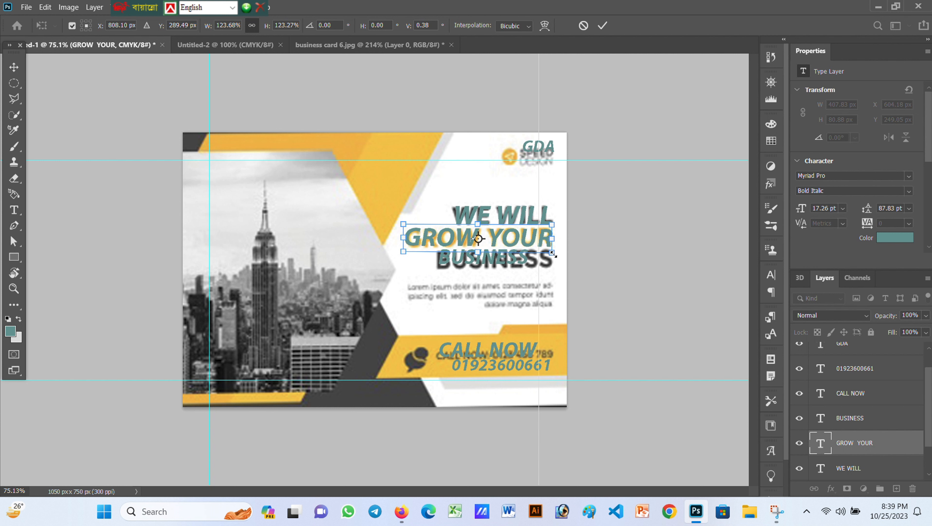
pyautogui.press('Right')
pyautogui.click(603, 26)
# Enlarge BUSINESS to about 123% and widen it toward the left
pyautogui.click(484, 260)
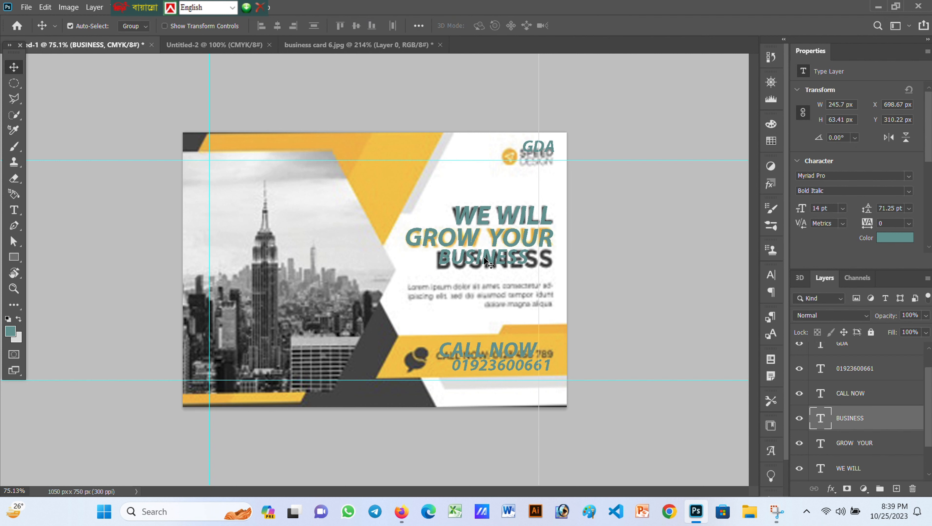
pyautogui.hotkey('ctrl', 't')
pyautogui.moveTo(528, 264); pyautogui.dragTo(550, 274)
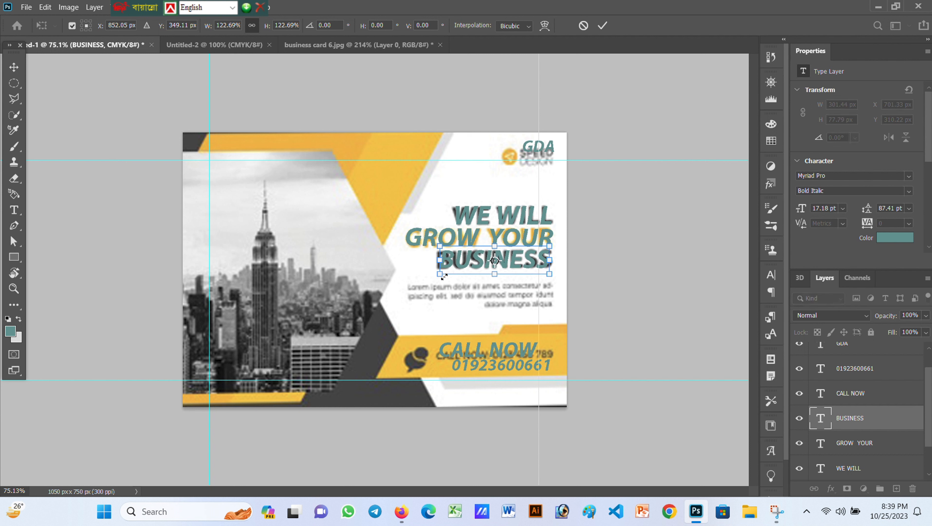
pyautogui.moveTo(444, 276); pyautogui.dragTo(439, 277)
pyautogui.click(603, 26)
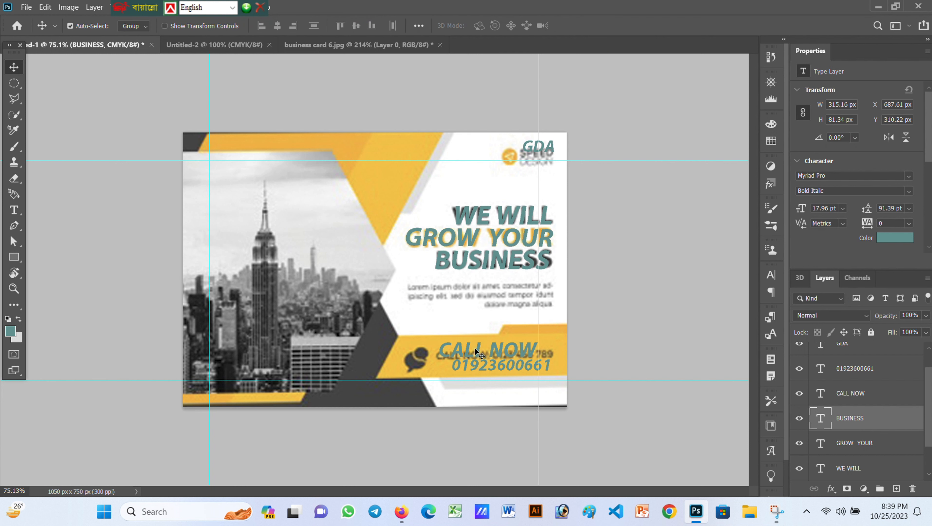
# Shrink CALL NOW to 7.35 pt and the phone number so both sit on one line
pyautogui.click(481, 354)
pyautogui.hotkey('ctrl', 't')
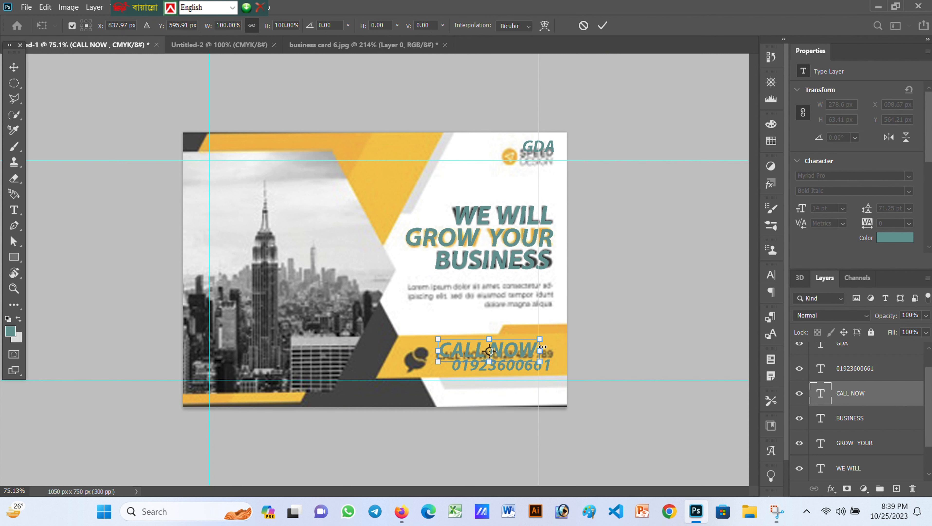
pyautogui.moveTo(543, 346); pyautogui.dragTo(486, 354)
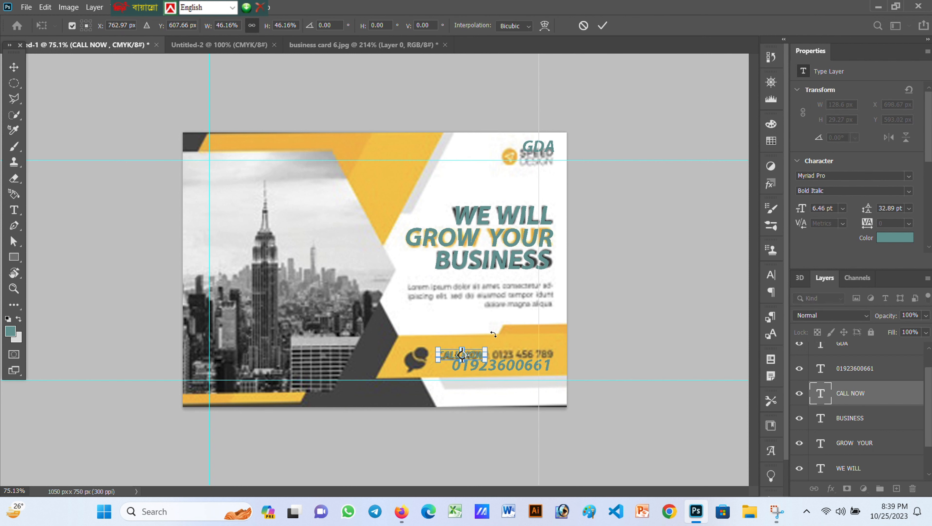
pyautogui.click(602, 26)
pyautogui.click(504, 375)
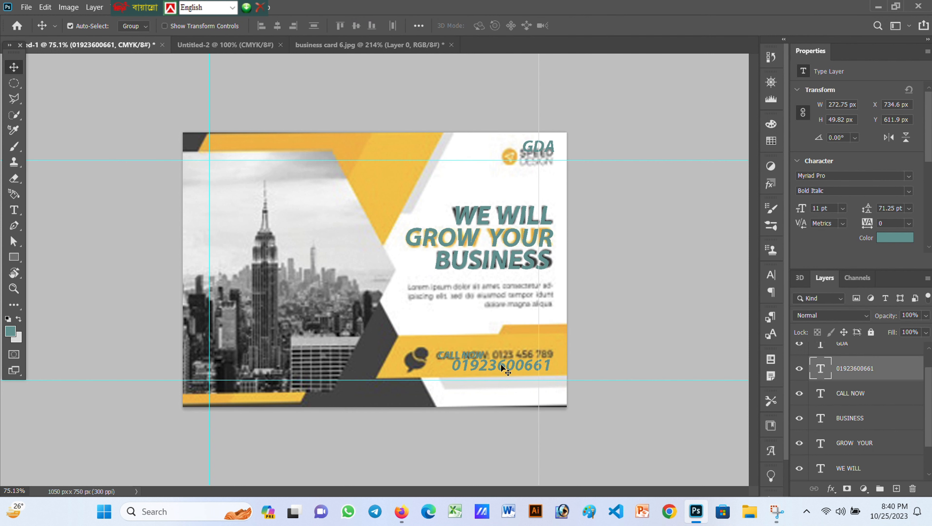
pyautogui.hotkey('ctrl', 't')
pyautogui.moveTo(551, 371); pyautogui.dragTo(536, 359)
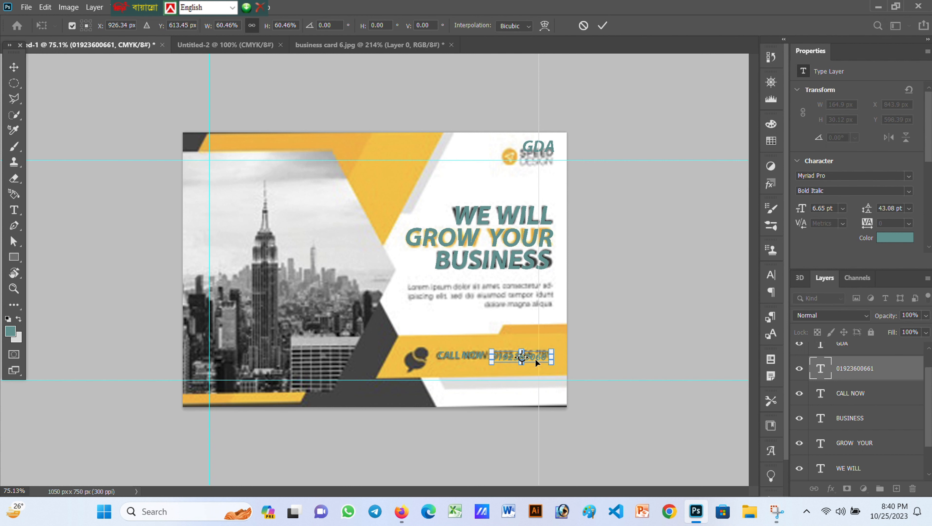
pyautogui.click(603, 25)
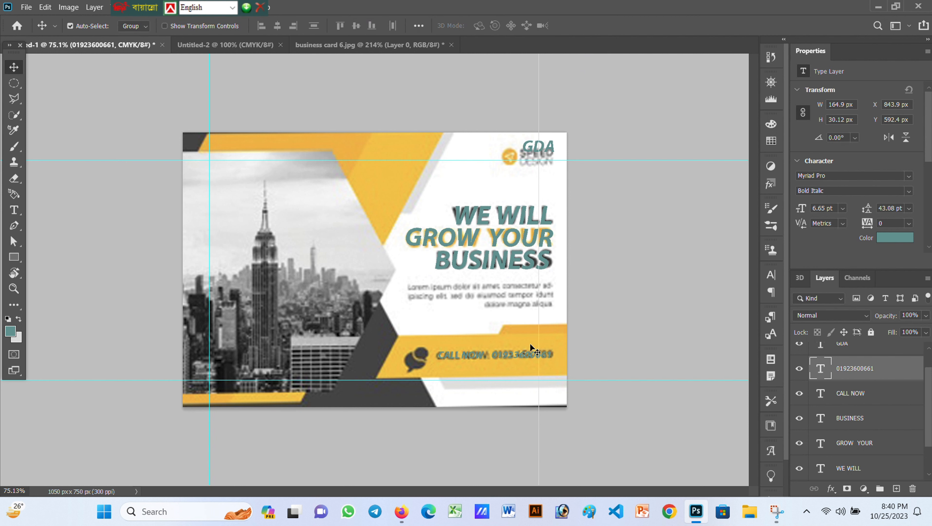
pyautogui.click(461, 352)
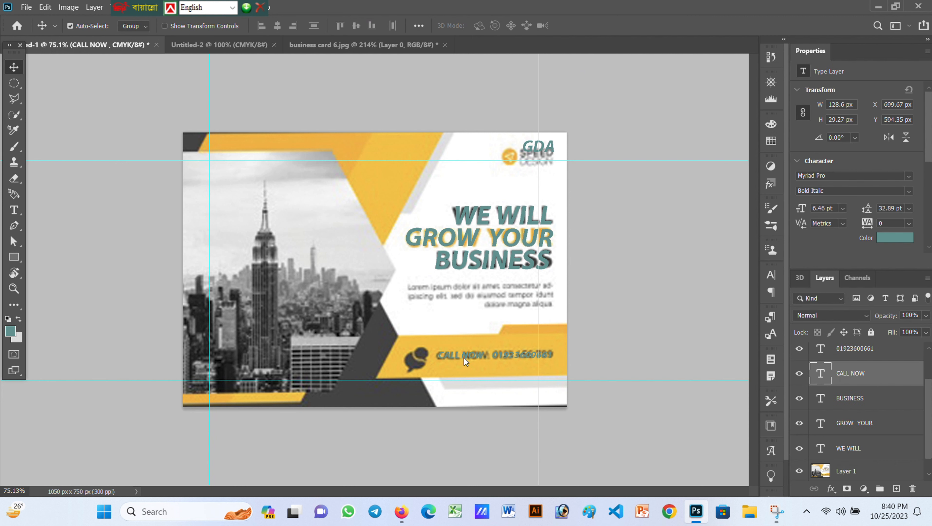
pyautogui.hotkey('ctrl', 't')
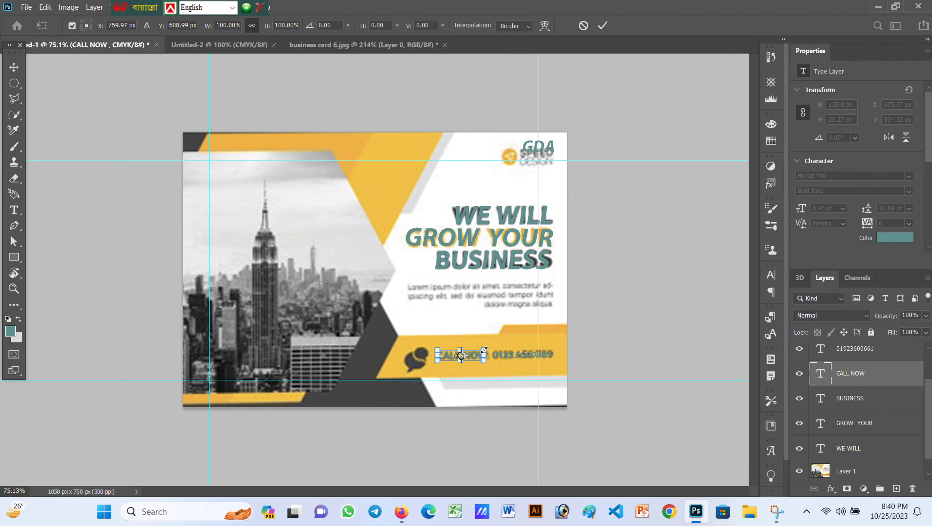
pyautogui.moveTo(487, 348); pyautogui.dragTo(490, 348)
pyautogui.click(602, 25)
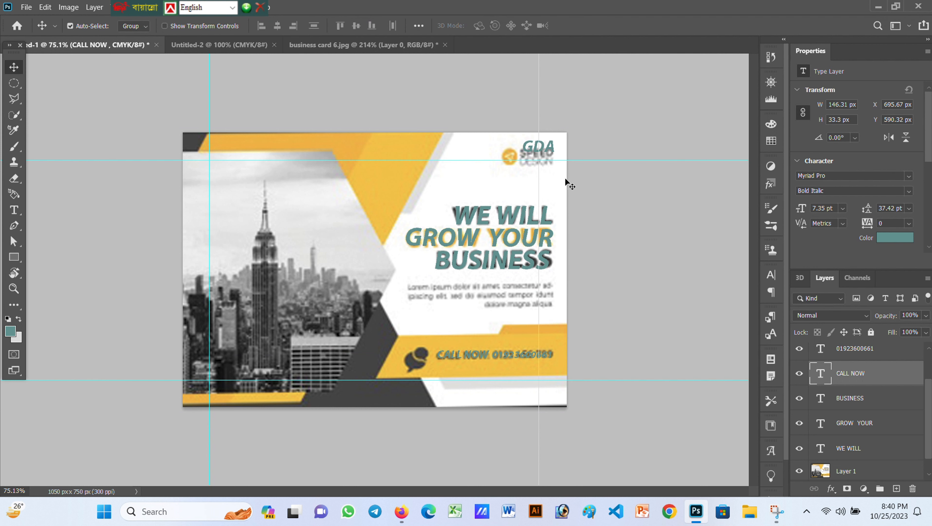
# Enlarge the GDA text to about 185% (20.34 pt) over the logo
pyautogui.click(536, 146)
pyautogui.click(546, 186)
pyautogui.hotkey('ctrl', 't')
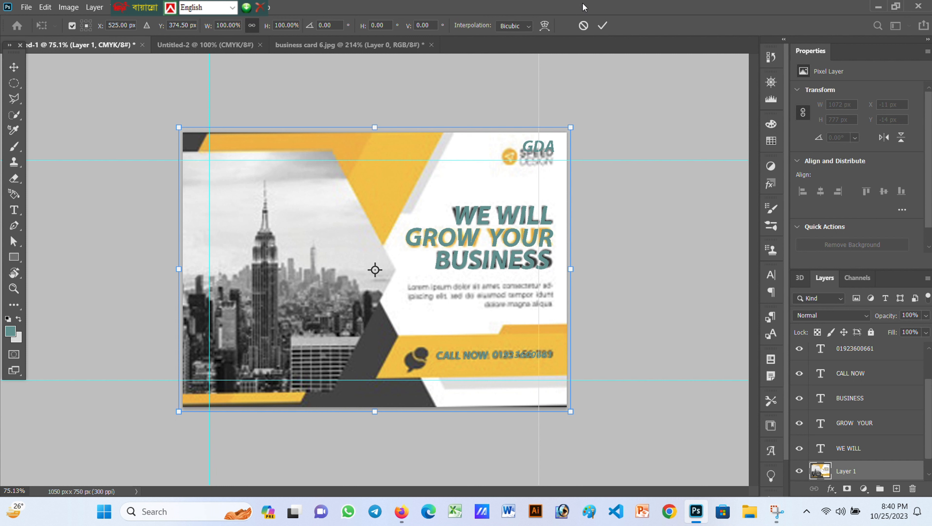
pyautogui.click(603, 26)
pyautogui.click(541, 146)
pyautogui.hotkey('ctrl', 't')
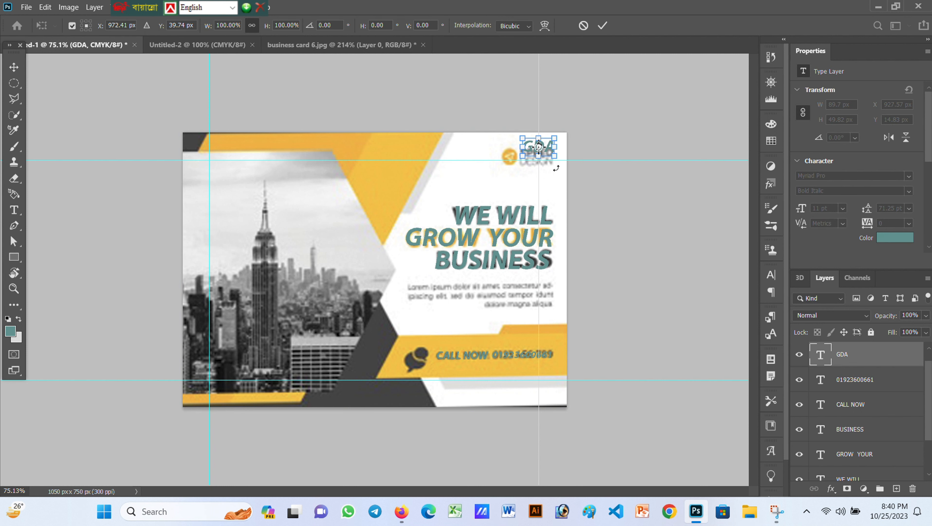
pyautogui.moveTo(556, 155)
pyautogui.mouseDown()
pyautogui.moveTo(583, 170)
pyautogui.moveTo(534, 162)
pyautogui.moveTo(545, 160)
pyautogui.mouseUp()
pyautogui.click(603, 26)
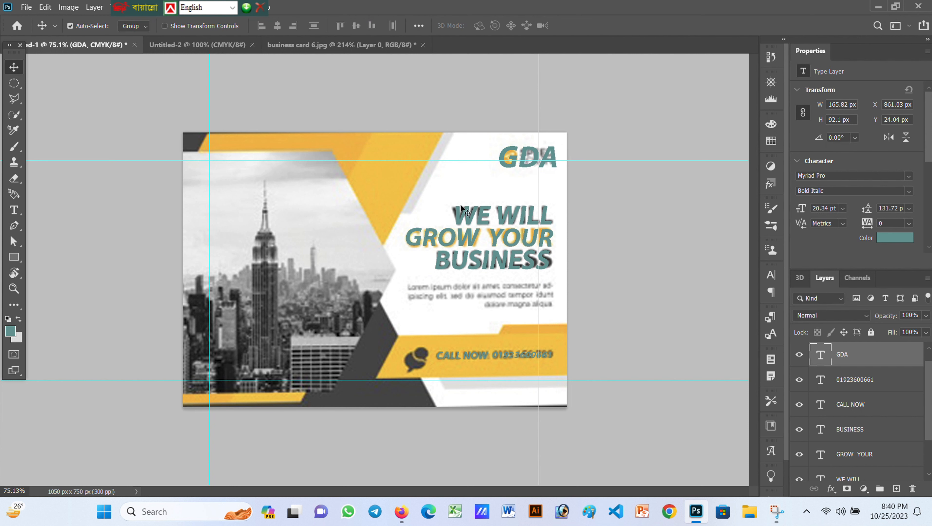
# Recolour the phone number and CALL NOW text black
pyautogui.click(885, 239)
pyautogui.click(874, 182)
pyautogui.click(854, 386)
pyautogui.click(883, 239)
pyautogui.moveTo(745, 320); pyautogui.dragTo(759, 344)
pyautogui.click(892, 181)
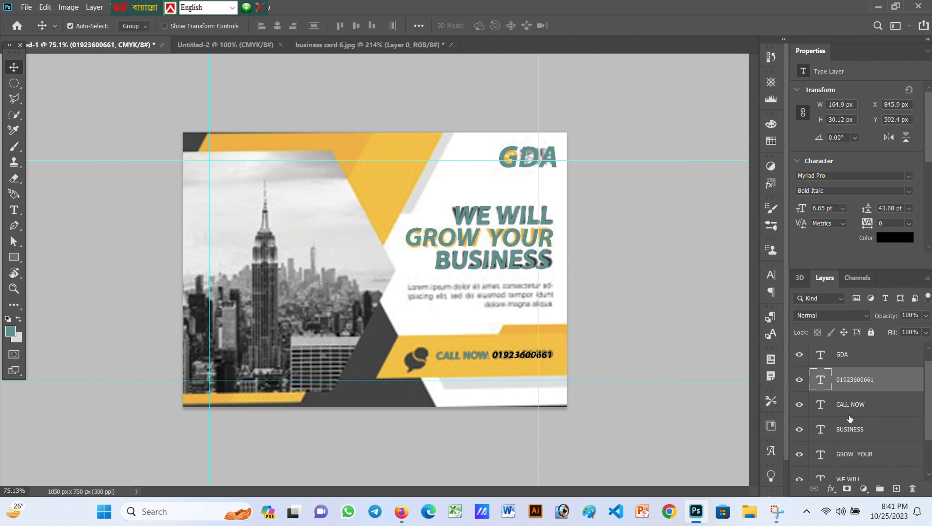
pyautogui.click(849, 405)
pyautogui.click(884, 236)
pyautogui.click(757, 339)
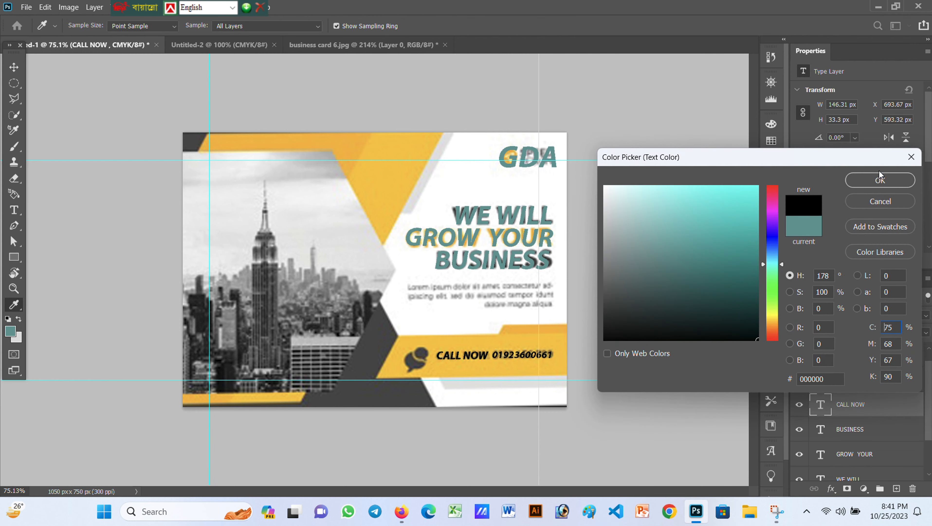
pyautogui.click(880, 176)
# Make BUSINESS and WE WILL black and GROW YOUR the card's sampled yellow
pyautogui.click(867, 432)
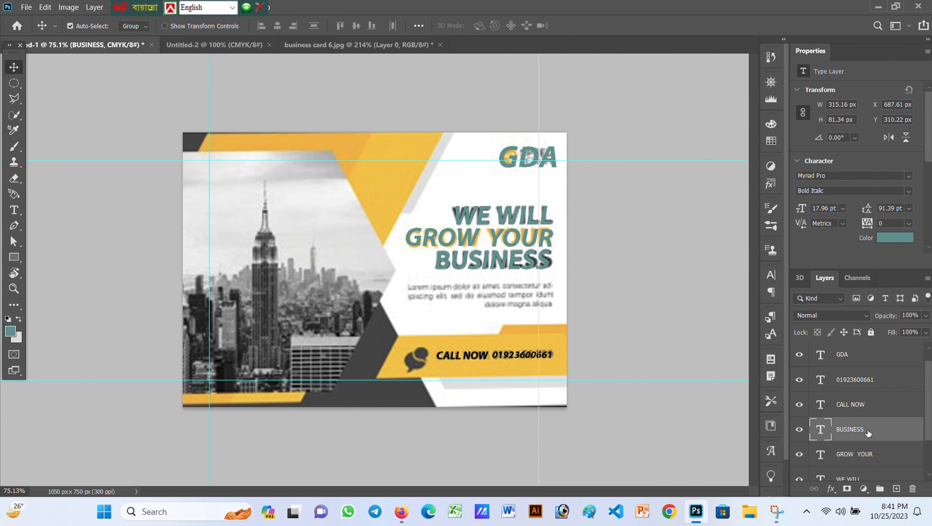
pyautogui.click(880, 239)
pyautogui.click(757, 339)
pyautogui.click(879, 177)
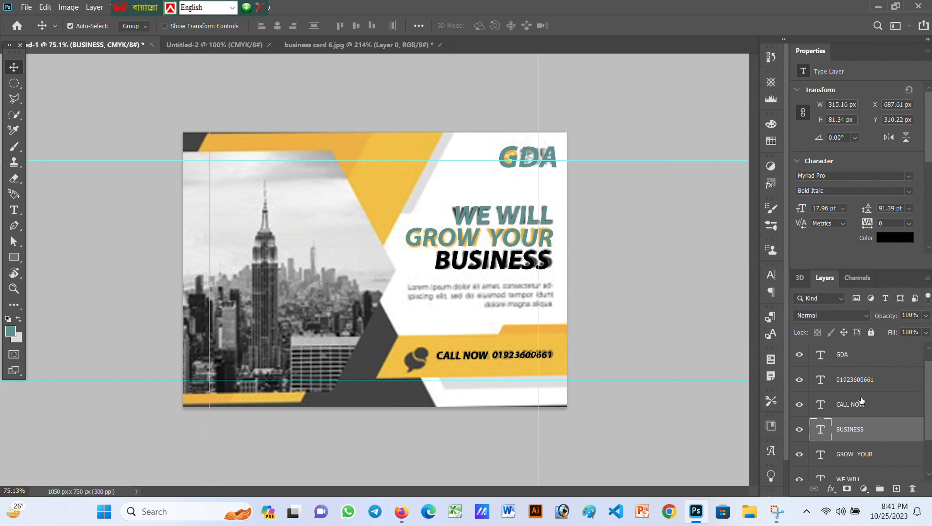
pyautogui.click(858, 447)
pyautogui.click(884, 239)
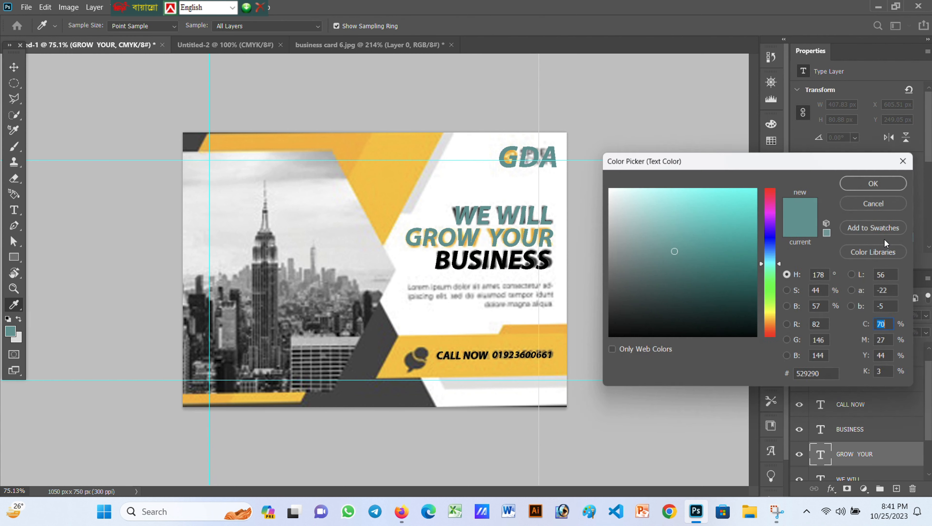
pyautogui.moveTo(772, 307); pyautogui.dragTo(769, 309)
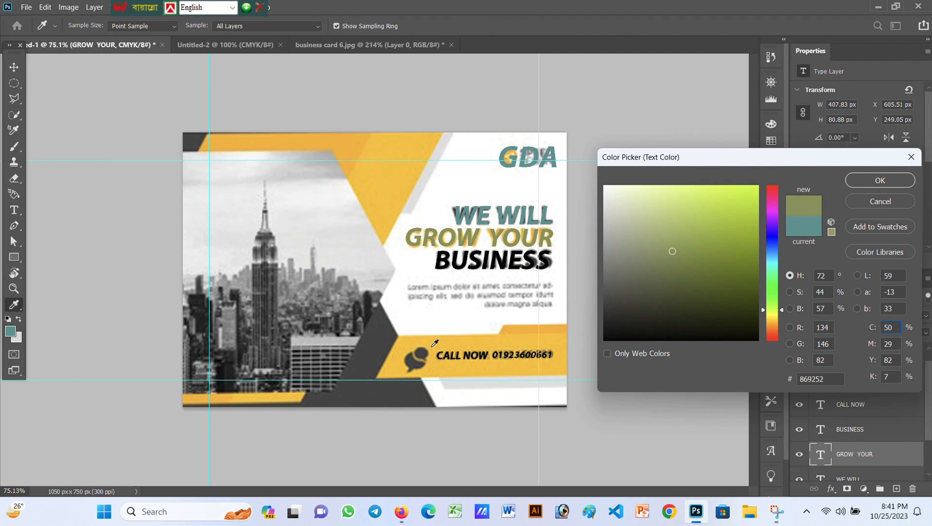
pyautogui.click(432, 346)
pyautogui.click(880, 180)
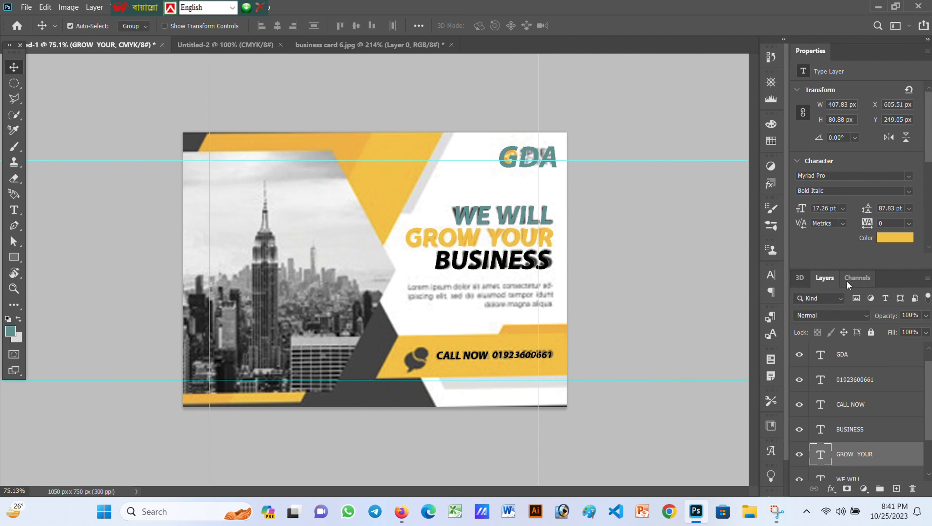
pyautogui.hotkey('alt', '[')
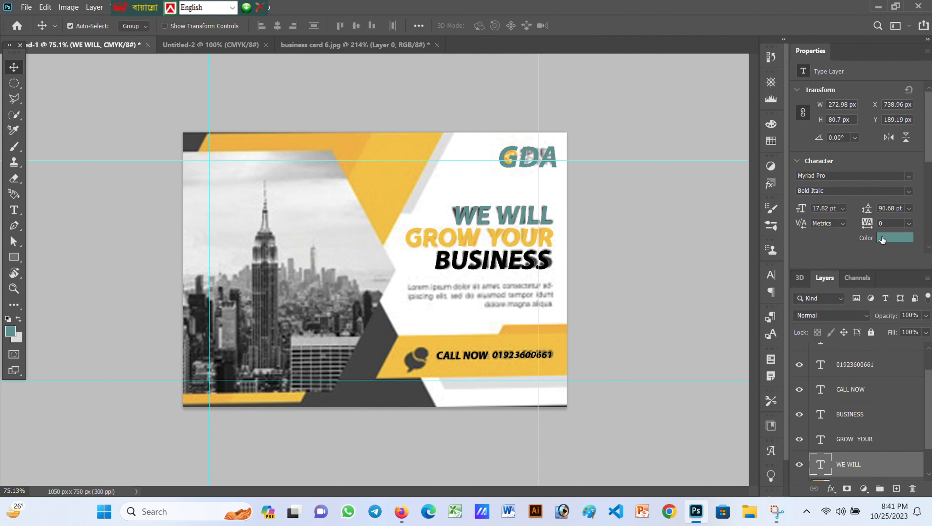
pyautogui.click(881, 239)
pyautogui.click(756, 338)
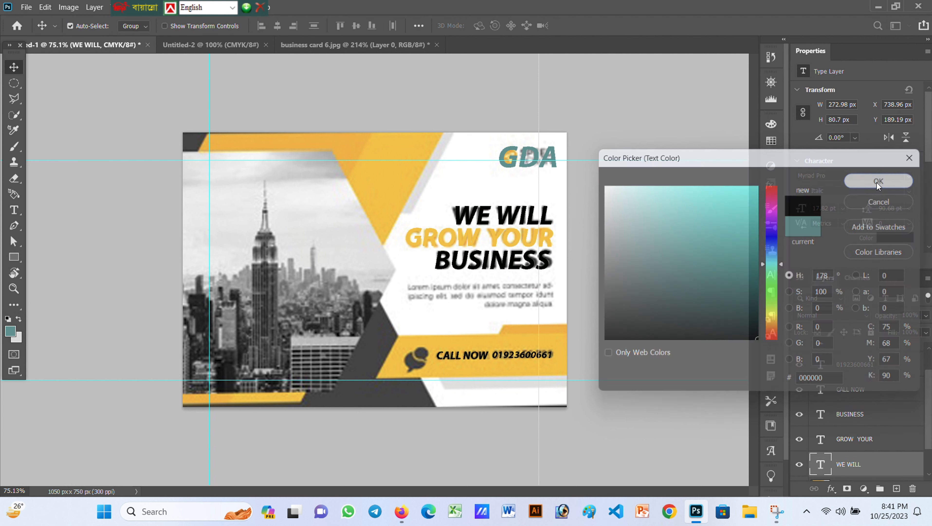
# Colour the D of the GDA logo the card's yellow fcbf13
pyautogui.scroll(3, 860, 411)
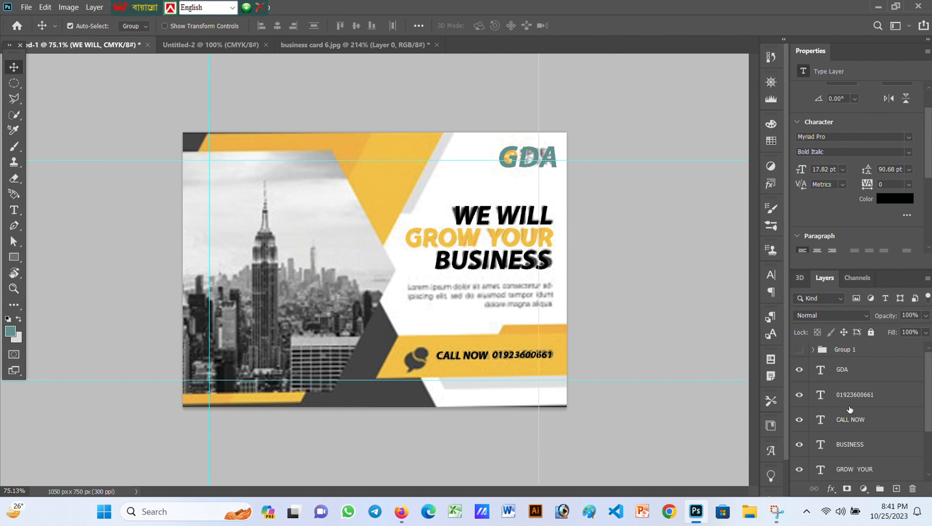
pyautogui.click(853, 374)
pyautogui.doubleClick(822, 371)
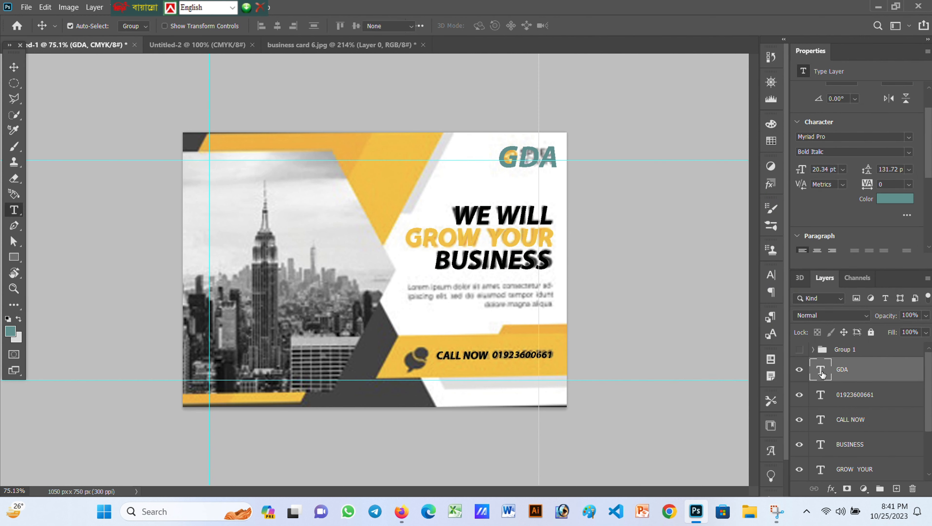
pyautogui.moveTo(519, 162); pyautogui.dragTo(536, 167)
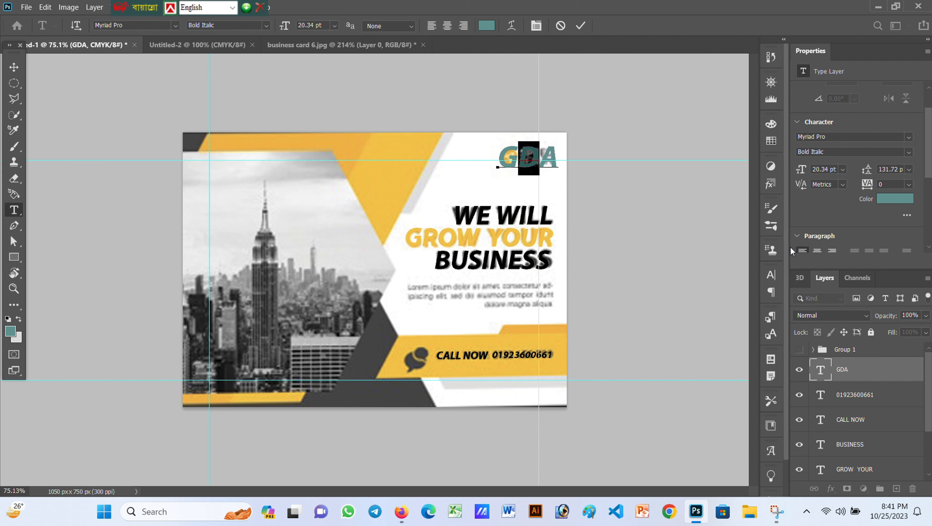
pyautogui.click(884, 202)
pyautogui.click(773, 311)
pyautogui.moveTo(747, 216); pyautogui.dragTo(901, 170)
pyautogui.click(532, 150)
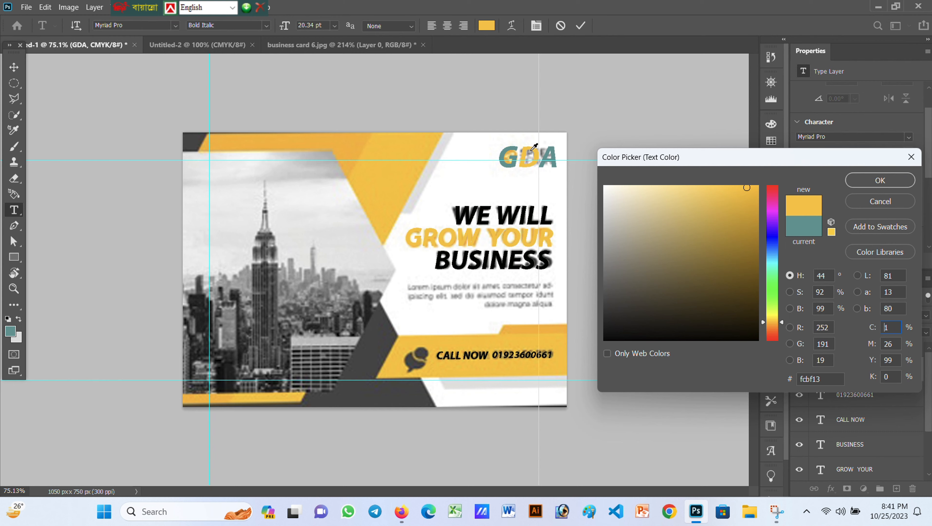
pyautogui.click(865, 179)
# Colour the A of GDA light cyan #00fff6 and commit the text edit
pyautogui.moveTo(540, 157); pyautogui.dragTo(604, 163)
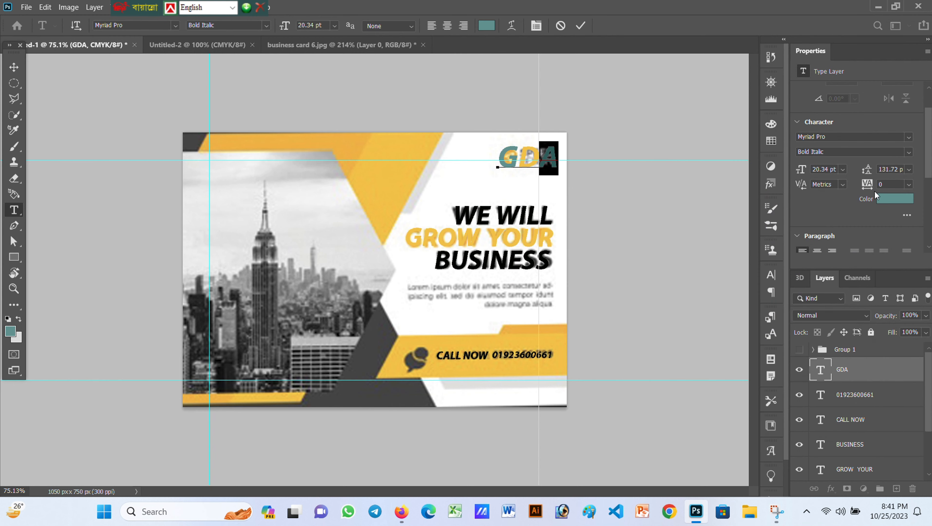
pyautogui.click(883, 198)
pyautogui.moveTo(774, 264); pyautogui.dragTo(775, 262)
pyautogui.moveTo(743, 214); pyautogui.dragTo(778, 159)
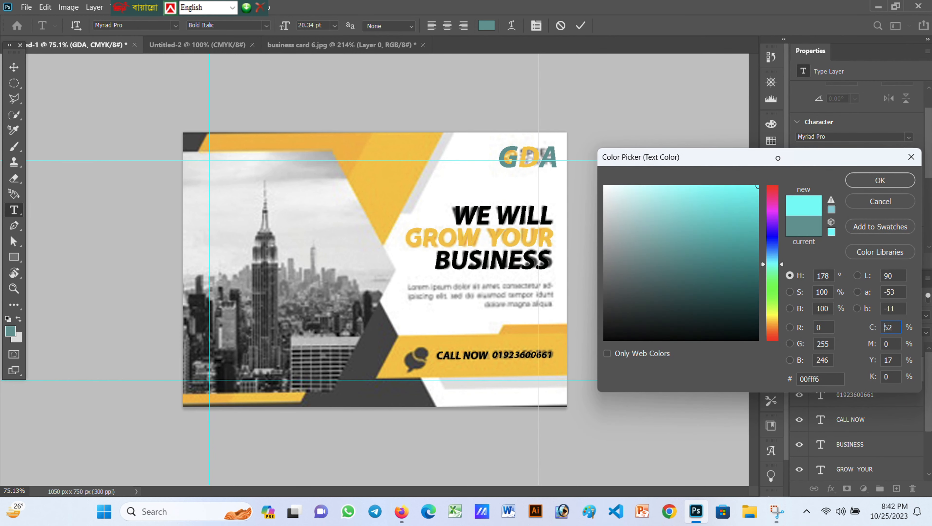
pyautogui.click(880, 181)
pyautogui.click(581, 26)
pyautogui.press('v')
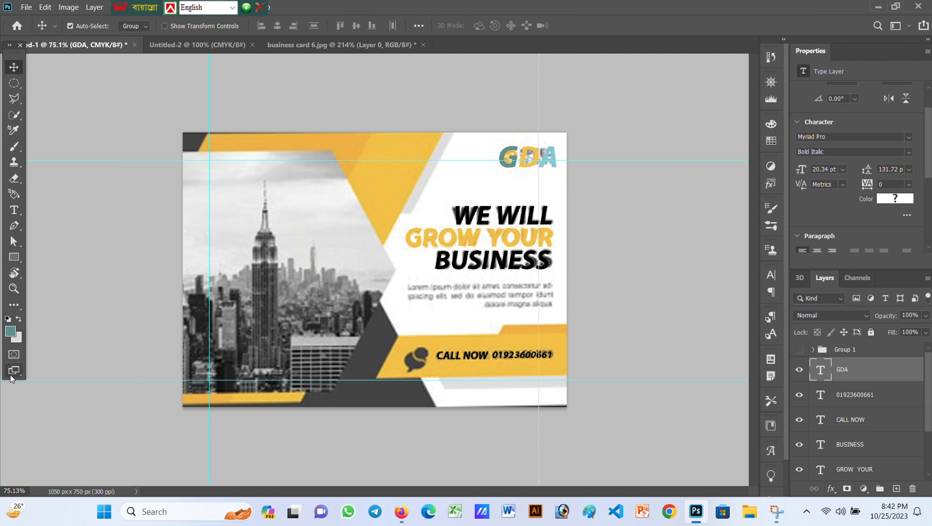
# Sample the card's yellow as foreground and the orange band as background colour
pyautogui.click(10, 331)
pyautogui.click(389, 177)
pyautogui.click(879, 180)
pyautogui.click(18, 337)
pyautogui.click(295, 147)
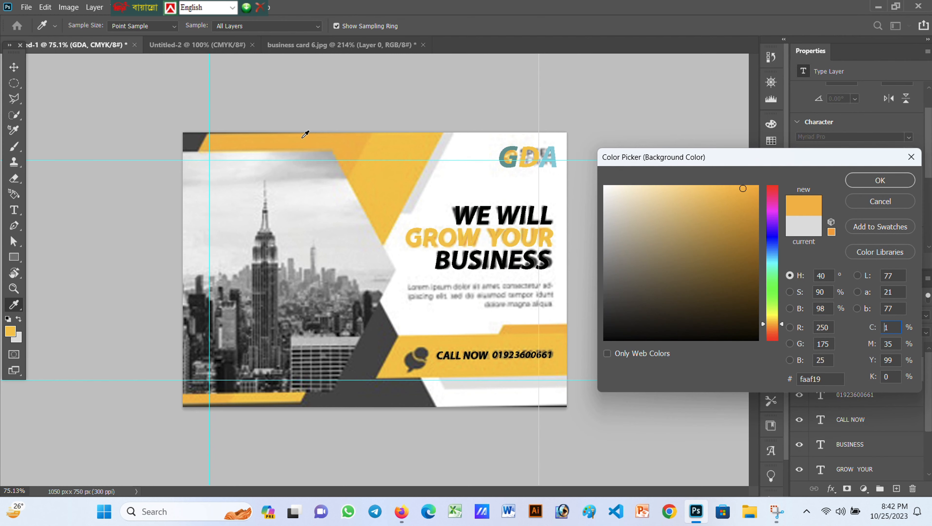
pyautogui.click(901, 178)
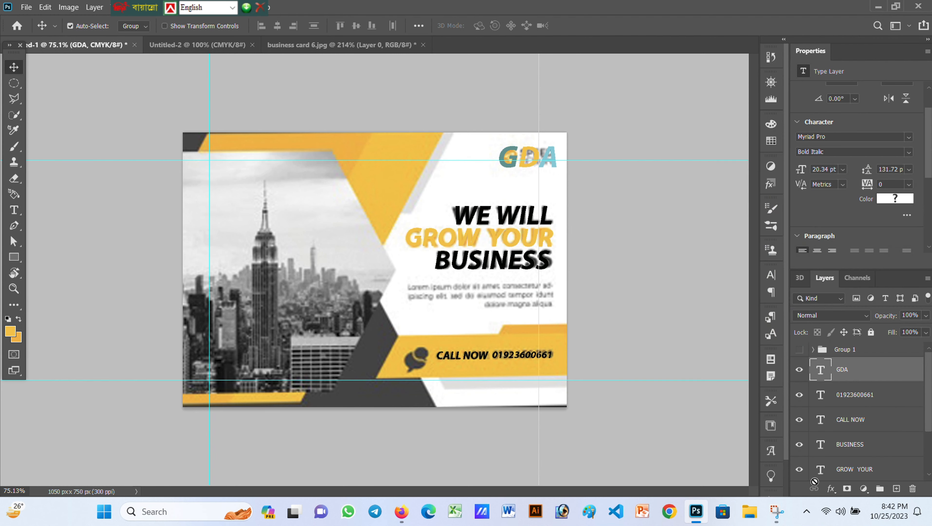
# Fill Rectangle 2 copy with yellow fcbf13 and Rectangle 2 with orange faaf19
pyautogui.click(814, 351)
pyautogui.click(851, 409)
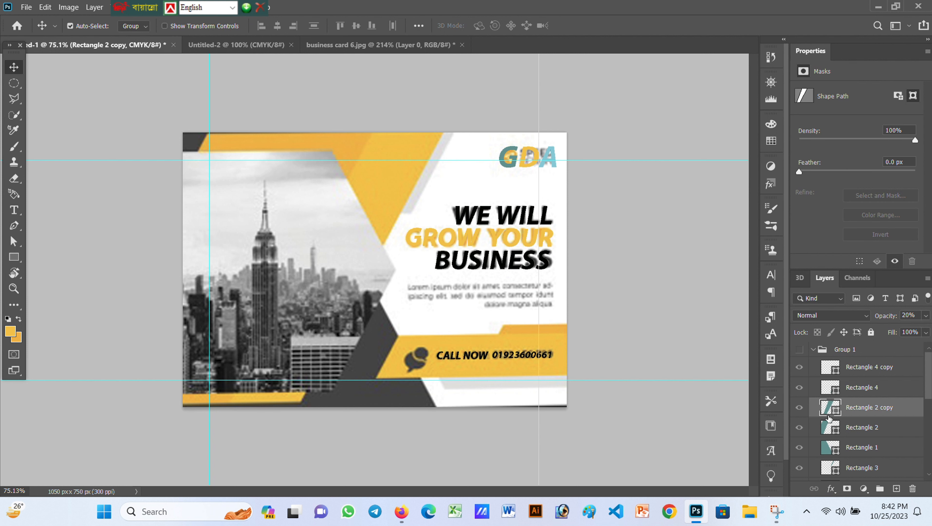
pyautogui.doubleClick(828, 417)
pyautogui.click(15, 328)
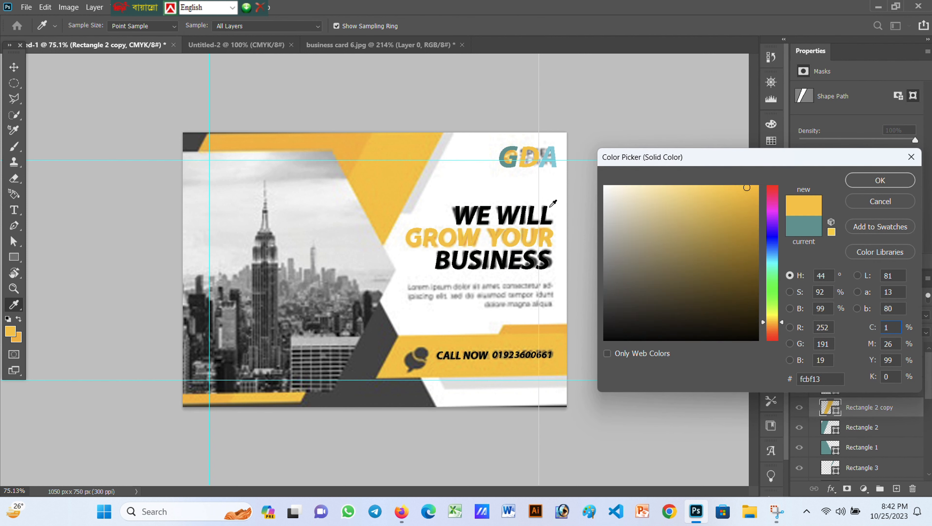
pyautogui.click(853, 183)
pyautogui.click(860, 428)
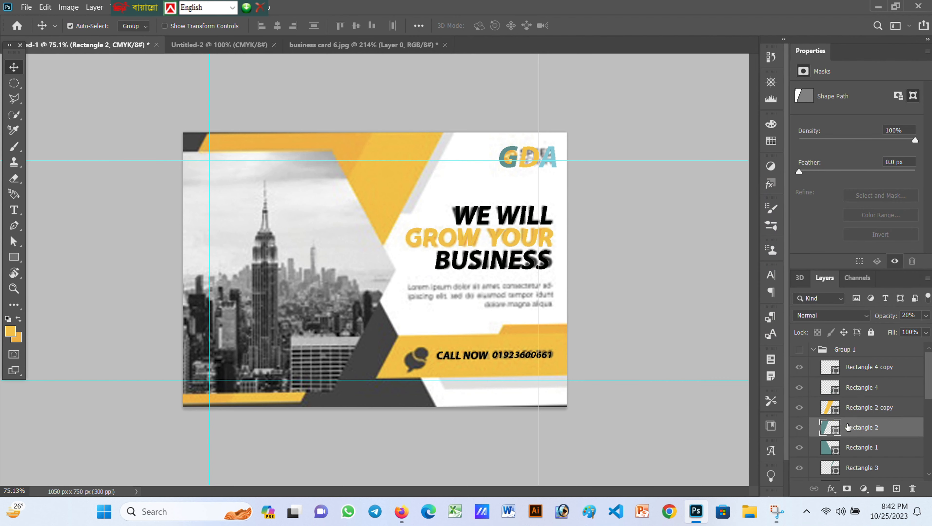
pyautogui.doubleClick(830, 427)
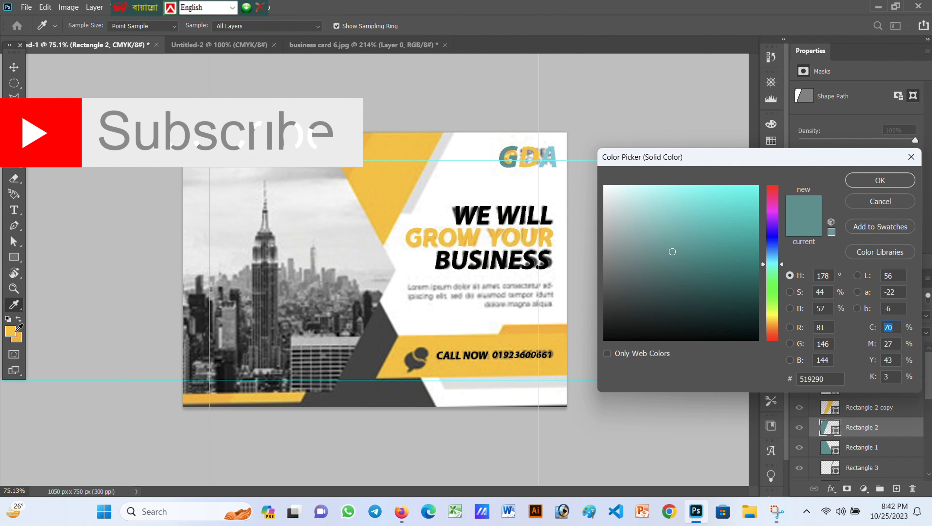
pyautogui.click(19, 337)
pyautogui.click(895, 183)
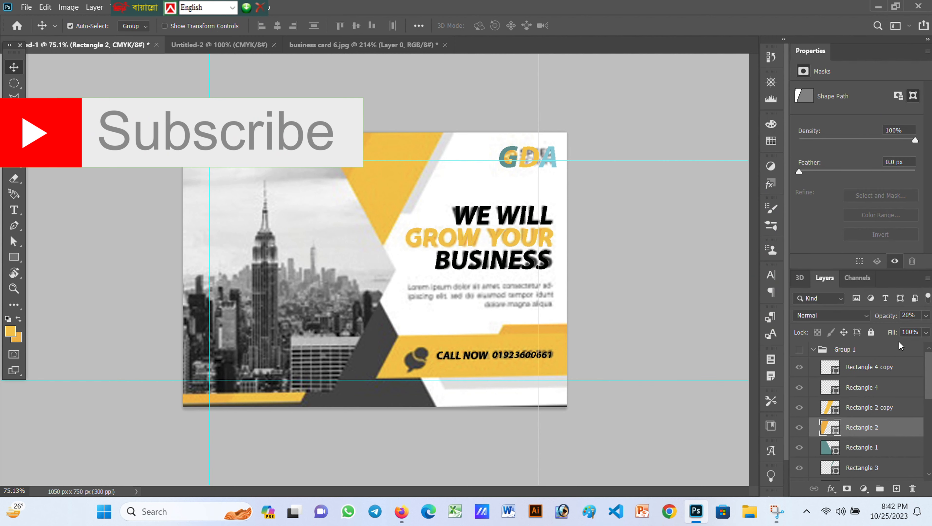
# Fill Rectangle 1 black 000000 and Rectangle 3 light grey dfdfde
pyautogui.doubleClick(831, 447)
pyautogui.moveTo(658, 313); pyautogui.dragTo(544, 393)
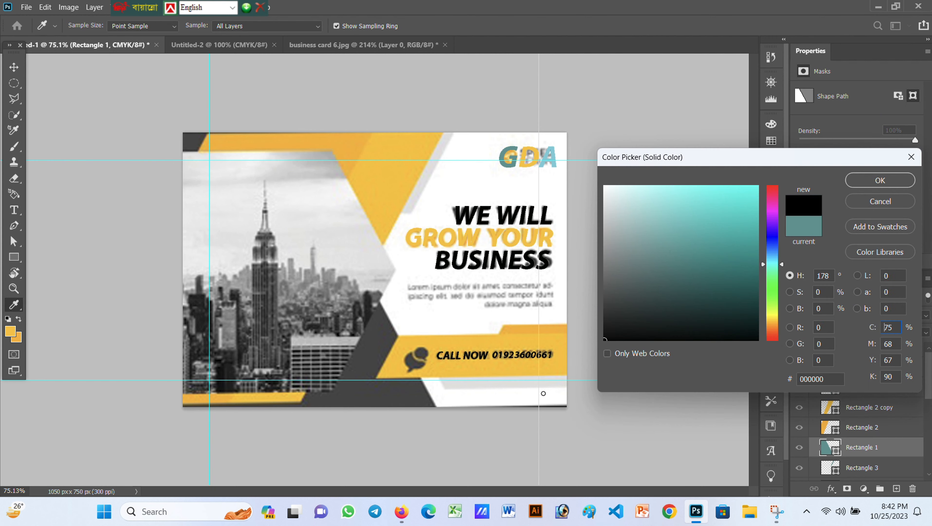
pyautogui.click(881, 182)
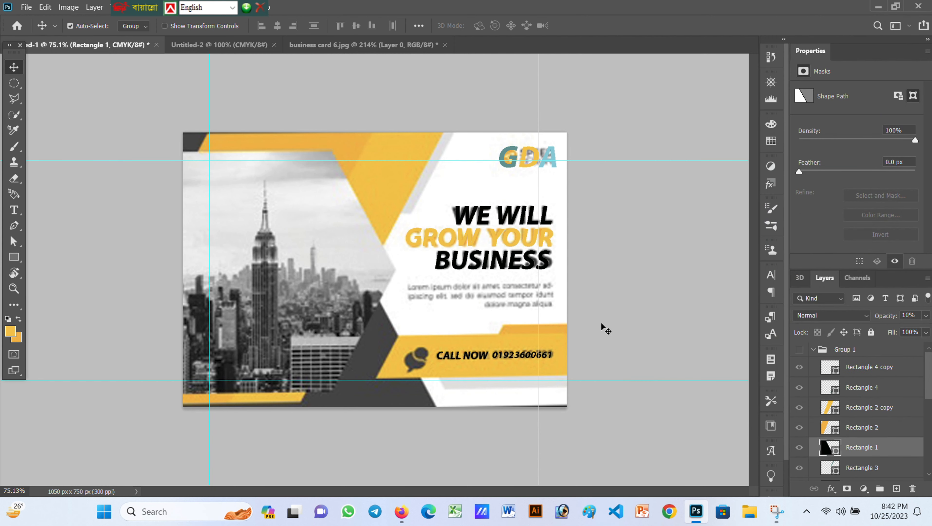
pyautogui.click(852, 472)
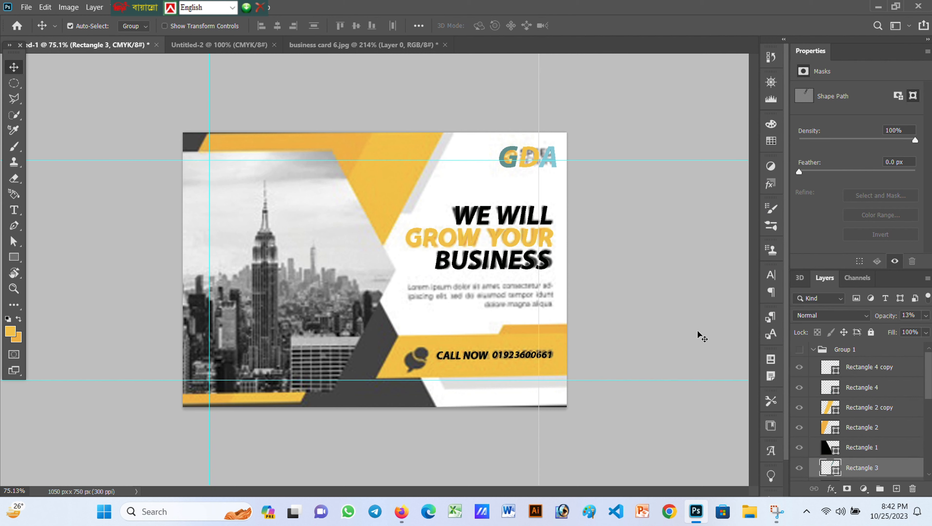
pyautogui.doubleClick(836, 474)
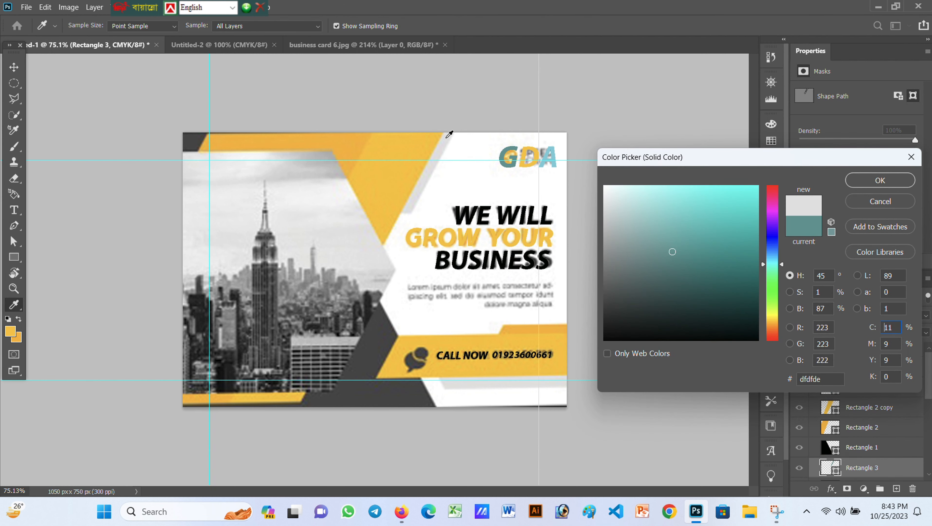
pyautogui.click(868, 180)
pyautogui.scroll(-2, 860, 447)
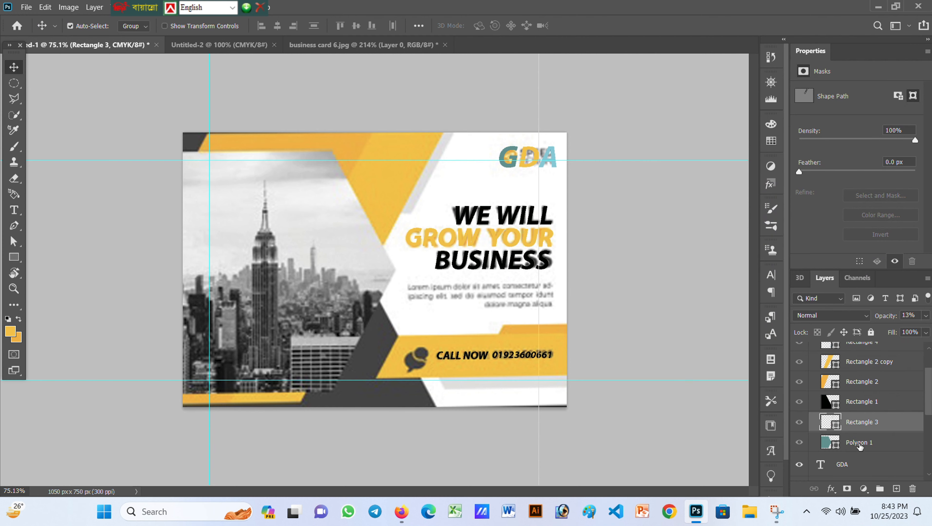
pyautogui.click(844, 445)
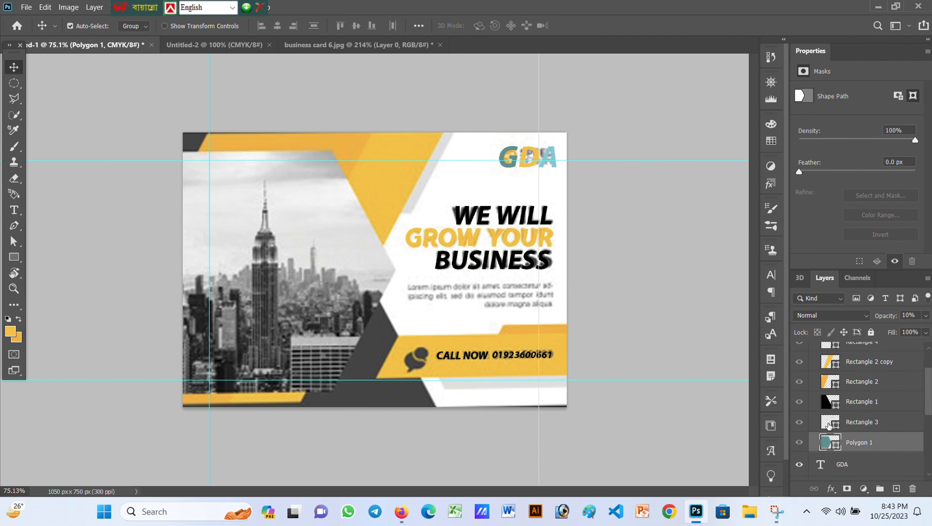
# Open the File > Open dialog and browse into a user folder on OS (C:)
pyautogui.click(25, 7)
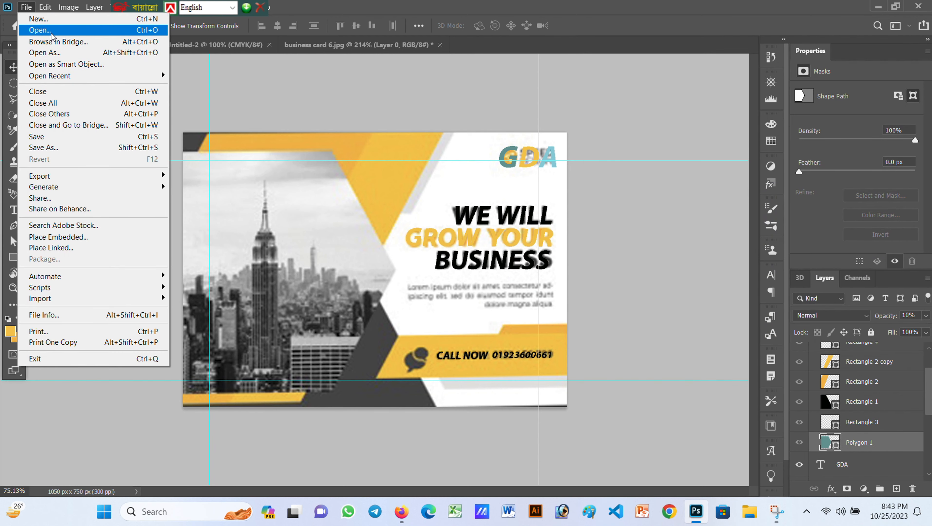
pyautogui.click(37, 28)
pyautogui.scroll(5, 486, 258)
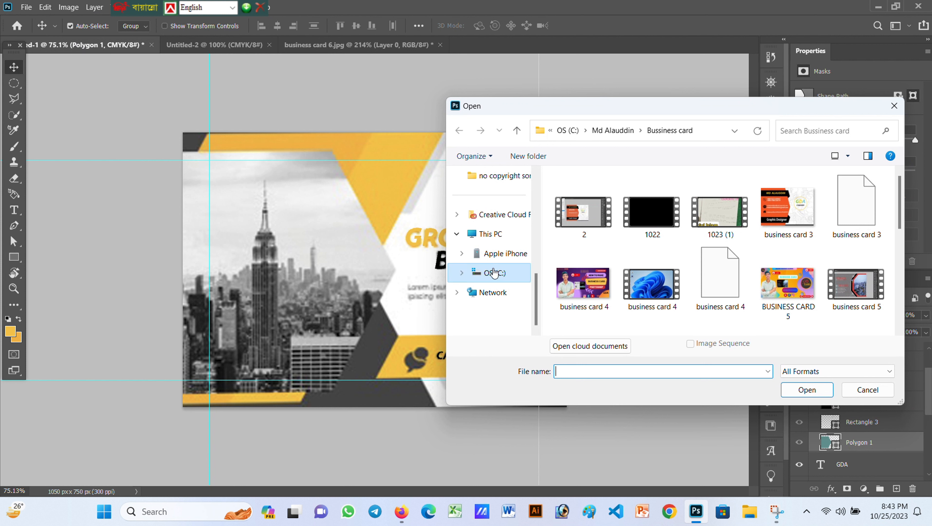
pyautogui.scroll(-10, 495, 314)
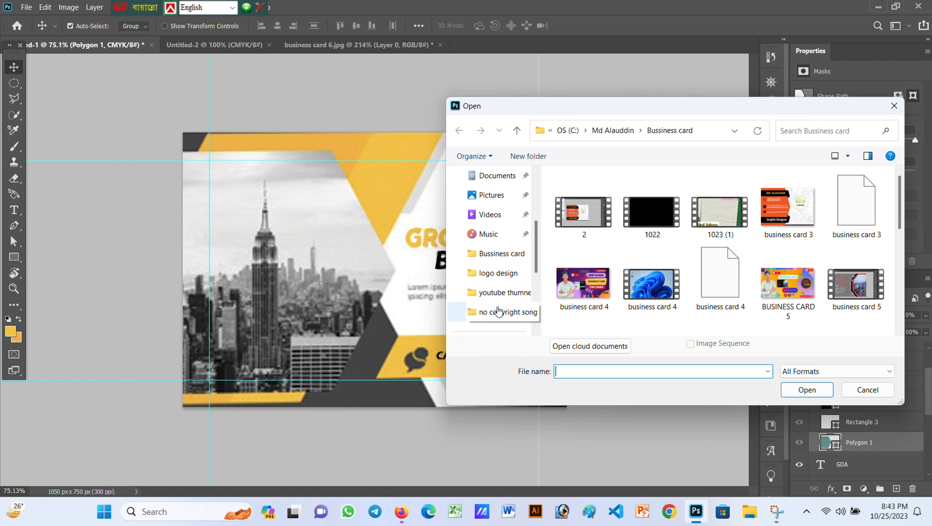
pyautogui.click(495, 279)
pyautogui.click(494, 291)
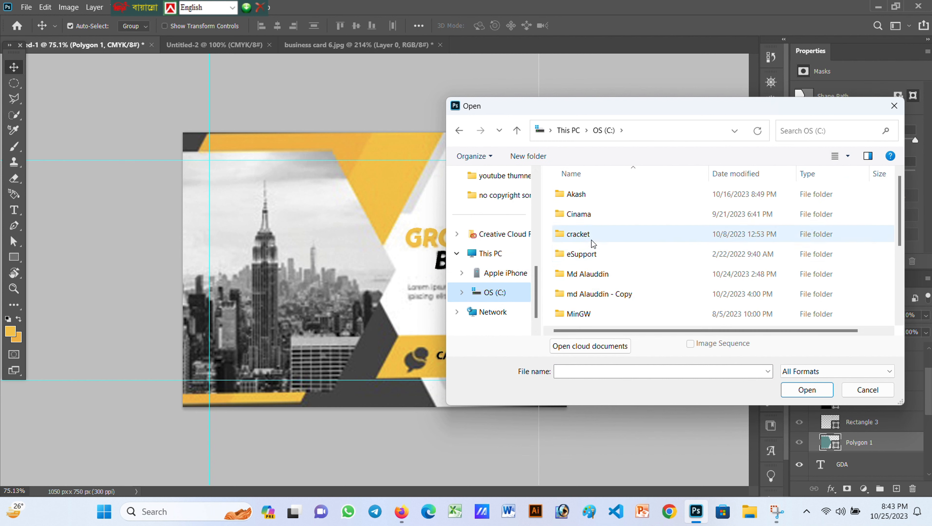
pyautogui.scroll(-1, 592, 240)
pyautogui.doubleClick(595, 221)
pyautogui.scroll(-5, 645, 250)
pyautogui.scroll(-3, 645, 249)
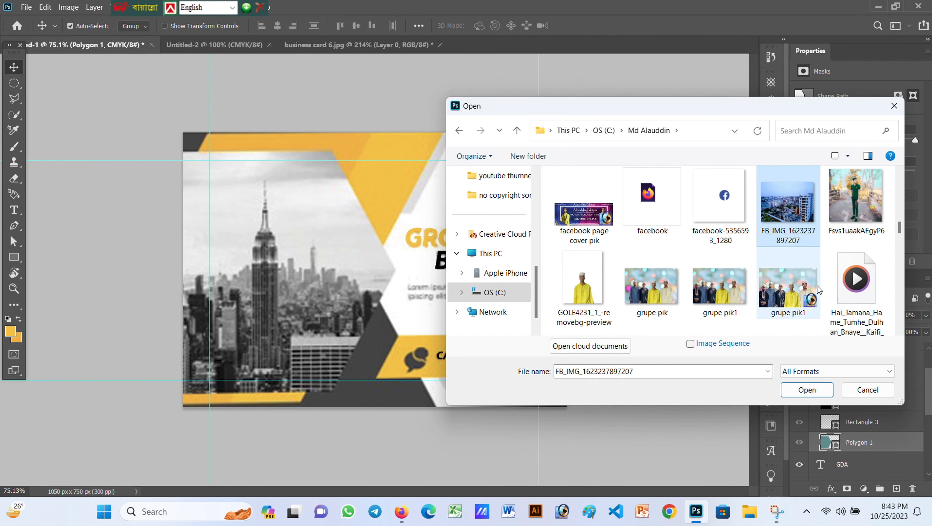
# Open the FB_IMG city photo, copy it entirely and paste it into the card
pyautogui.doubleClick(814, 285)
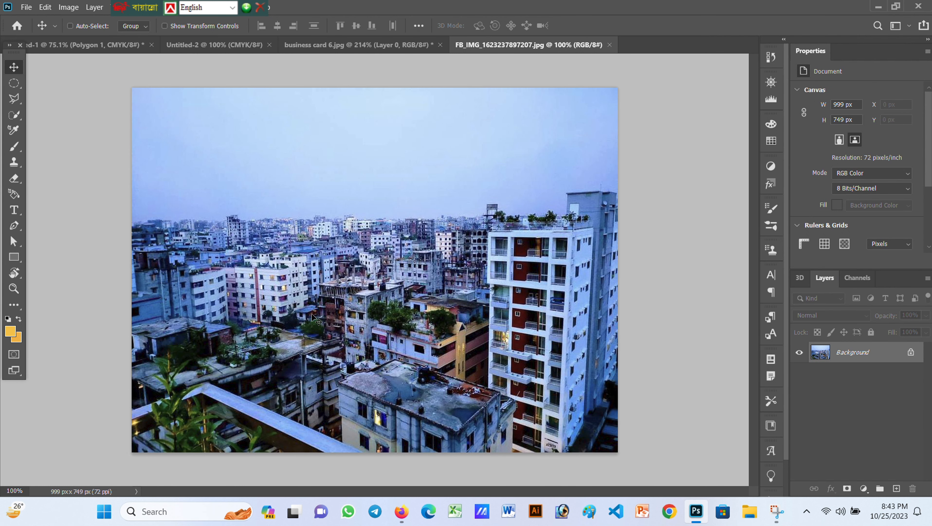
pyautogui.click(113, 45)
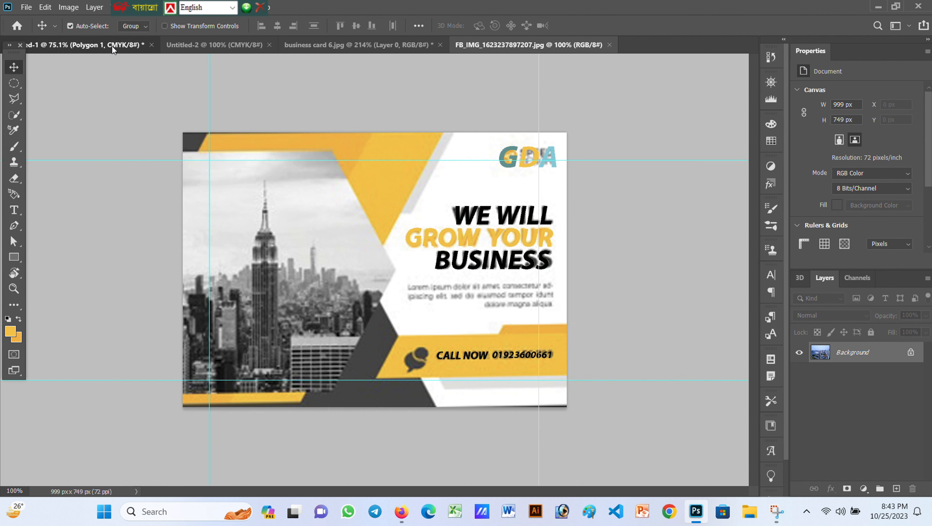
pyautogui.click(483, 312)
pyautogui.click(478, 59)
pyautogui.click(465, 45)
pyautogui.hotkey('ctrl', 'a')
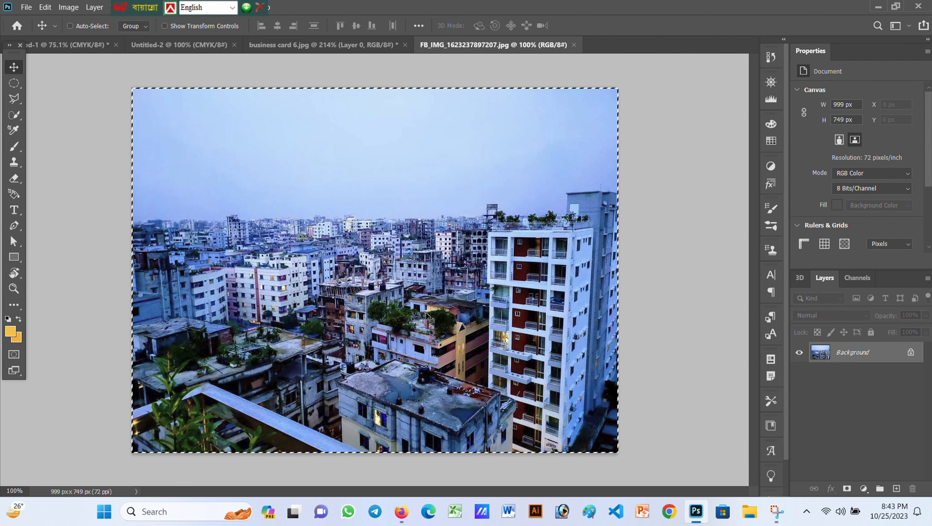
pyautogui.click(103, 44)
pyautogui.hotkey('ctrl', 'v')
# Reorder Layer 3 in the stack and scale the photo to 78.54% over the left side
pyautogui.hotkey('ctrl', 't')
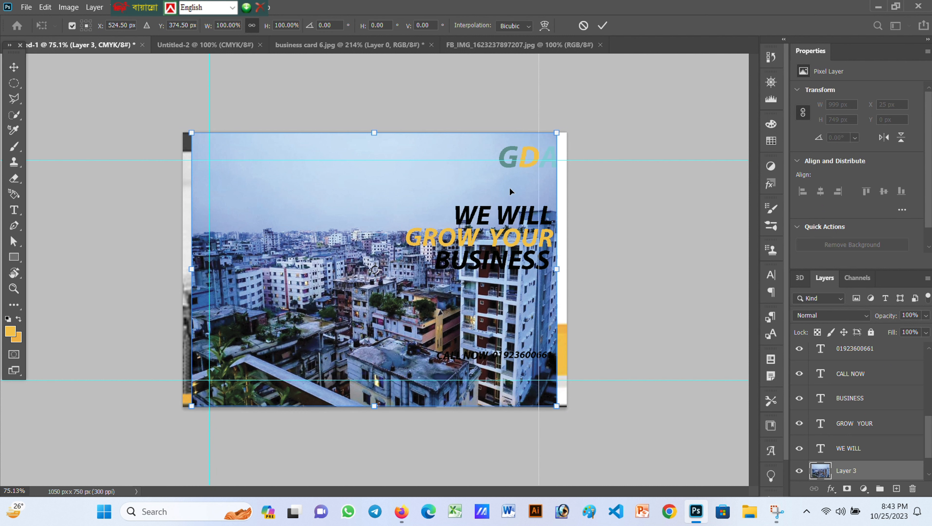
pyautogui.scroll(-3, 856, 426)
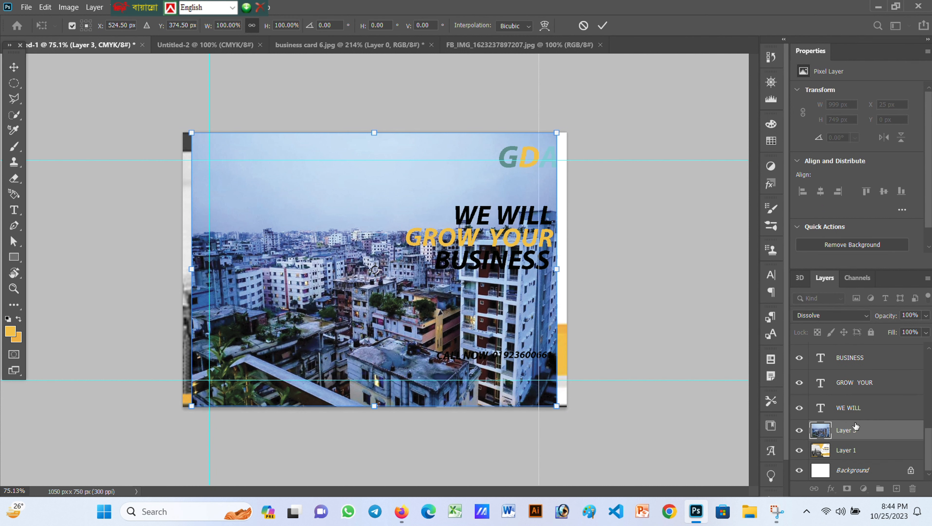
pyautogui.moveTo(856, 426); pyautogui.dragTo(854, 451)
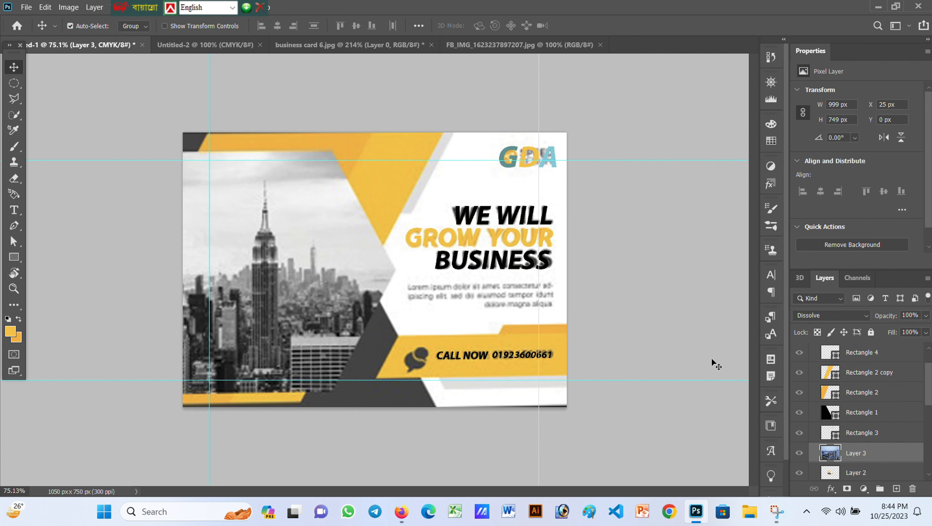
pyautogui.scroll(-3, 850, 408)
pyautogui.moveTo(850, 407); pyautogui.dragTo(836, 372)
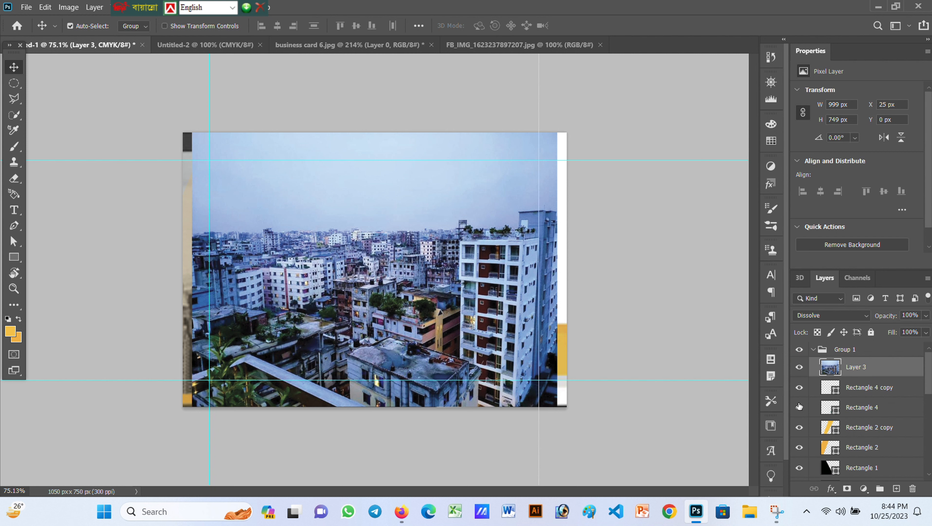
pyautogui.hotkey('ctrl', 't')
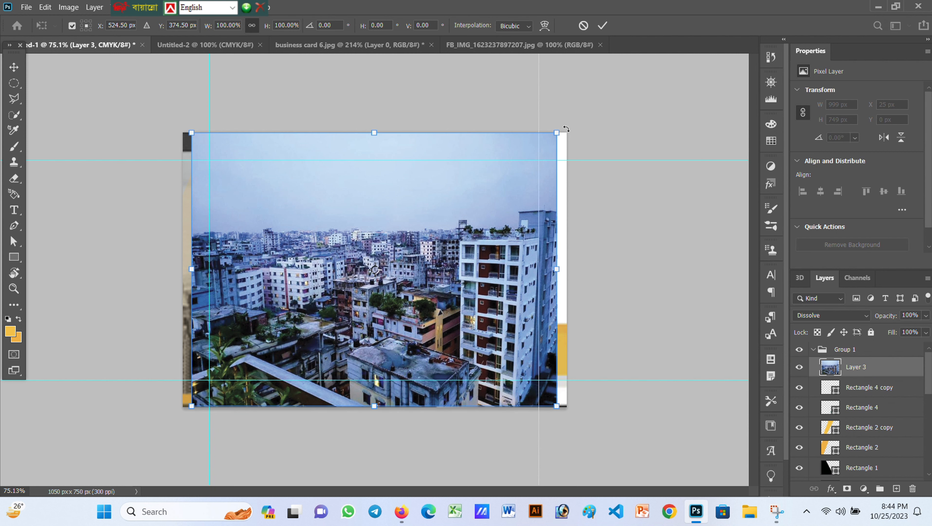
pyautogui.moveTo(545, 136); pyautogui.dragTo(478, 191)
pyautogui.moveTo(390, 284); pyautogui.dragTo(340, 231)
pyautogui.scroll(-3, 853, 410)
pyautogui.moveTo(852, 406); pyautogui.dragTo(856, 385)
# Clip the city photo into Polygon 1 and set Polygon 1, Rectangle 4 copy and Rectangle 4 to 100% opacity
pyautogui.rightClick(859, 383)
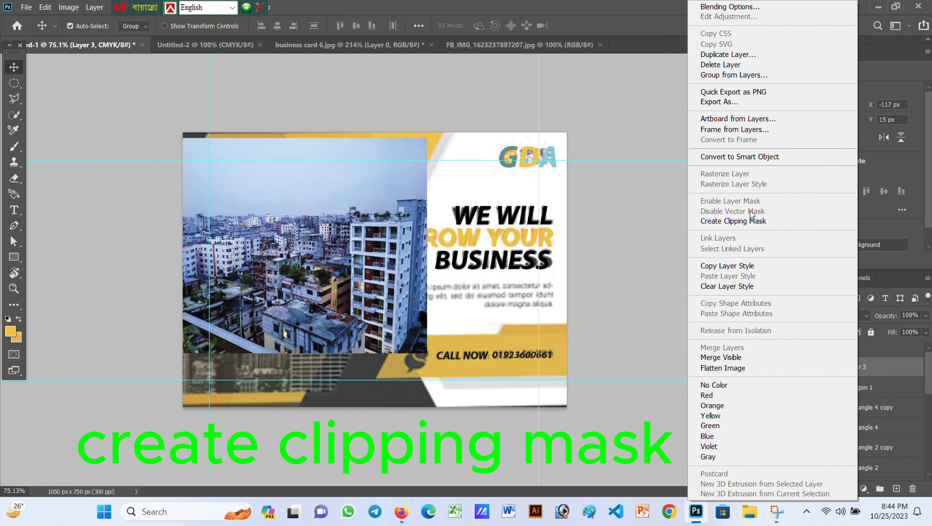
pyautogui.click(751, 220)
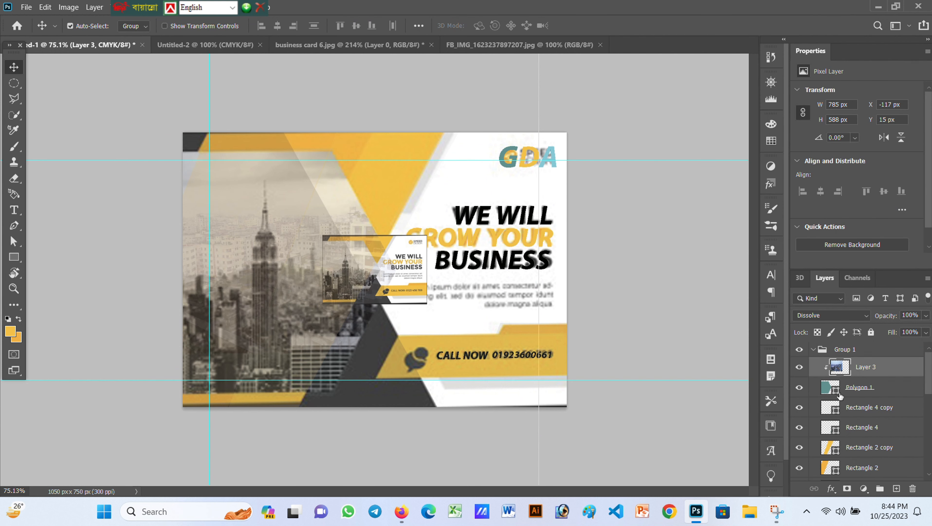
pyautogui.click(876, 395)
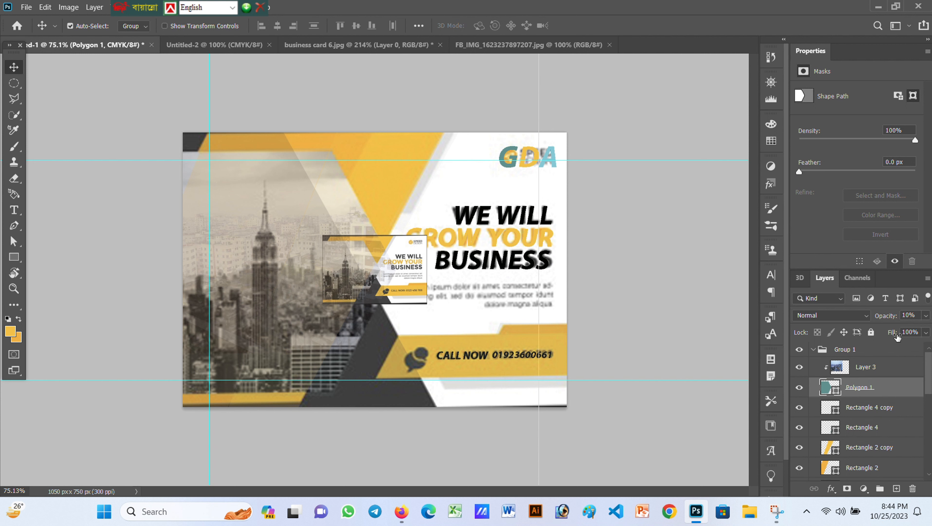
pyautogui.write('0')
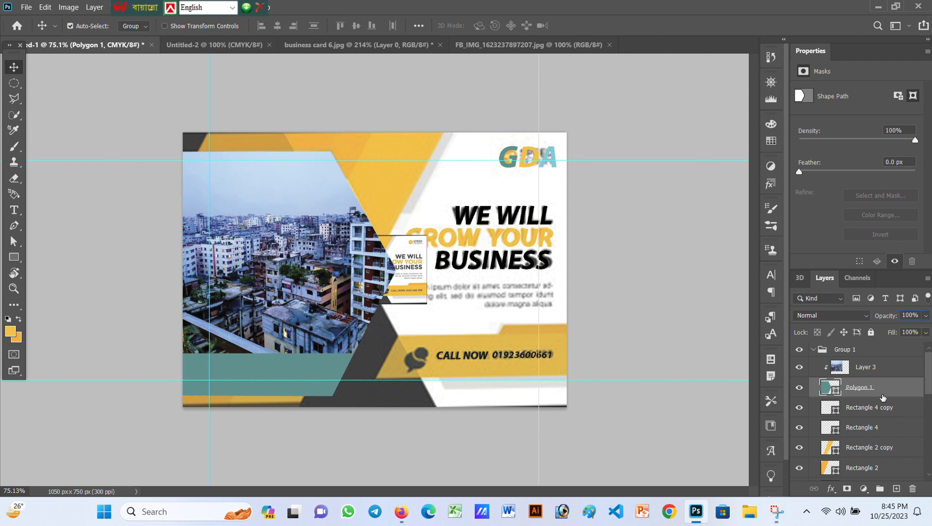
pyautogui.click(884, 401)
pyautogui.click(907, 316)
pyautogui.write('0')
pyautogui.click(887, 430)
pyautogui.press('0')
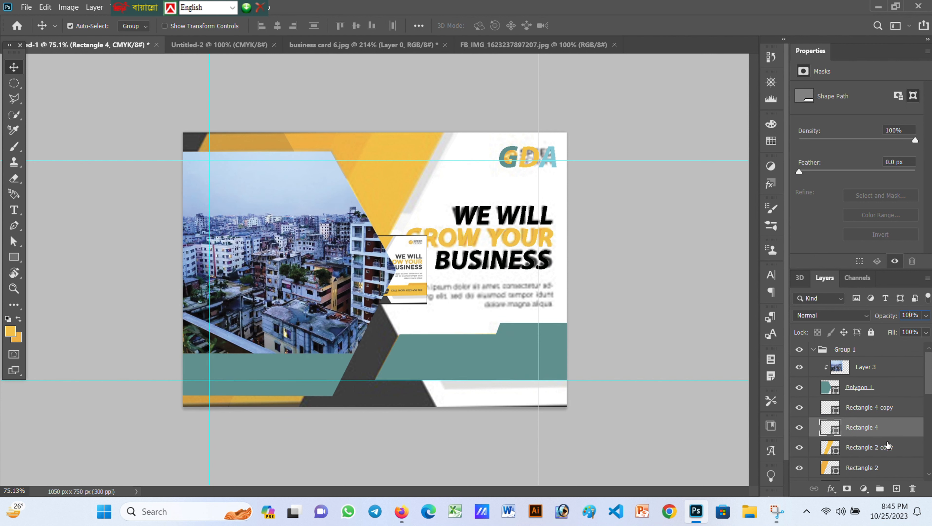
# Set Rectangle 2 copy, Rectangle 2, Rectangle 1 and Rectangle 3 to 100% opacity
pyautogui.scroll(-1, 887, 430)
pyautogui.click(866, 434)
pyautogui.write('0')
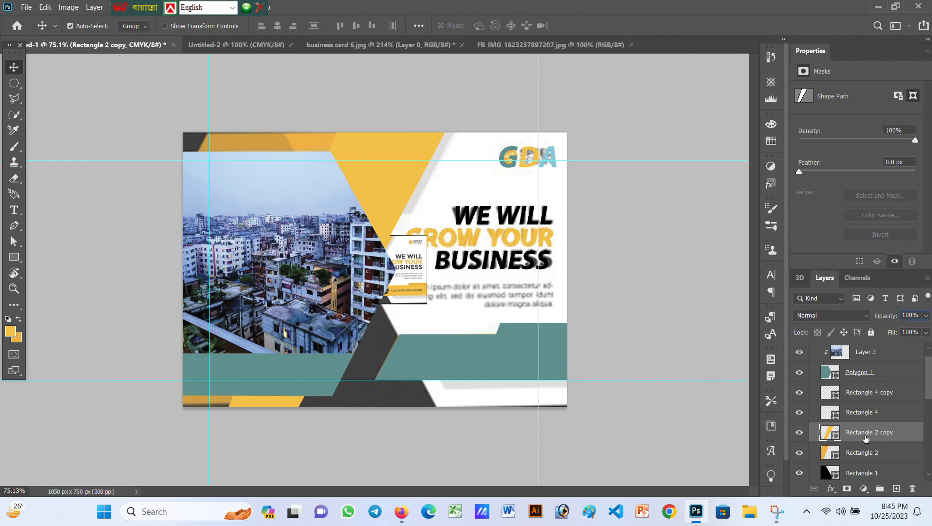
pyautogui.click(865, 453)
pyautogui.click(909, 315)
pyautogui.write('0')
pyautogui.scroll(-2, 881, 442)
pyautogui.click(882, 443)
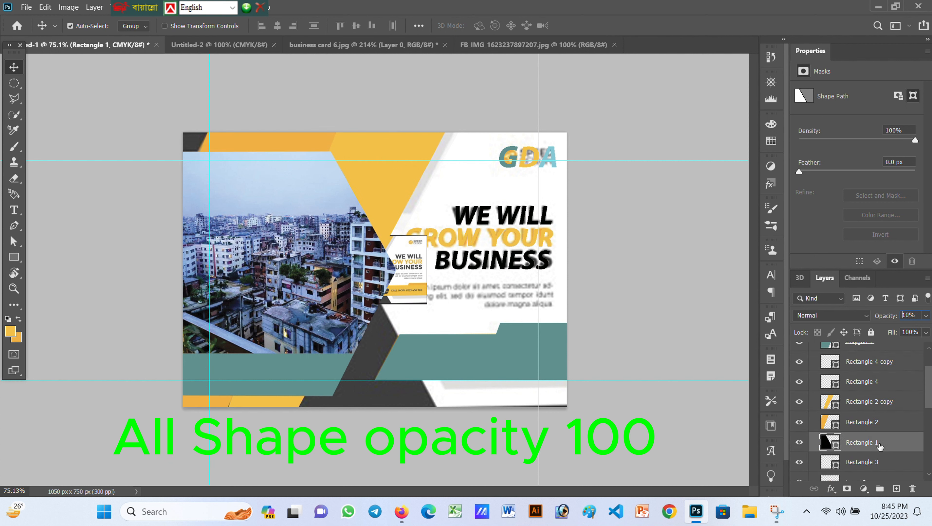
pyautogui.press('0')
pyautogui.scroll(-1, 881, 444)
pyautogui.click(879, 447)
pyautogui.write('0')
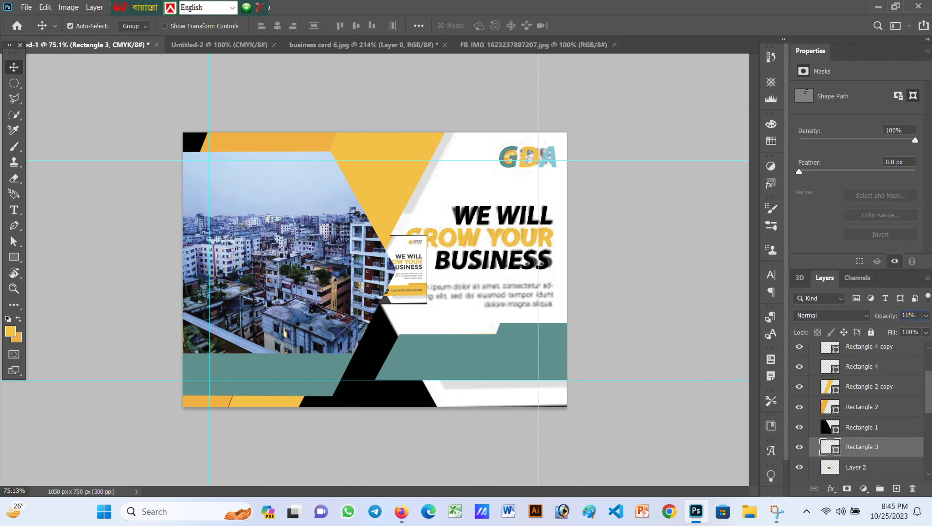
# Delete the small reference card image layer
pyautogui.click(878, 468)
pyautogui.scroll(-1, 874, 464)
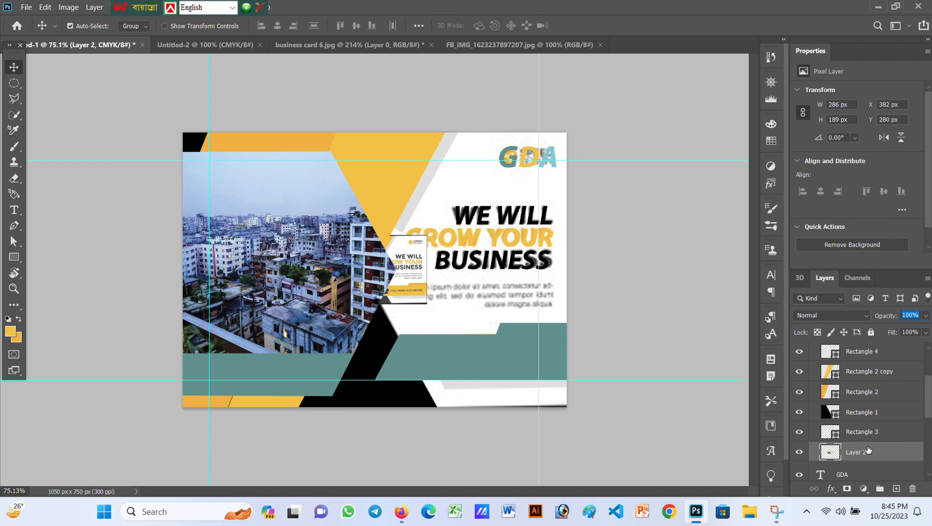
pyautogui.click(796, 456)
pyautogui.click(796, 455)
pyautogui.click(797, 455)
pyautogui.click(796, 455)
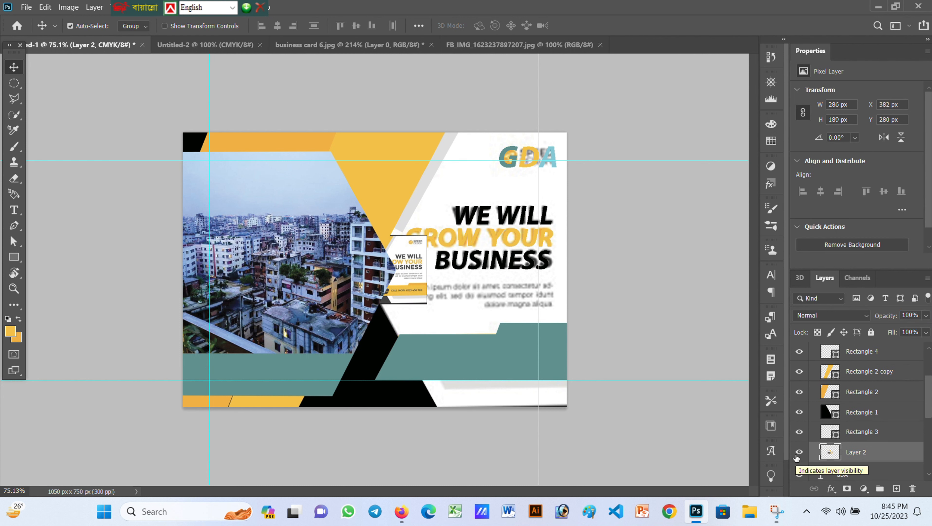
pyautogui.press('Delete')
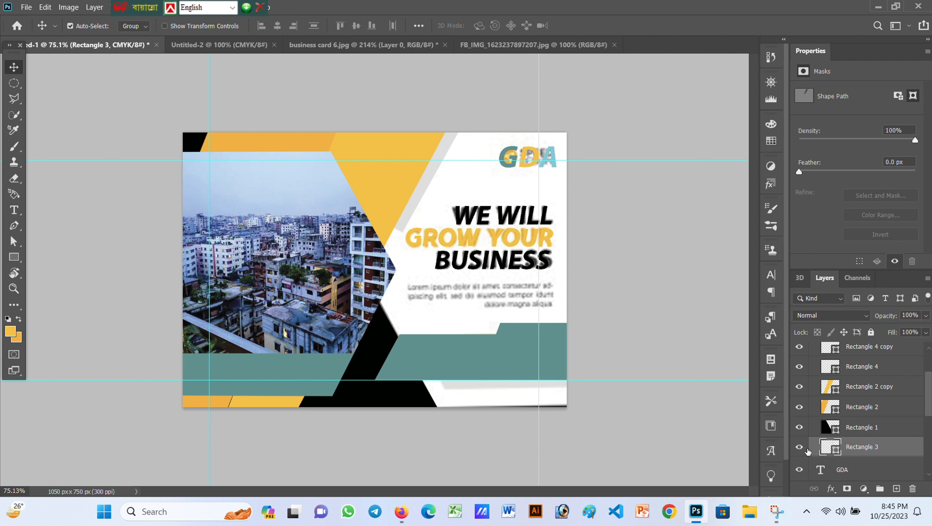
# Identify the grey stripe layer and bring it to full opacity
pyautogui.click(798, 449)
pyautogui.click(798, 449)
pyautogui.hotkey('shift', 'Up')
pyautogui.press('0')
pyautogui.press('0')
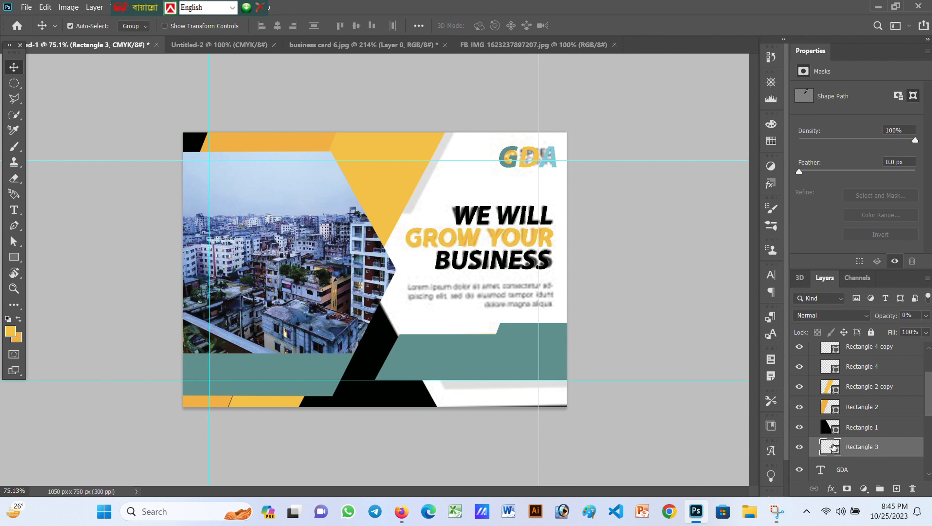
pyautogui.hotkey('ctrl', 'z')
# Move the grey stripe up-right and skew its lower corners into a slant along the yellow panel
pyautogui.hotkey('ctrl', 't')
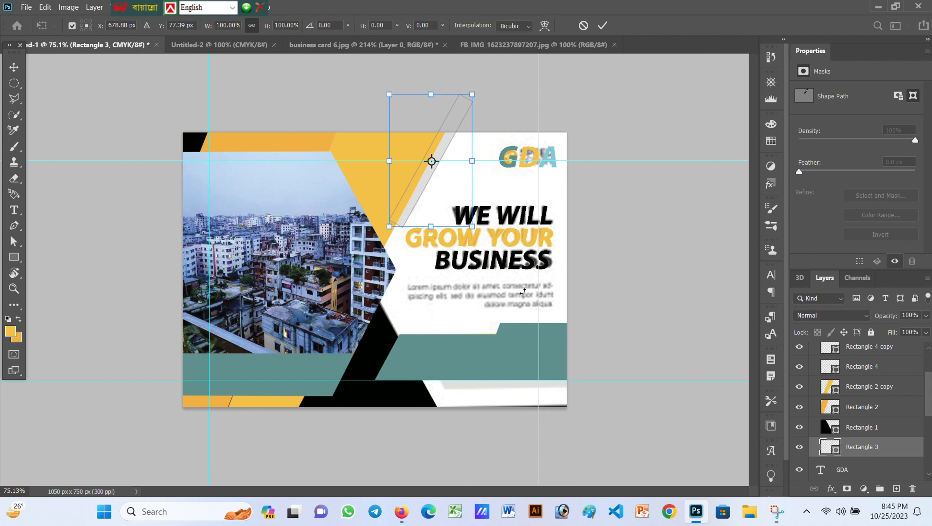
pyautogui.moveTo(447, 203)
pyautogui.mouseDown()
pyautogui.moveTo(449, 177)
pyautogui.moveTo(454, 189)
pyautogui.mouseUp()
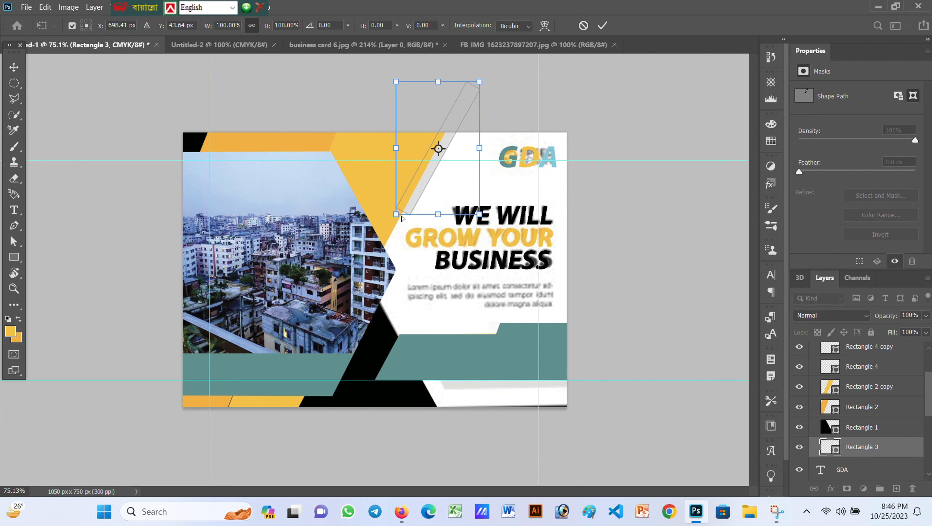
pyautogui.moveTo(395, 214); pyautogui.dragTo(396, 212)
pyautogui.moveTo(392, 148); pyautogui.dragTo(397, 148)
pyautogui.hotkey('ctrl', 'z')
pyautogui.moveTo(396, 214); pyautogui.dragTo(444, 220)
pyautogui.moveTo(480, 222); pyautogui.dragTo(469, 192)
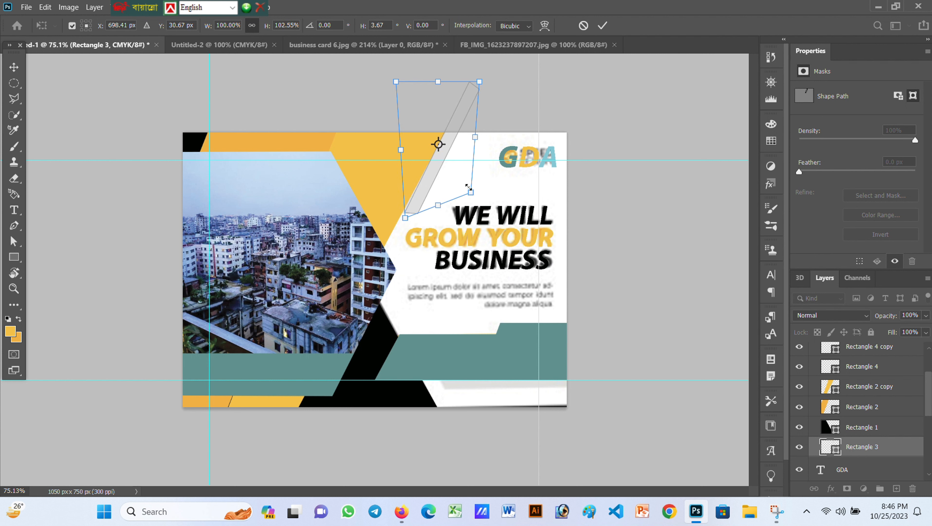
pyautogui.click(602, 25)
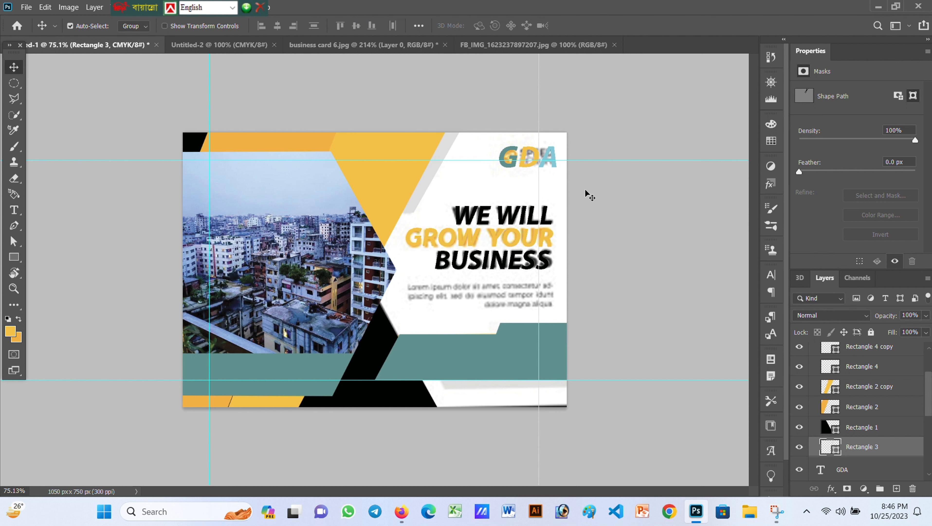
# Pick the upper yellow band (Rectangle 2 copy) in the card group and apply a free transform
pyautogui.click(273, 396)
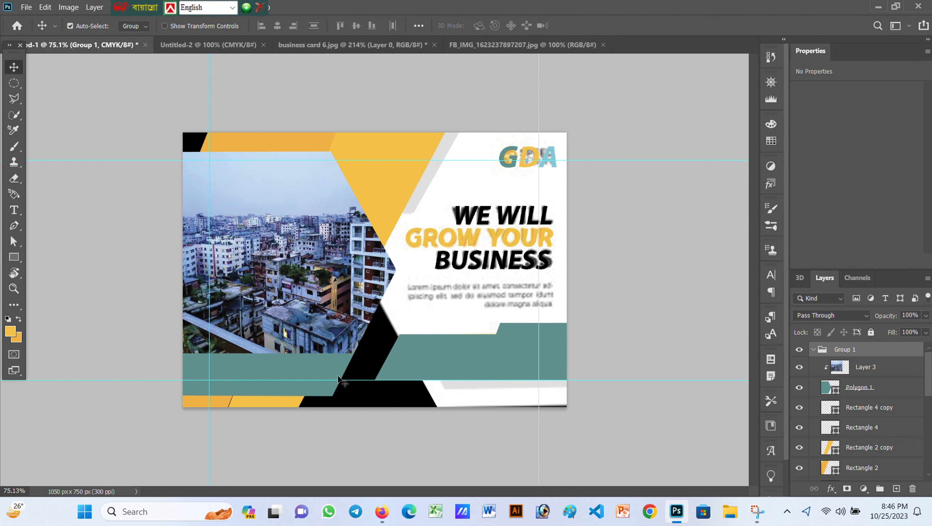
pyautogui.hotkey('ctrl', 't')
pyautogui.click(869, 407)
pyautogui.click(855, 446)
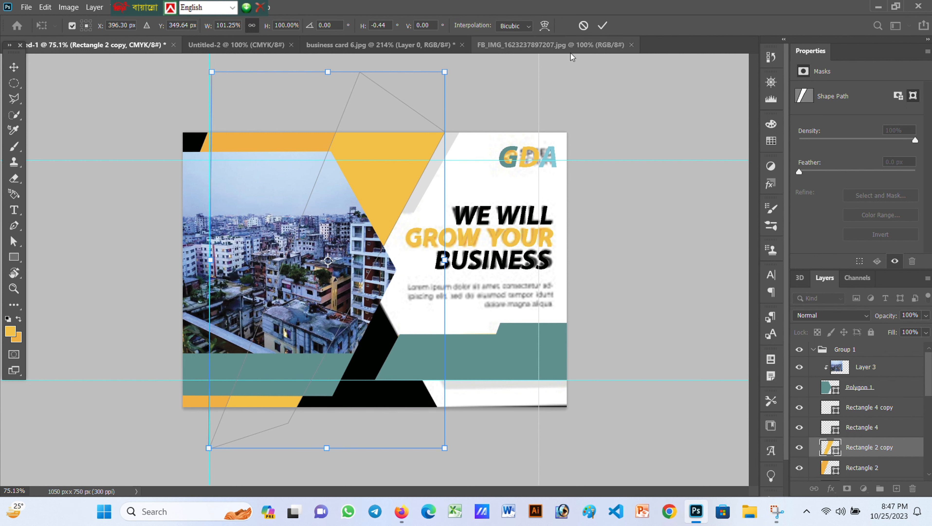
pyautogui.click(602, 25)
pyautogui.scroll(-5, 858, 434)
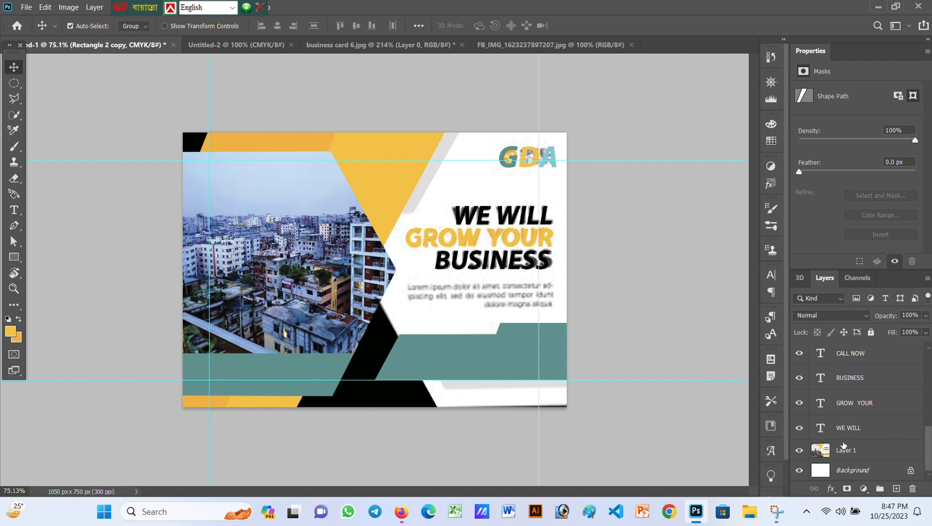
# After checking the reference card, shrink both yellow bands from their lower-left corner
pyautogui.click(369, 44)
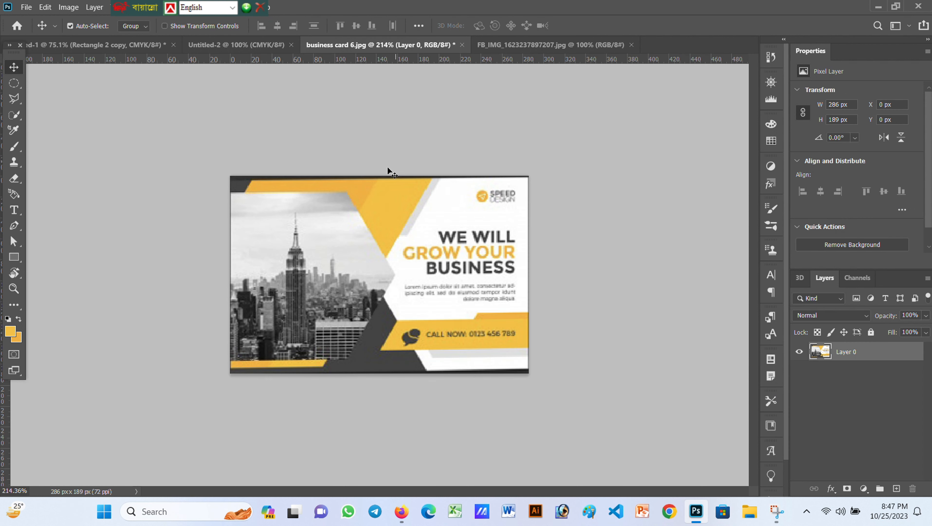
pyautogui.click(122, 45)
pyautogui.click(277, 399)
pyautogui.scroll(-1, 880, 430)
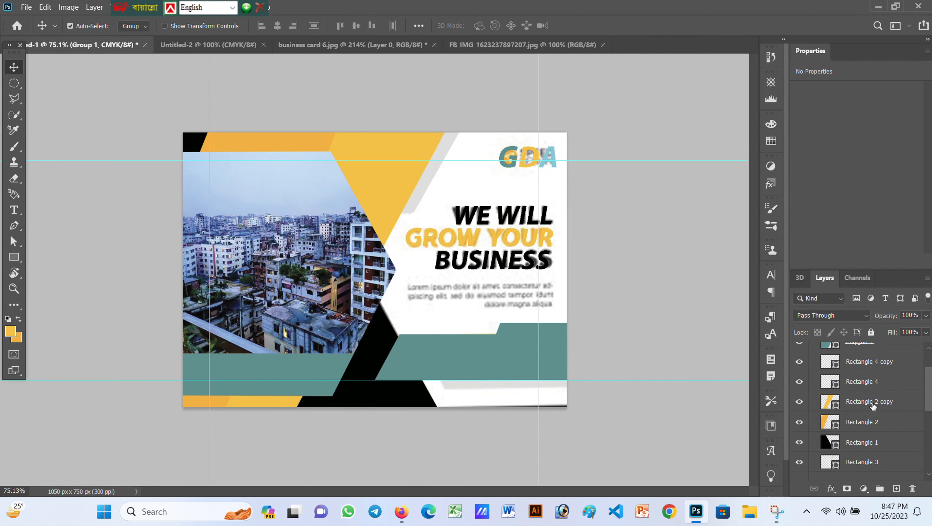
pyautogui.click(873, 405)
pyautogui.keyDown('shift'); pyautogui.click(873, 426); pyautogui.keyUp('shift')
pyautogui.hotkey('ctrl', 't')
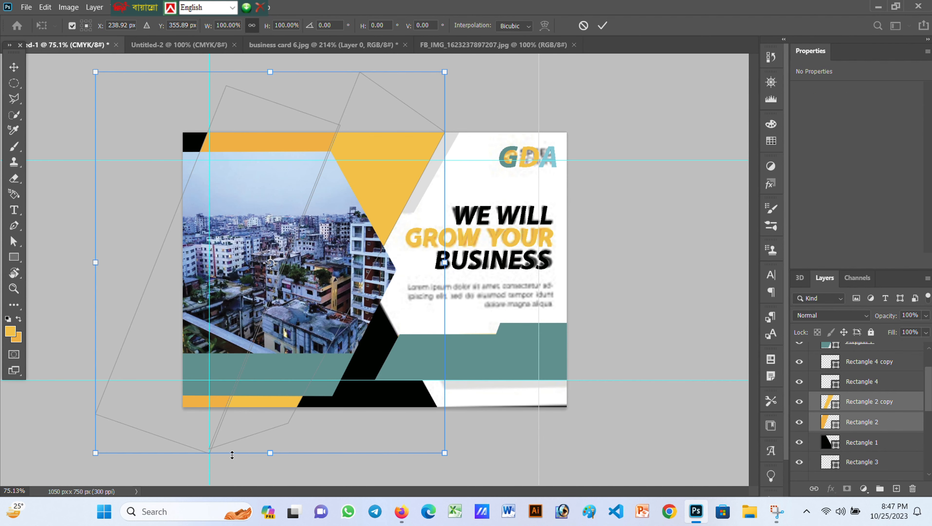
pyautogui.moveTo(270, 452)
pyautogui.mouseDown()
pyautogui.moveTo(271, 423)
pyautogui.moveTo(270, 452)
pyautogui.mouseUp()
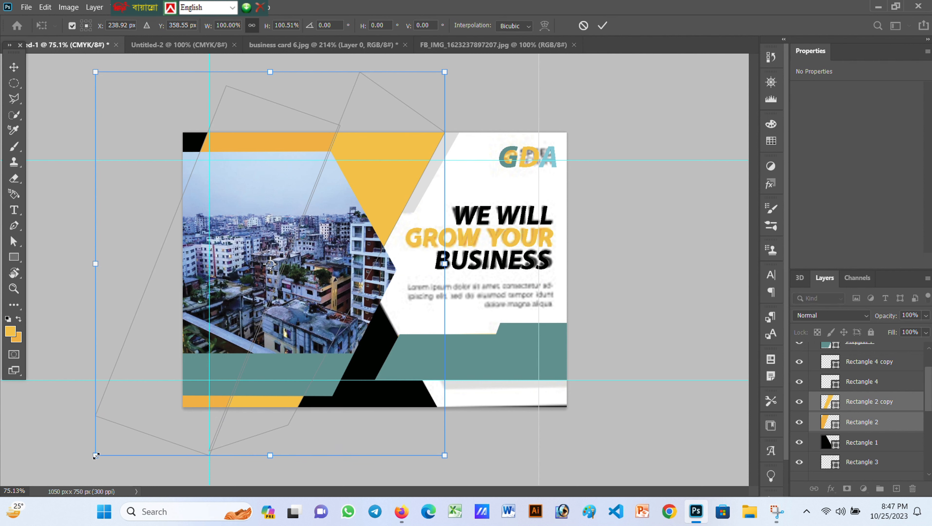
pyautogui.moveTo(95, 453); pyautogui.dragTo(138, 448)
pyautogui.press('Return')
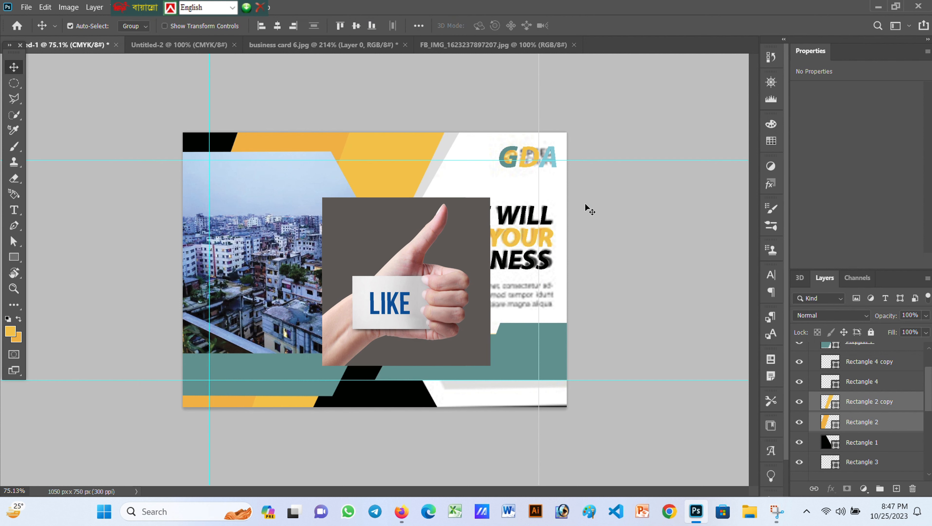
# Nudge both yellow bands up and to the right with the arrow keys
pyautogui.hotkey('ctrl', 't')
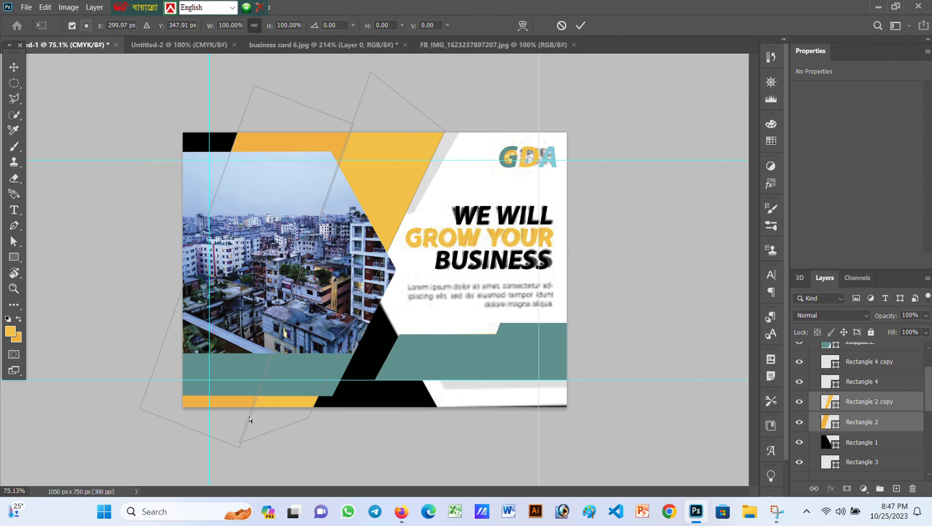
pyautogui.press('Up')
pyautogui.press('Up')
pyautogui.press('Up')
pyautogui.press('Up')
pyautogui.press('Up')
pyautogui.press('Up')
pyautogui.press('Up')
pyautogui.press('Up')
pyautogui.press('Up')
pyautogui.press('Up')
pyautogui.press('Up')
pyautogui.press('Up')
pyautogui.press('Up')
pyautogui.press('Up')
pyautogui.press('Up')
pyautogui.press('Up')
pyautogui.press('Up')
pyautogui.press('Up')
pyautogui.press('Up')
pyautogui.press('Up')
pyautogui.press('Right')
pyautogui.press('Right')
pyautogui.press('Right')
pyautogui.press('Right')
pyautogui.press('Right')
pyautogui.press('Right')
pyautogui.press('Right')
pyautogui.press('Right')
pyautogui.press('Right')
pyautogui.press('Right')
pyautogui.press('Right')
pyautogui.press('Right')
pyautogui.press('Right')
pyautogui.press('Right')
pyautogui.press('Right')
pyautogui.press('Right')
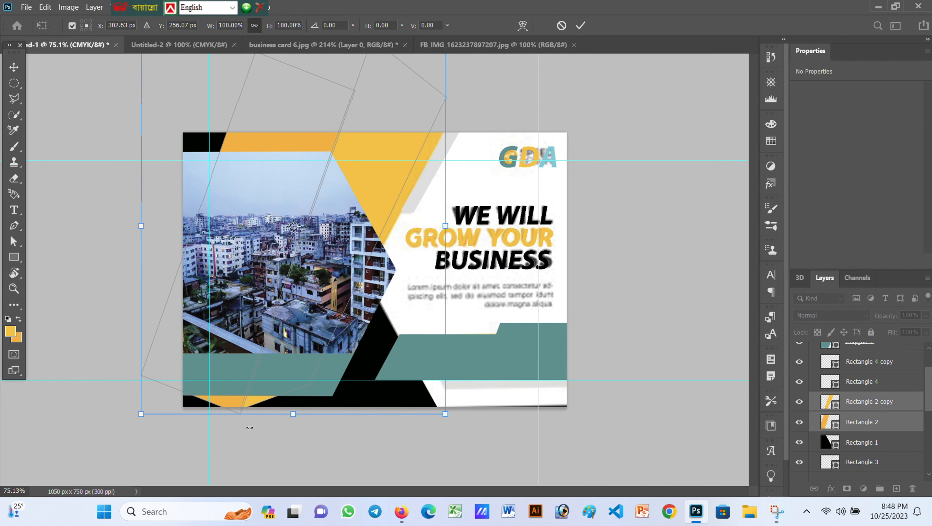
pyautogui.press('Right')
pyautogui.press('Right')
pyautogui.press('Up')
pyautogui.press('Up')
pyautogui.press('Up')
pyautogui.press('Up')
pyautogui.press('Up')
pyautogui.press('Up')
pyautogui.press('Up')
pyautogui.press('Up')
pyautogui.press('Up')
pyautogui.press('Up')
pyautogui.press('Up')
pyautogui.press('Up')
pyautogui.press('Up')
pyautogui.press('Up')
pyautogui.press('Up')
pyautogui.press('Up')
pyautogui.press('Up')
pyautogui.press('Up')
pyautogui.press('Up')
pyautogui.press('Up')
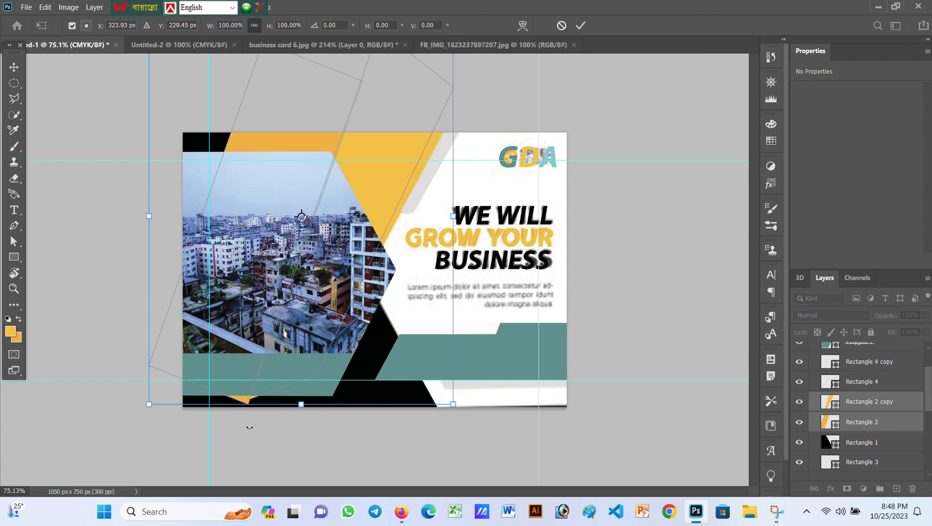
pyautogui.click(869, 409)
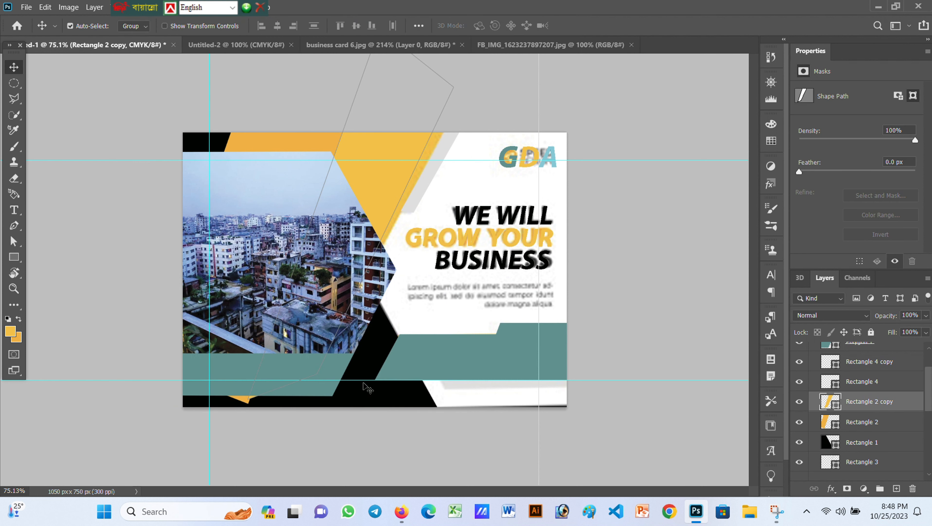
# Drag the yellow shapes' corner points down to the card's bottom edge with Direct Selection
pyautogui.press('a')
pyautogui.moveTo(317, 374); pyautogui.dragTo(323, 402)
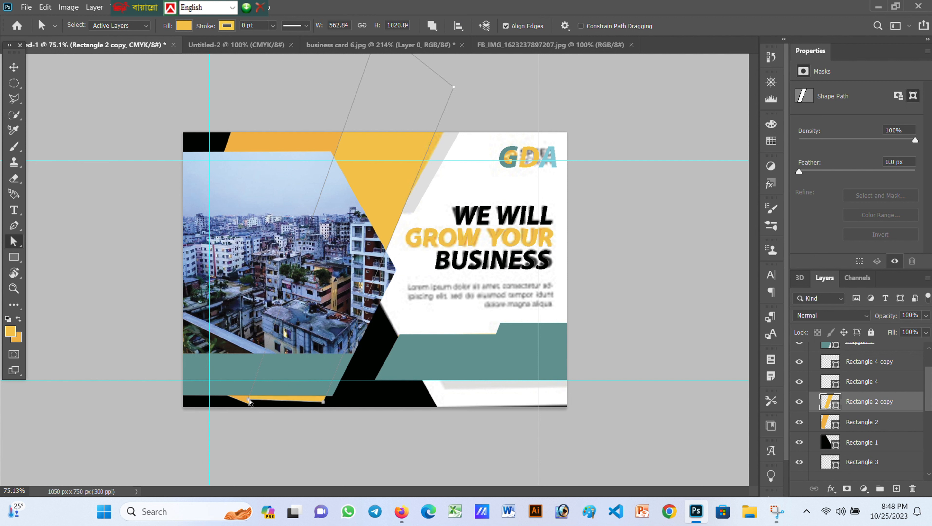
pyautogui.click(902, 424)
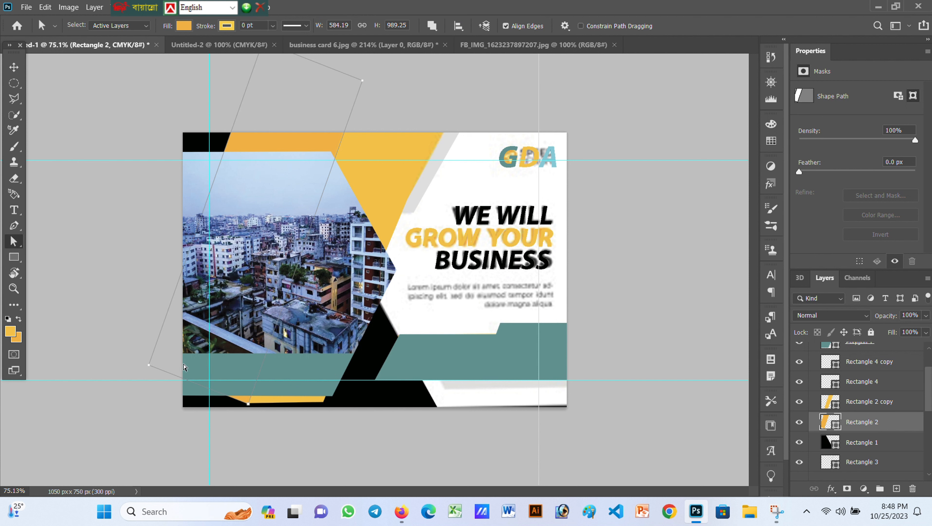
pyautogui.moveTo(154, 369); pyautogui.dragTo(151, 409)
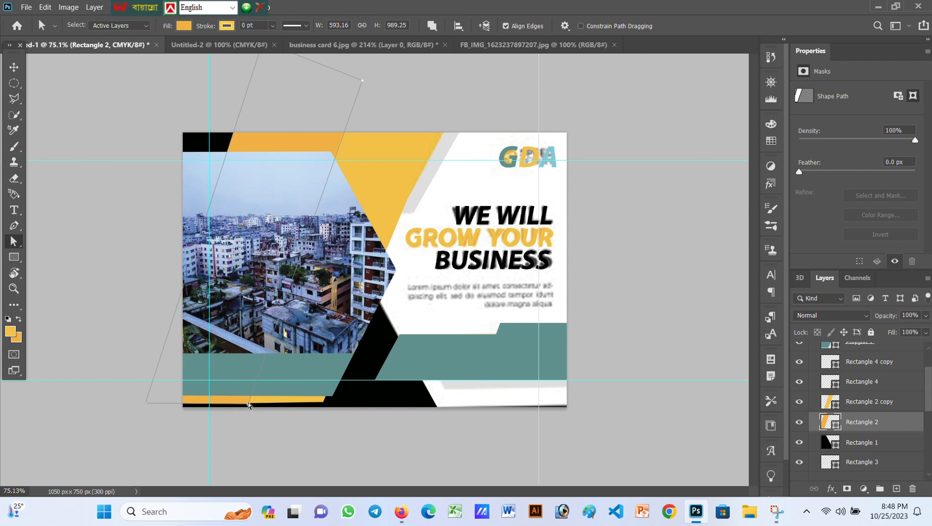
pyautogui.click(140, 405)
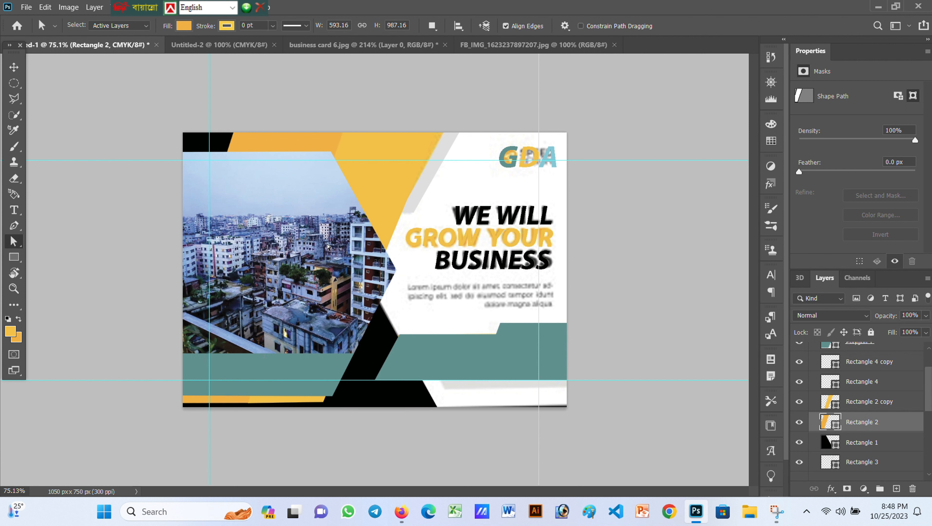
# Switch to the Move tool and select the city photo's Layer 3 in Group 1
pyautogui.press('v')
pyautogui.click(308, 297)
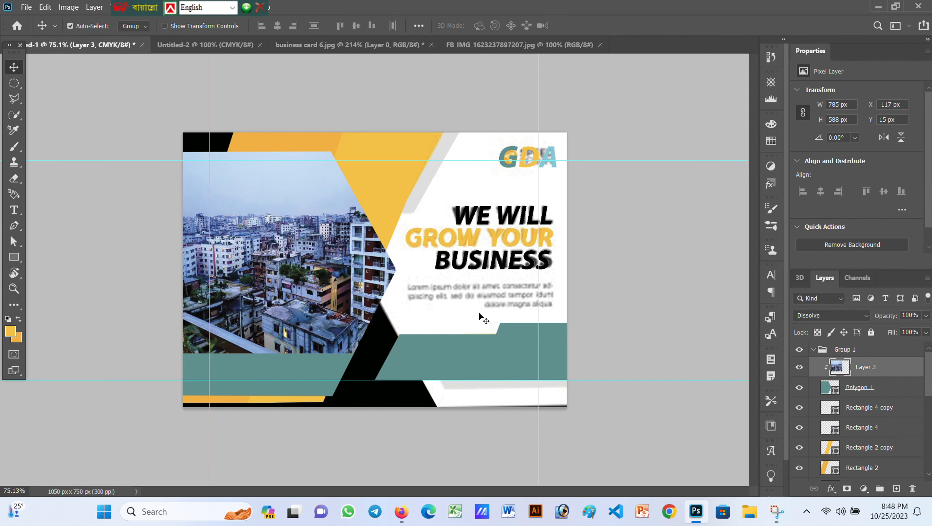
# Enlarge the city photo in Layer 3 and shift it left within its frame
pyautogui.hotkey('ctrl', 't')
pyautogui.moveTo(284, 354); pyautogui.dragTo(331, 410)
pyautogui.moveTo(156, 348); pyautogui.dragTo(58, 353)
pyautogui.click(603, 25)
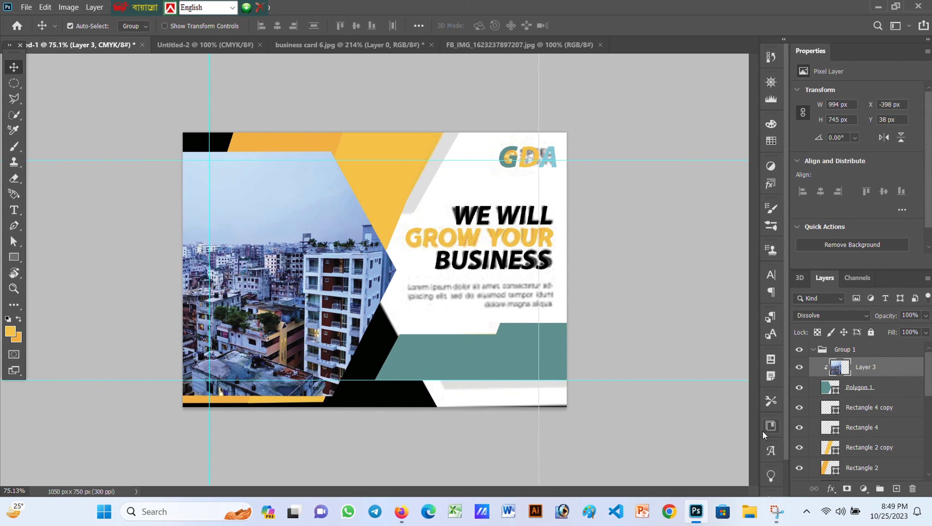
# Toggle the reference layer on and off to compare the card against it
pyautogui.scroll(-3, 857, 423)
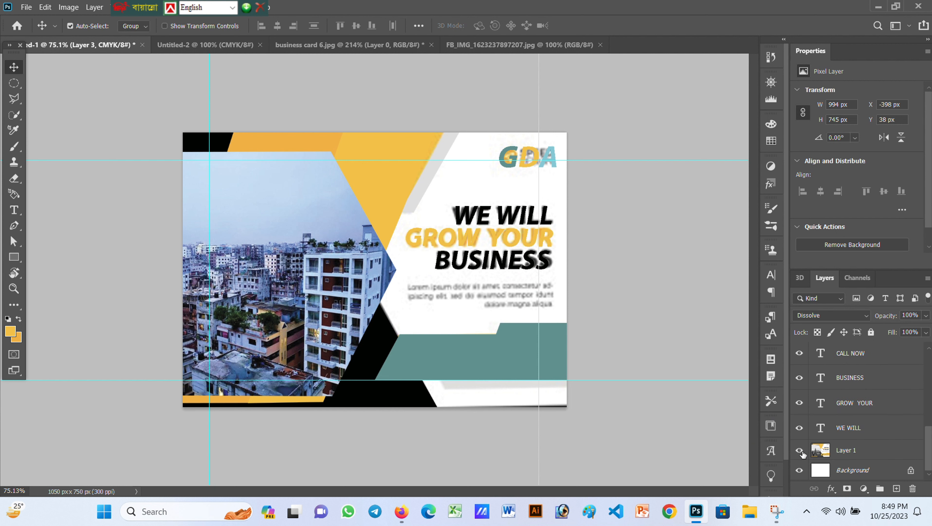
pyautogui.click(799, 450)
pyautogui.click(799, 450)
pyautogui.click(798, 449)
pyautogui.click(799, 450)
pyautogui.click(799, 451)
pyautogui.click(798, 451)
pyautogui.click(798, 451)
pyautogui.scroll(1, 840, 442)
pyautogui.scroll(-3, 840, 443)
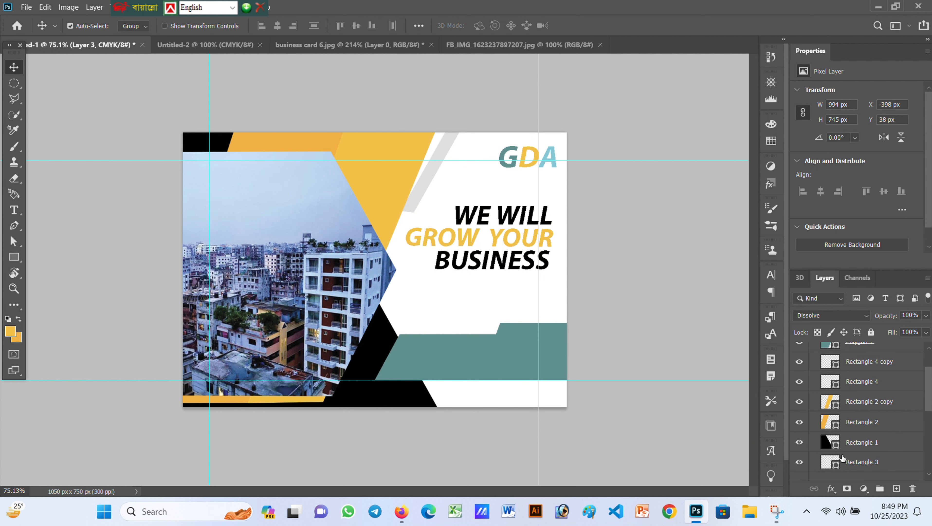
# Rotate the grey stripe Rectangle 3 slightly counterclockwise
pyautogui.click(861, 461)
pyautogui.hotkey('ctrl', 't')
pyautogui.moveTo(488, 137); pyautogui.dragTo(501, 67)
pyautogui.click(602, 25)
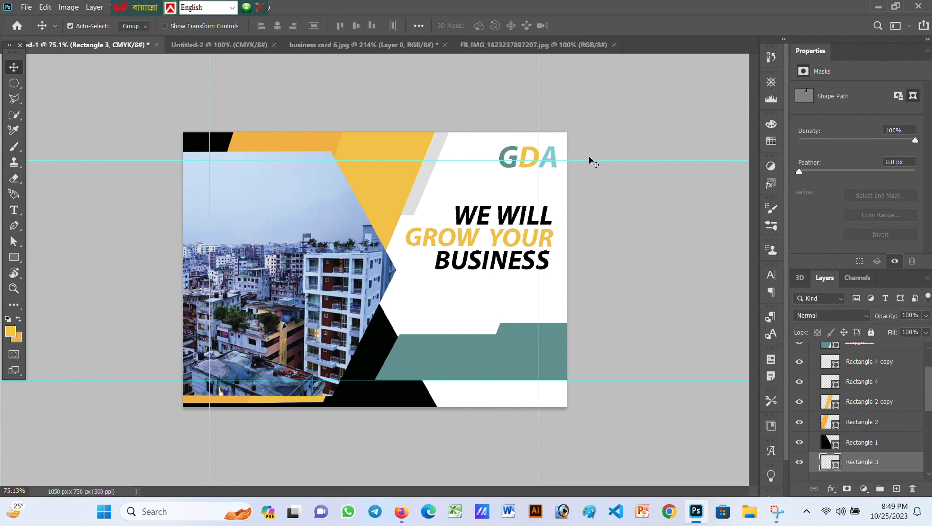
pyautogui.click(450, 148)
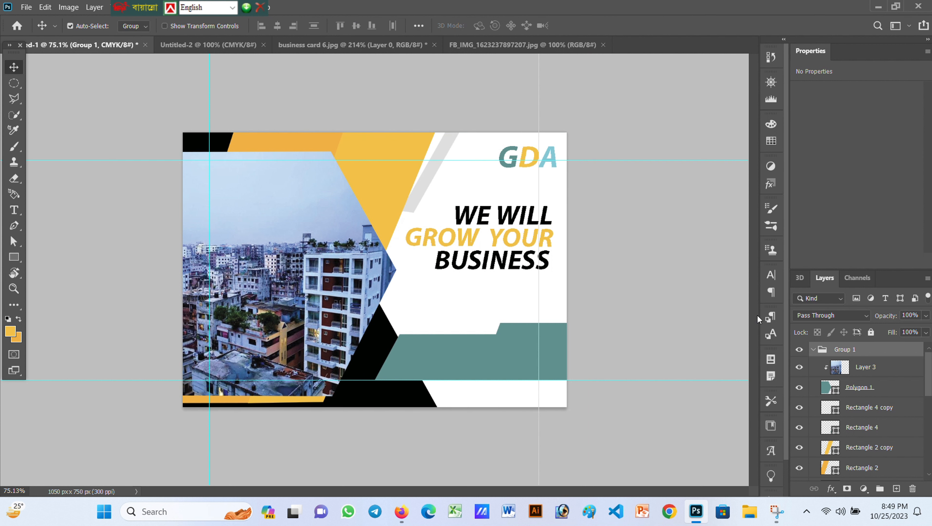
# Re-angle the grey stripe a little further, to about -8.9°
pyautogui.scroll(-3, 847, 423)
pyautogui.click(842, 433)
pyautogui.hotkey('ctrl', 't')
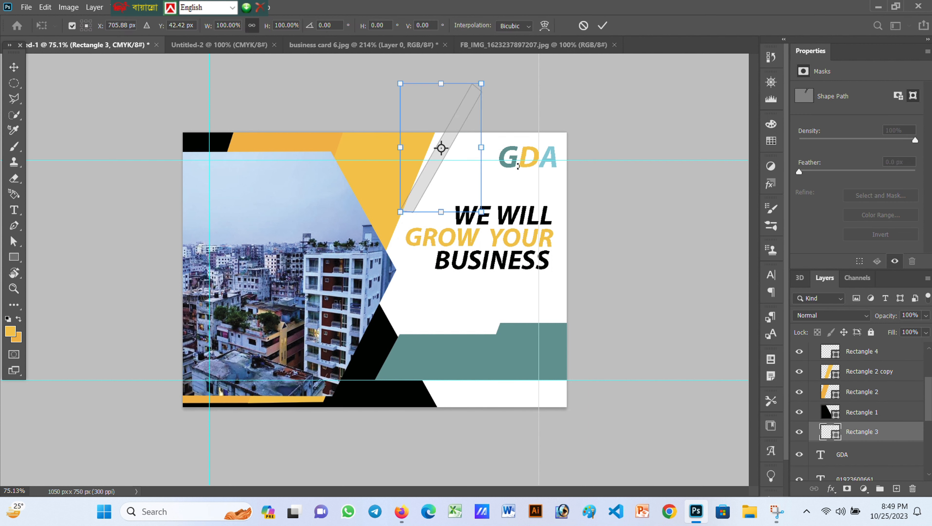
pyautogui.moveTo(490, 79)
pyautogui.mouseDown()
pyautogui.moveTo(503, 77)
pyautogui.moveTo(485, 71)
pyautogui.moveTo(508, 79)
pyautogui.mouseUp()
pyautogui.press('Return')
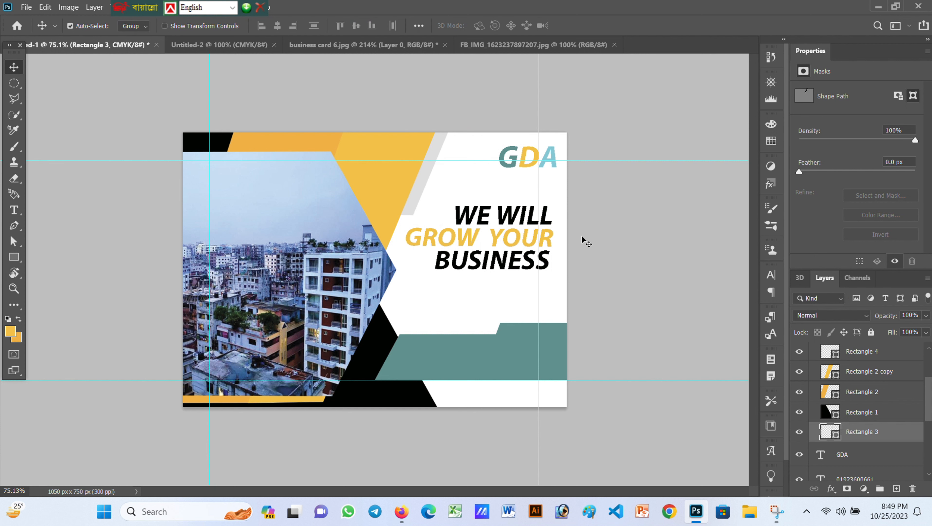
pyautogui.scroll(-3, 829, 433)
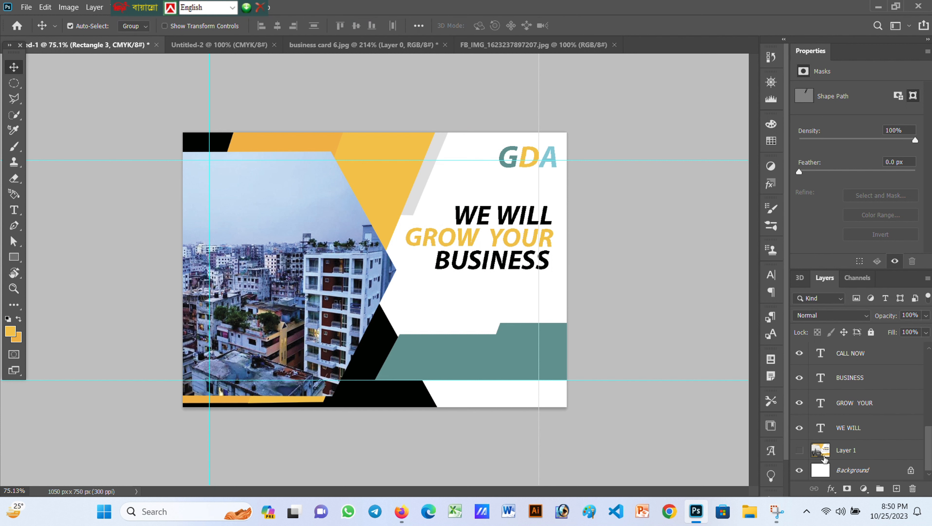
# Show the reference layer again and set the background colour to white
pyautogui.click(799, 450)
pyautogui.click(16, 337)
pyautogui.click(452, 186)
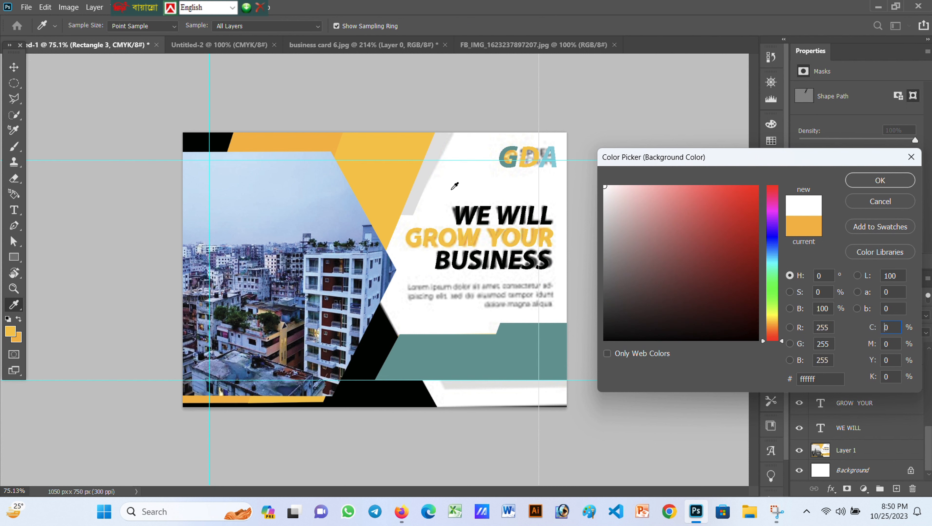
pyautogui.click(872, 182)
# Convert the locked Background into Layer 0 and hide the reference Layer 1
pyautogui.doubleClick(856, 469)
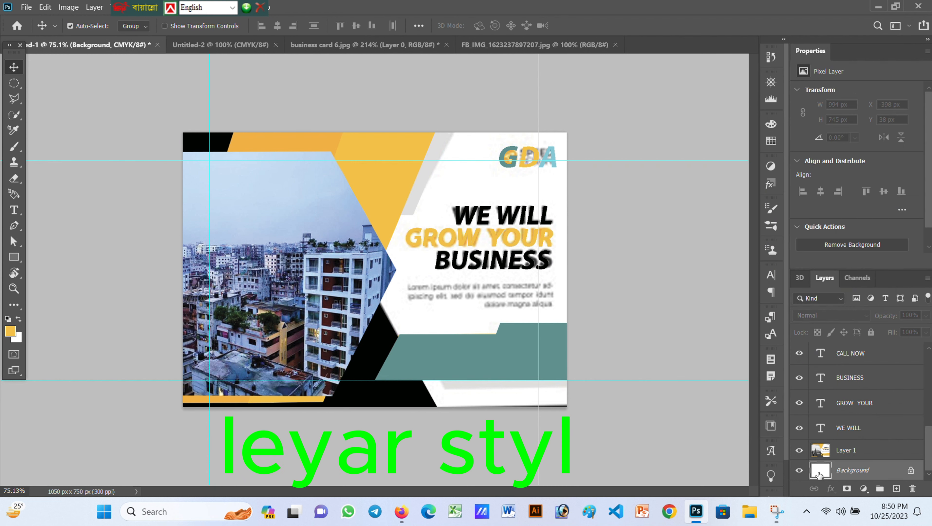
pyautogui.click(559, 146)
pyautogui.doubleClick(820, 470)
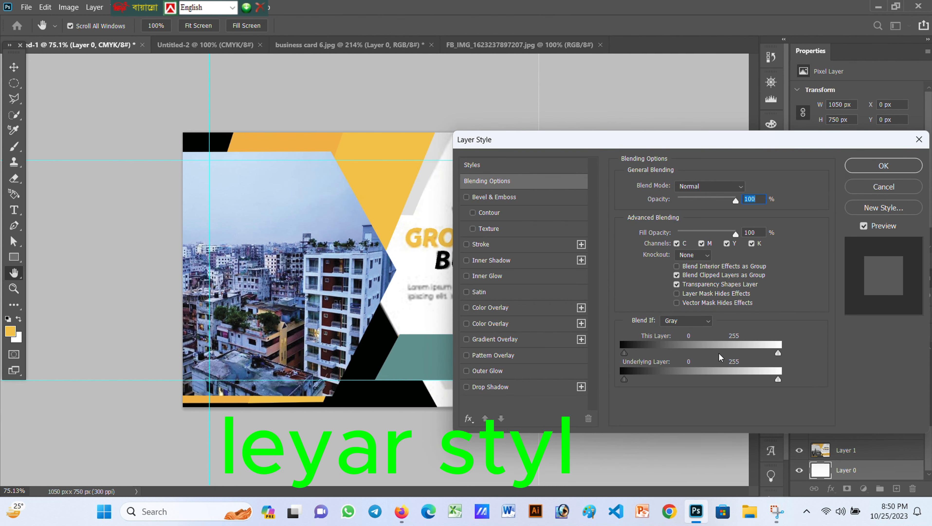
pyautogui.moveTo(720, 153); pyautogui.dragTo(326, 154)
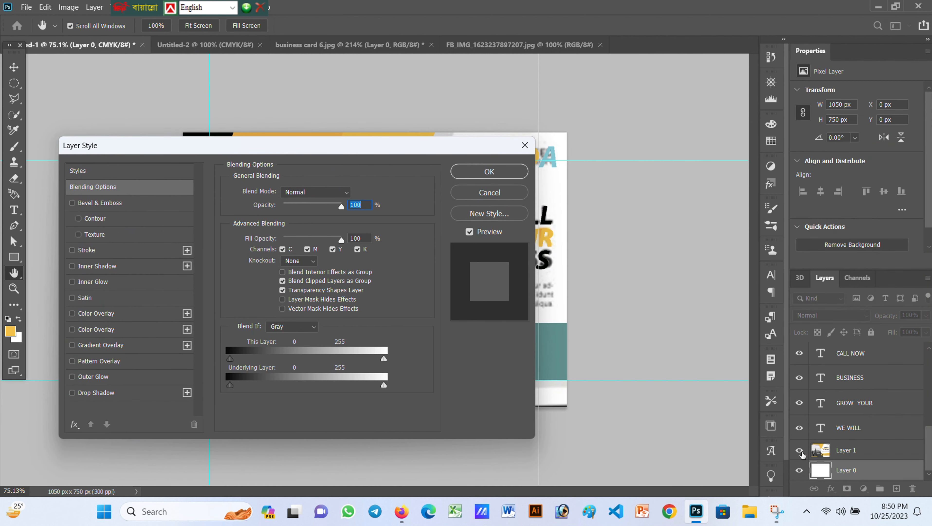
pyautogui.click(515, 173)
pyautogui.click(800, 449)
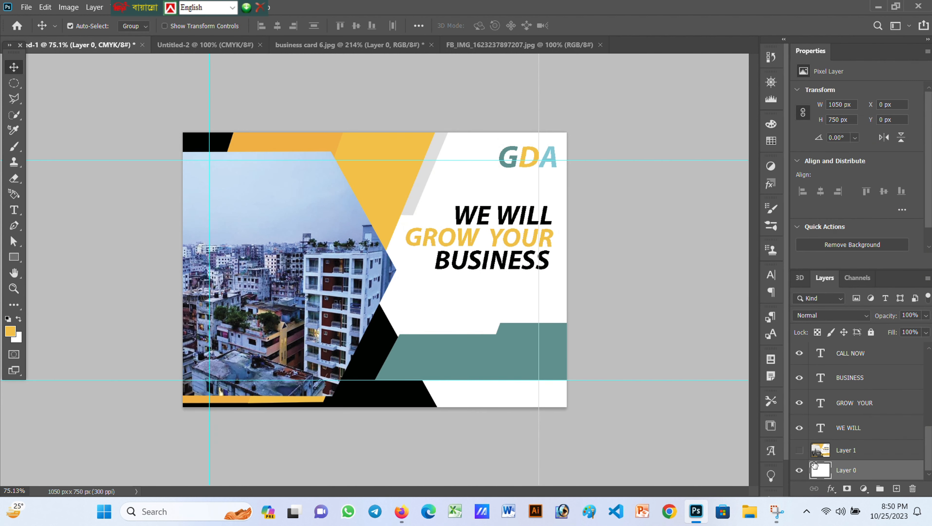
# Set Layer 0's Blend If underlying-layer range to 26–49 and apply it
pyautogui.doubleClick(816, 469)
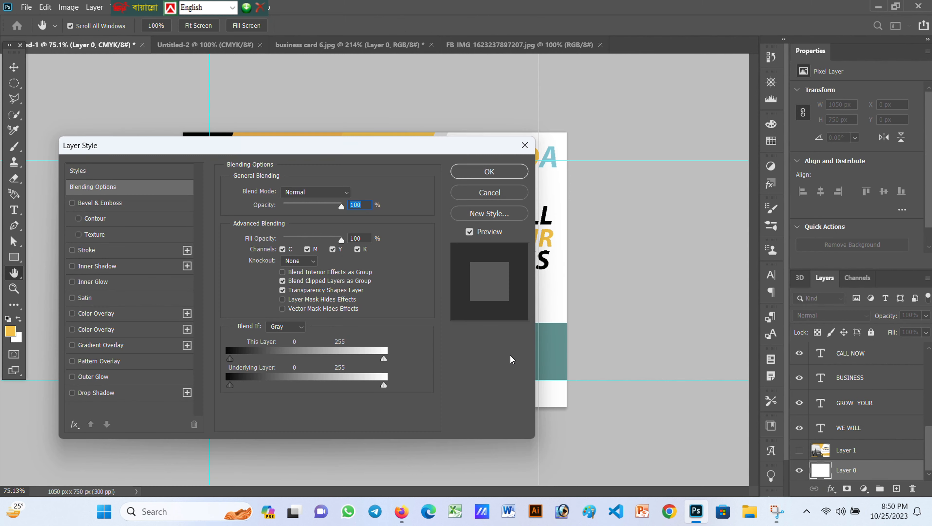
pyautogui.moveTo(340, 145); pyautogui.dragTo(185, 126)
pyautogui.moveTo(76, 339); pyautogui.dragTo(91, 367)
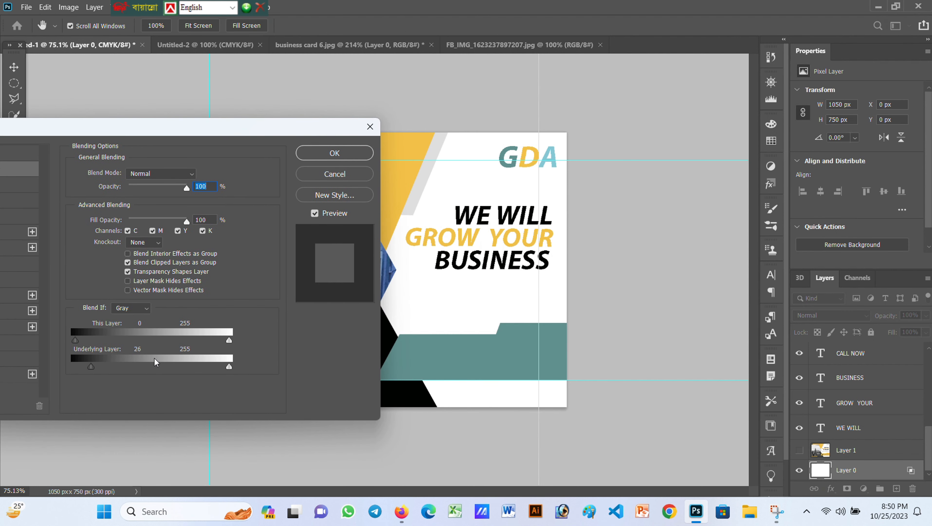
pyautogui.click(326, 155)
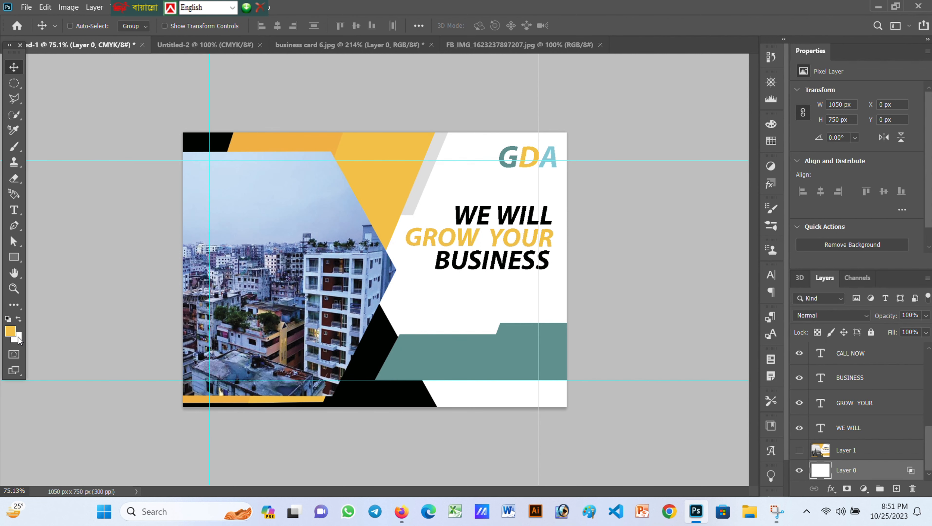
# Fill Layer 0 with yellow, then refill it with white
pyautogui.hotkey('alt', 'Delete')
pyautogui.hotkey('ctrl', 'Delete')
pyautogui.scroll(8, 876, 461)
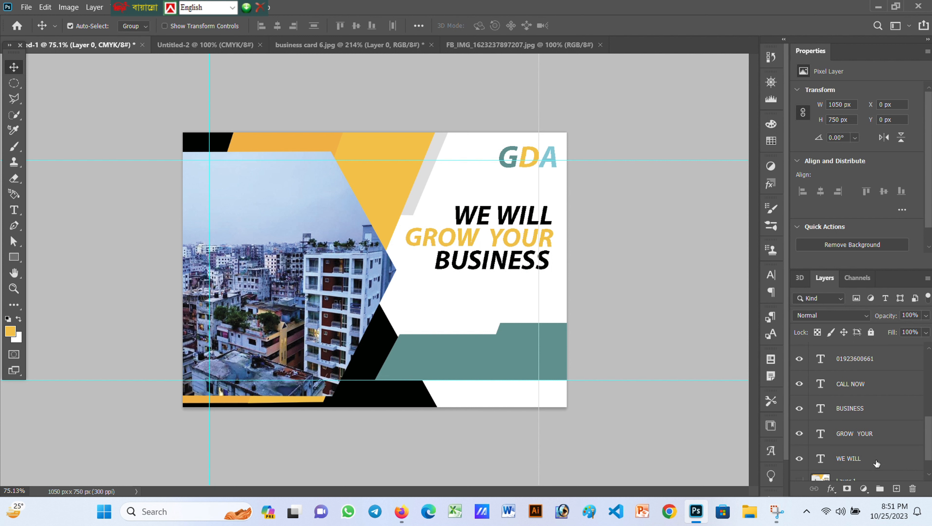
pyautogui.scroll(-8, 863, 450)
pyautogui.scroll(3, 853, 419)
# Select the CALL NOW text layer and make Rectangle 4 visible again
pyautogui.click(874, 403)
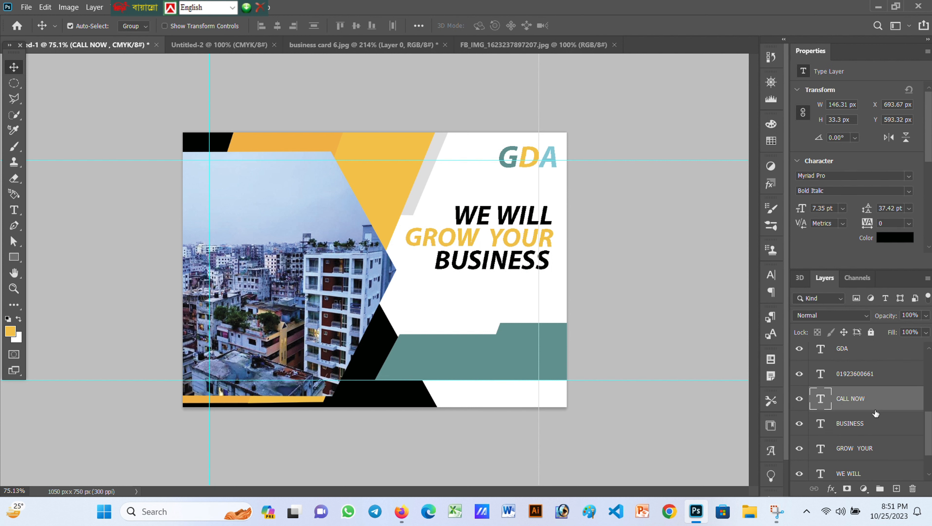
pyautogui.scroll(-5, 833, 400)
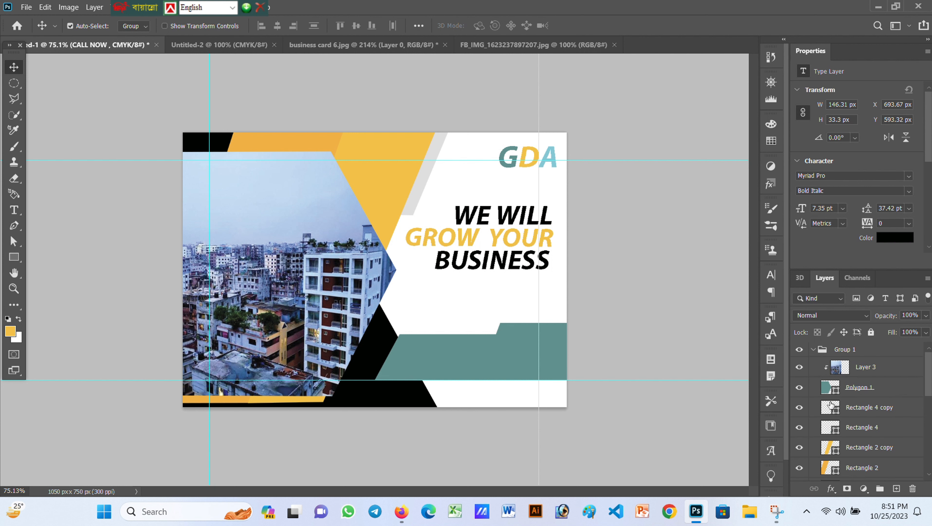
pyautogui.scroll(5, 830, 405)
pyautogui.scroll(-3, 830, 404)
pyautogui.click(516, 370)
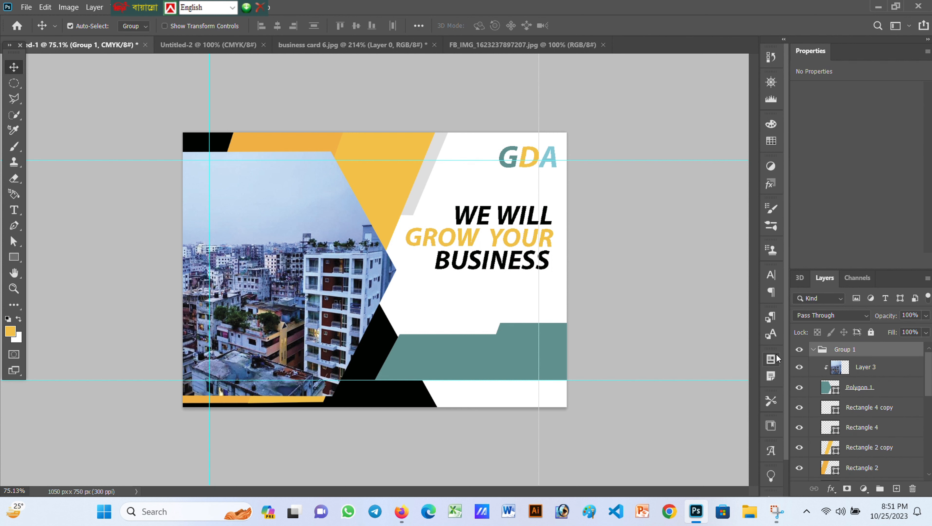
pyautogui.scroll(-2, 867, 443)
pyautogui.scroll(-1, 867, 443)
pyautogui.scroll(2, 797, 389)
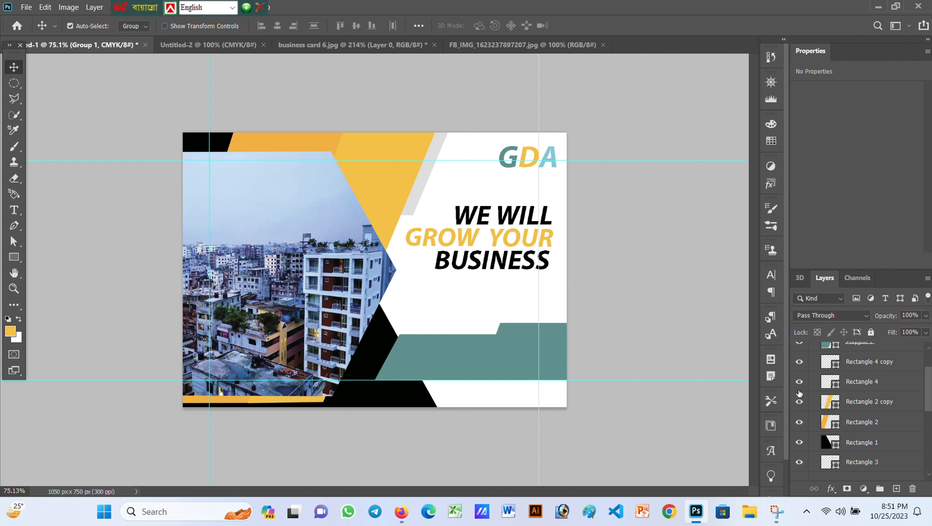
pyautogui.click(799, 386)
# Drag the phone-number and CALL NOW text layers up below Polygon 1 in Group 1
pyautogui.scroll(-4, 875, 433)
pyautogui.moveTo(875, 434); pyautogui.dragTo(860, 357)
pyautogui.scroll(-5, 848, 424)
pyautogui.moveTo(863, 445); pyautogui.dragTo(857, 385)
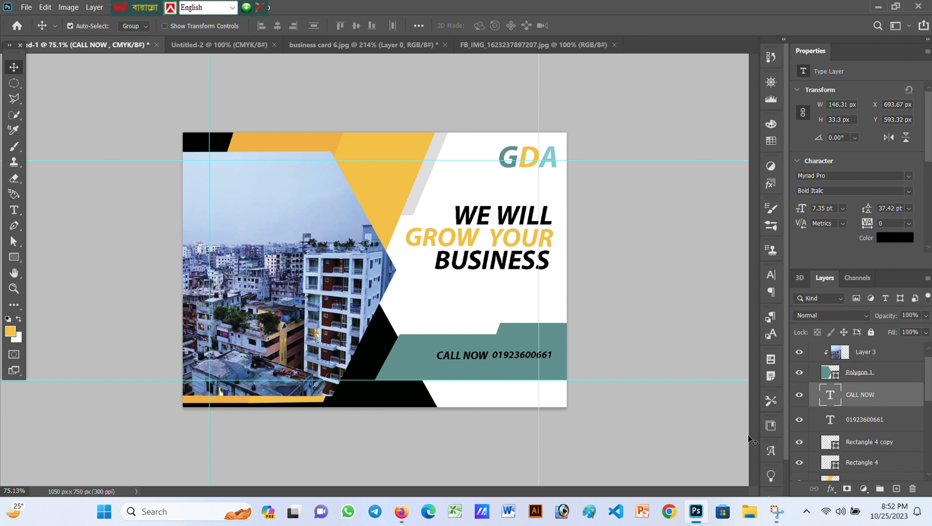
pyautogui.click(537, 336)
pyautogui.scroll(-3, 842, 427)
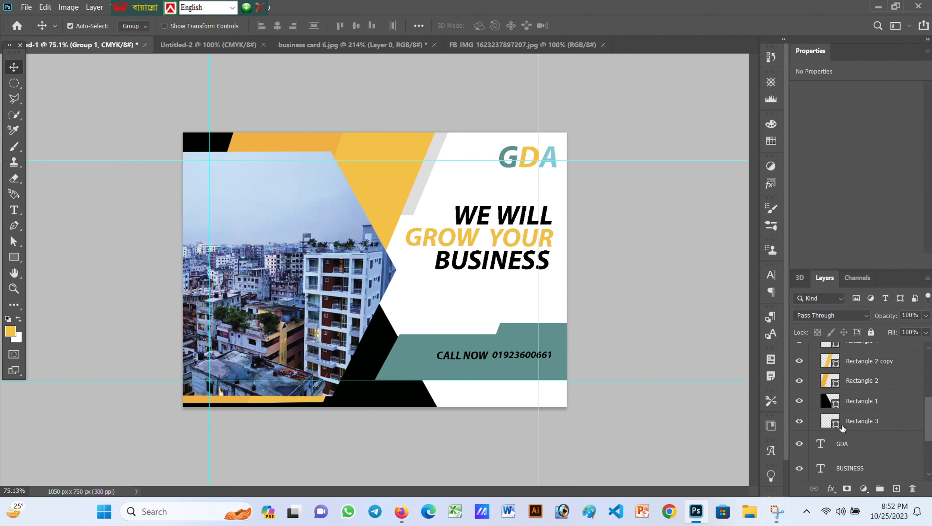
pyautogui.scroll(-2, 842, 427)
pyautogui.scroll(5, 824, 405)
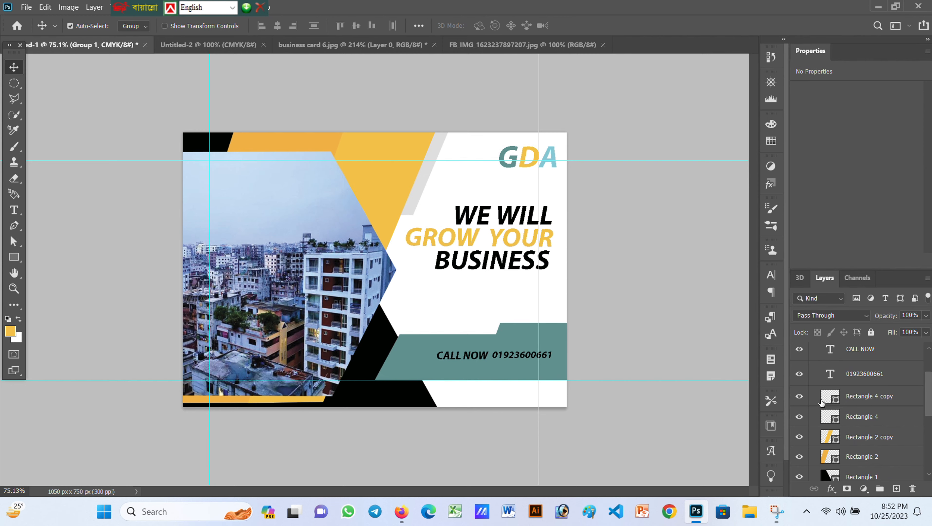
# Colour the Rectangle 4 copy bar with yellow sampled from the card and check the other yellow shapes
pyautogui.doubleClick(825, 399)
pyautogui.click(537, 166)
pyautogui.click(879, 181)
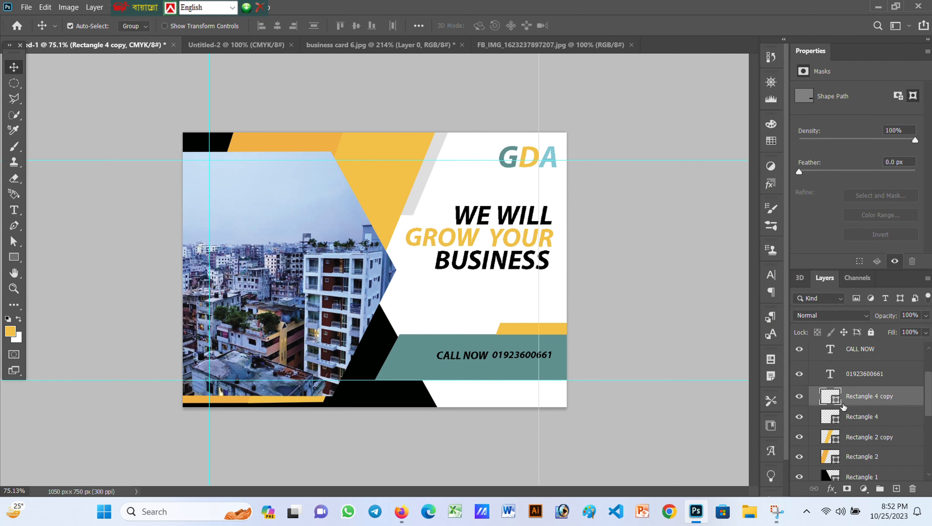
pyautogui.doubleClick(841, 422)
pyautogui.press('Escape')
pyautogui.doubleClick(837, 437)
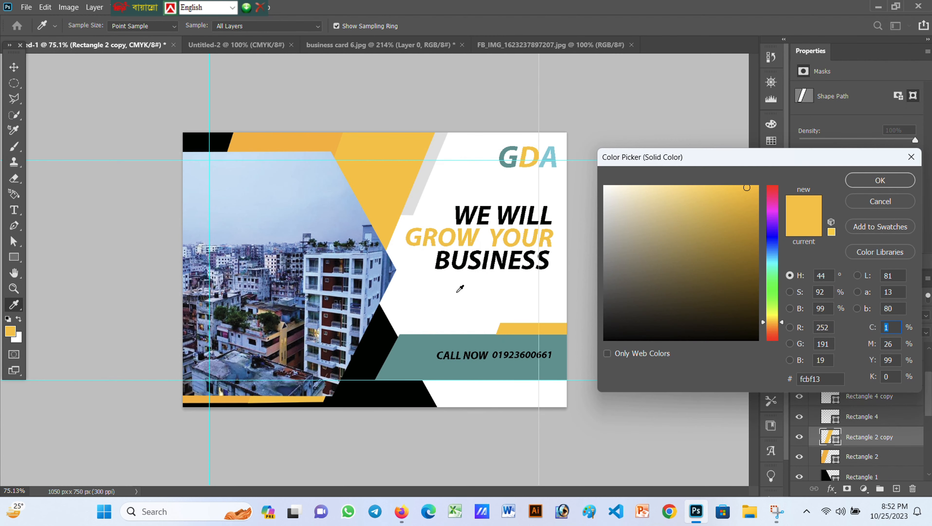
pyautogui.click(880, 180)
# Fill the bottom band with orange #faaf19 sampled from the top strip
pyautogui.doubleClick(833, 415)
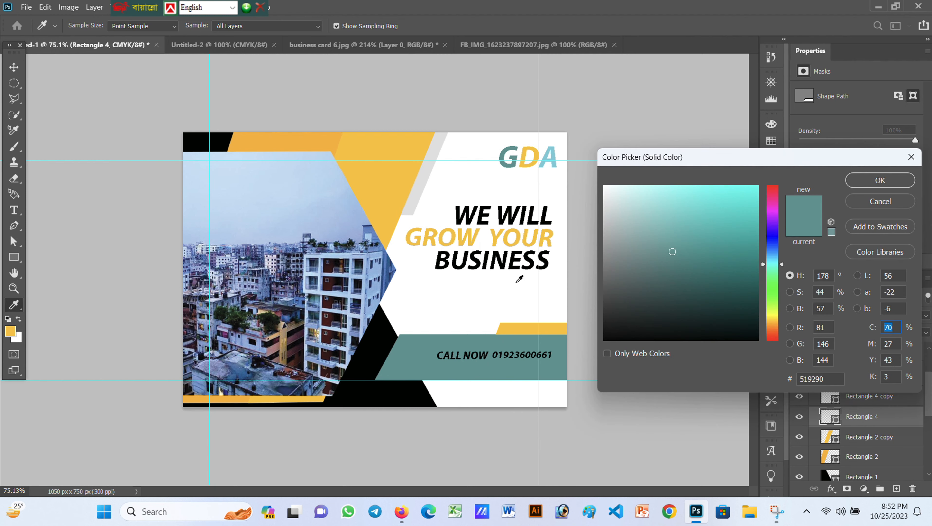
pyautogui.click(420, 184)
pyautogui.click(320, 142)
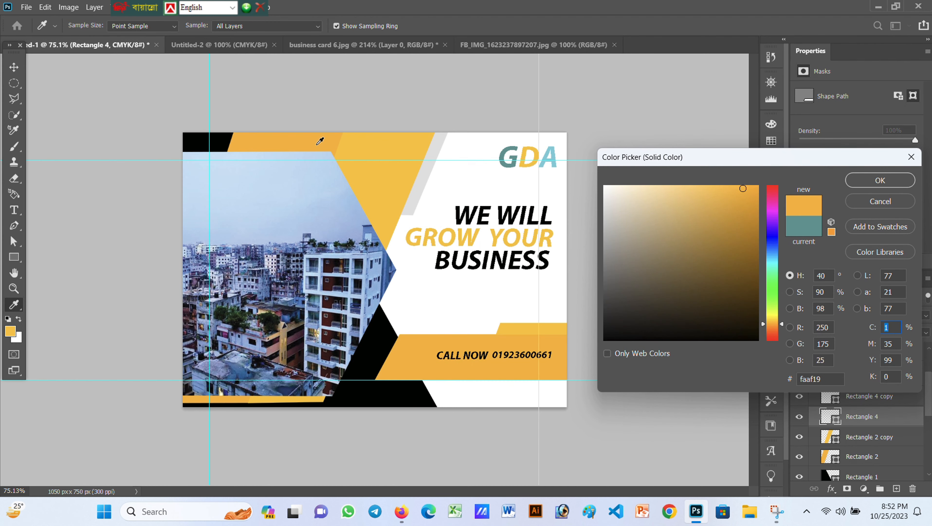
pyautogui.click(905, 179)
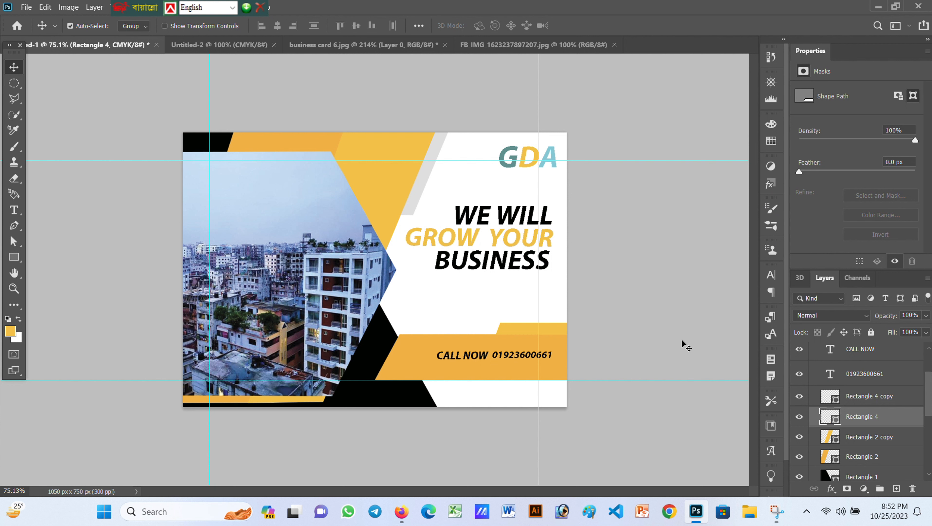
pyautogui.scroll(-5, 835, 435)
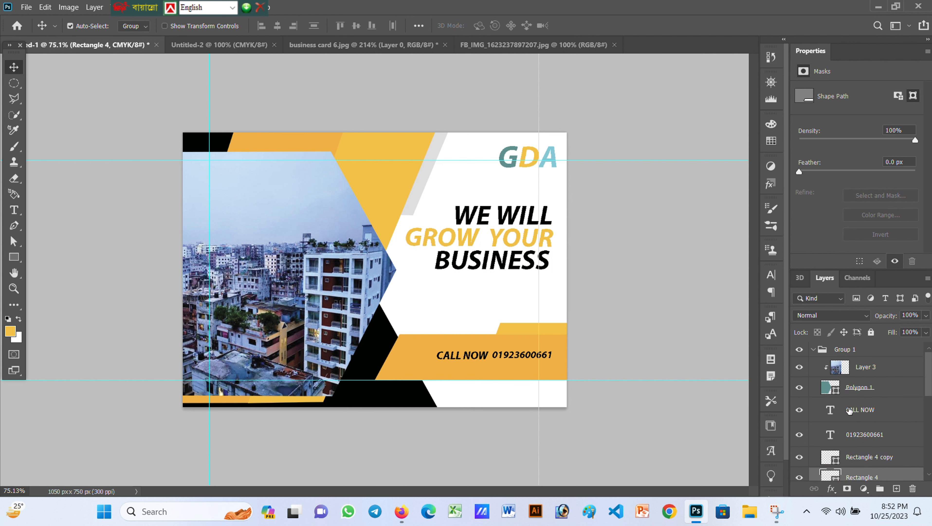
# Select the WE WILL layer and open its Layer Style blending options
pyautogui.scroll(1, 850, 423)
pyautogui.click(848, 397)
pyautogui.scroll(1, 843, 441)
pyautogui.click(865, 450)
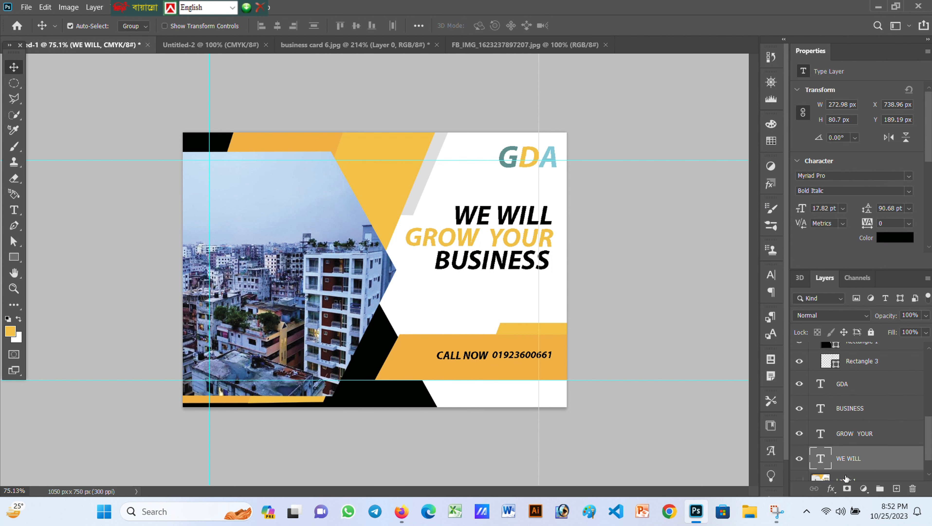
pyautogui.click(839, 511)
pyautogui.press('Escape')
pyautogui.click(831, 488)
pyautogui.click(847, 372)
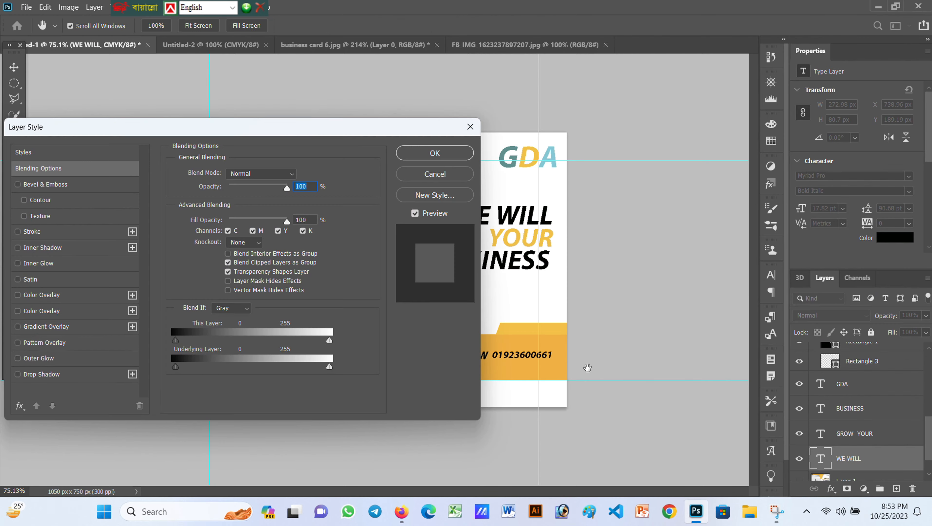
pyautogui.moveTo(324, 134); pyautogui.dragTo(807, 213)
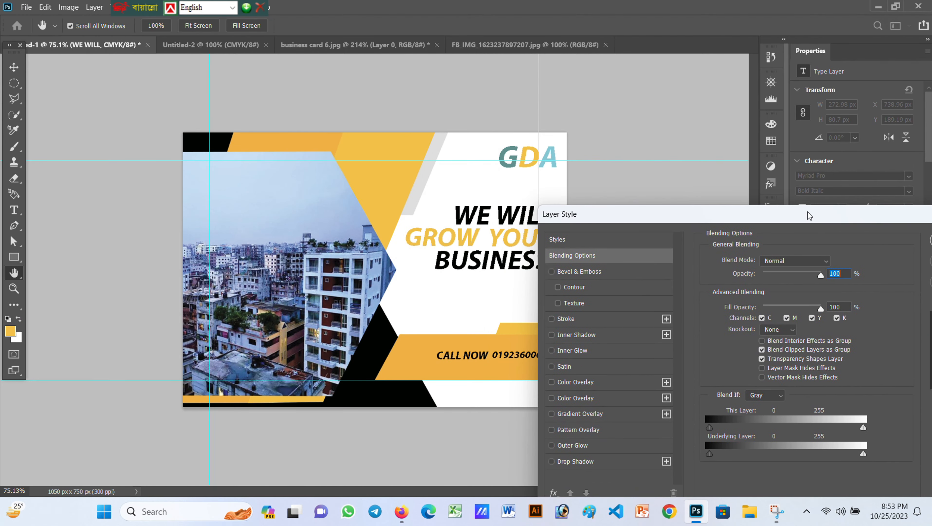
# Give WE WILL an Outer Bevel of size 6 and a black outline stroke
pyautogui.click(603, 274)
pyautogui.click(783, 260)
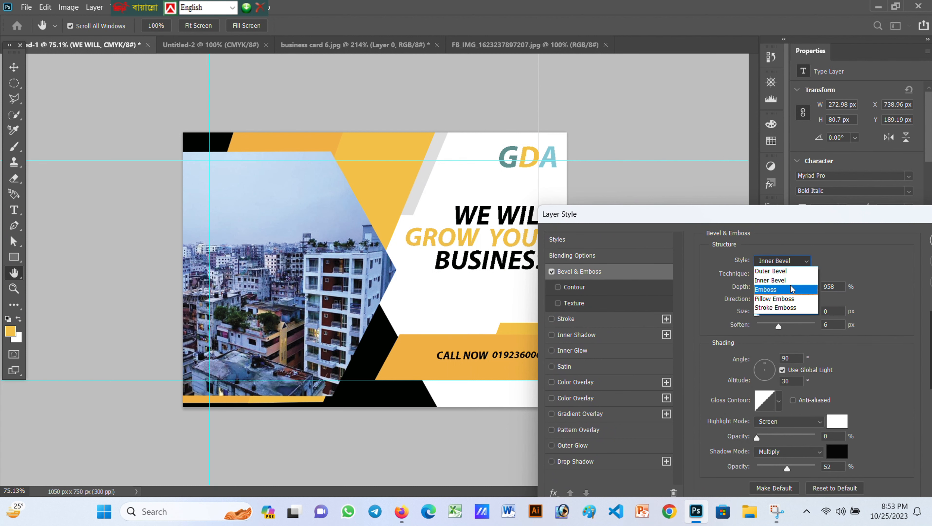
pyautogui.click(773, 270)
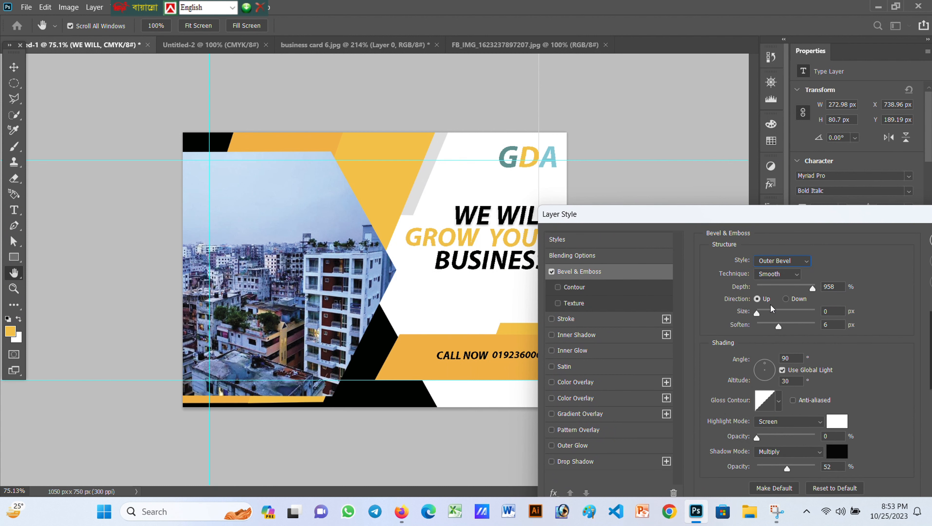
pyautogui.click(777, 326)
pyautogui.moveTo(756, 314); pyautogui.dragTo(762, 311)
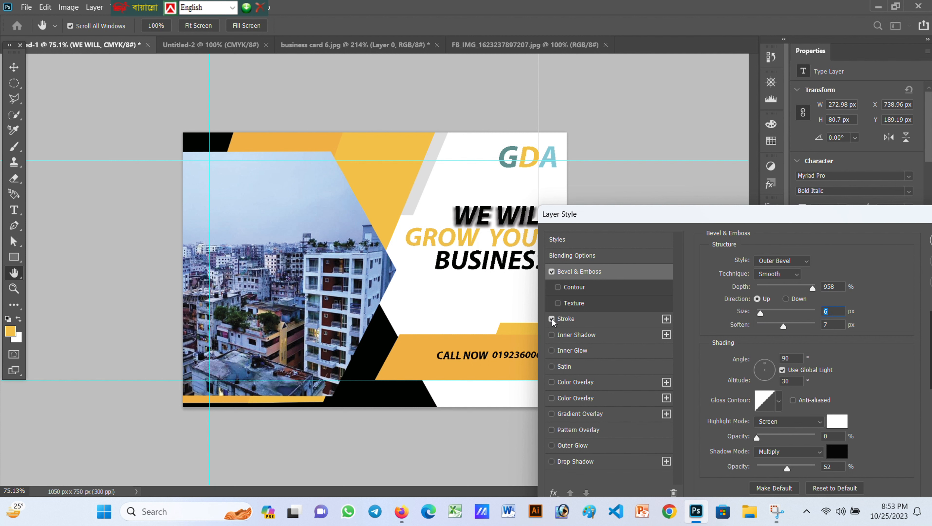
pyautogui.click(597, 318)
pyautogui.moveTo(759, 264); pyautogui.dragTo(768, 263)
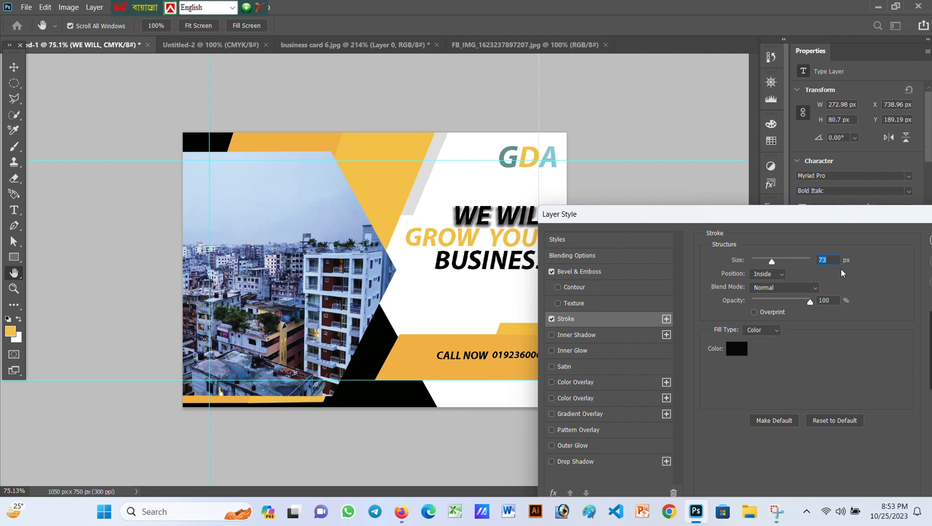
pyautogui.press('Return')
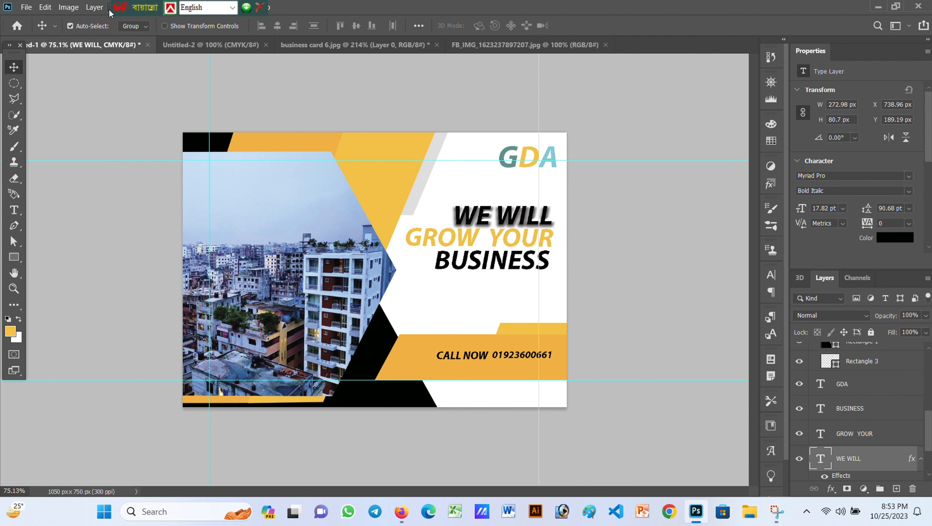
# Copy the WE WILL layer style from the Layer menu
pyautogui.click(94, 7)
pyautogui.moveTo(122, 119)
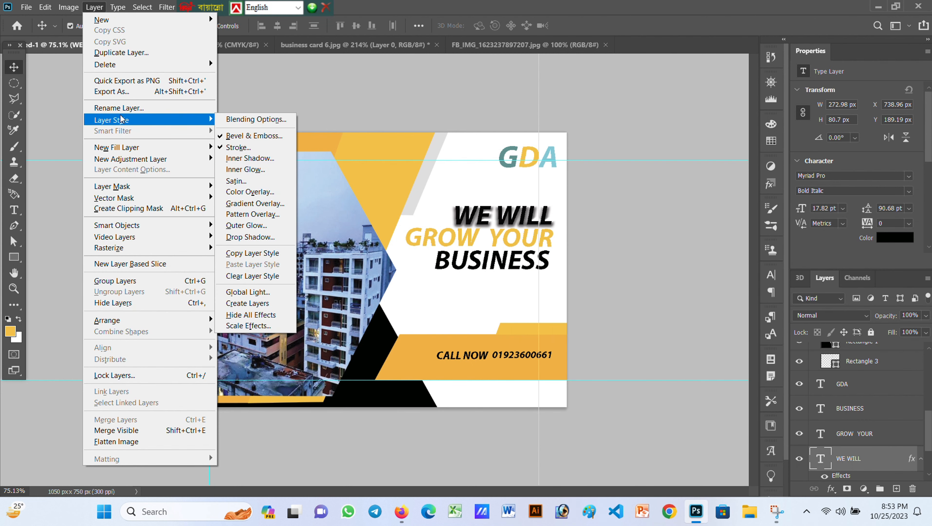
pyautogui.click(253, 253)
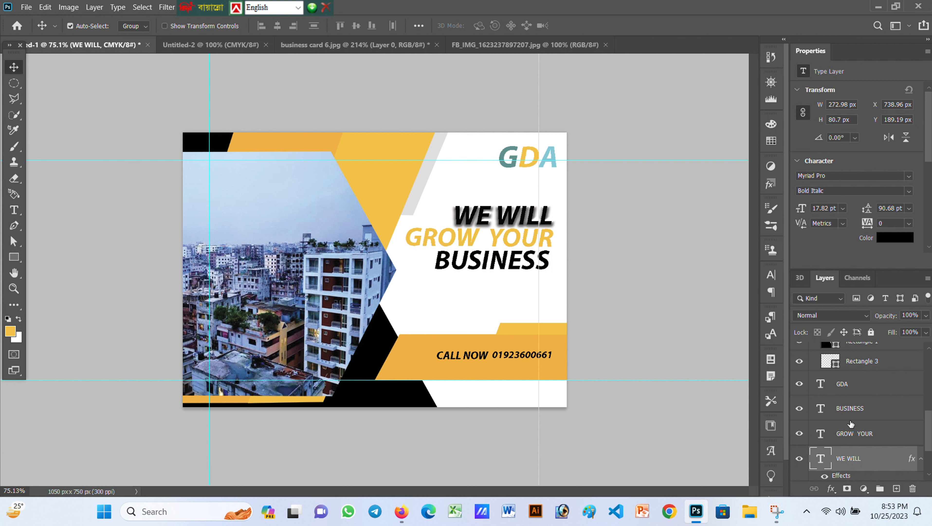
# Add an Outer Bevel to the GROW YOUR layer and soften it to 10
pyautogui.click(851, 426)
pyautogui.scroll(-1, 851, 424)
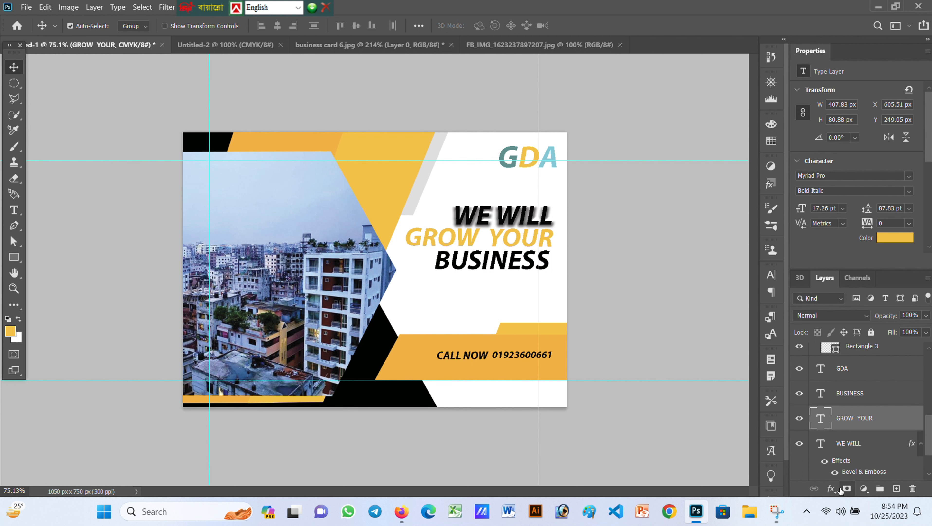
pyautogui.click(831, 488)
pyautogui.click(828, 386)
pyautogui.moveTo(547, 209); pyautogui.dragTo(631, 213)
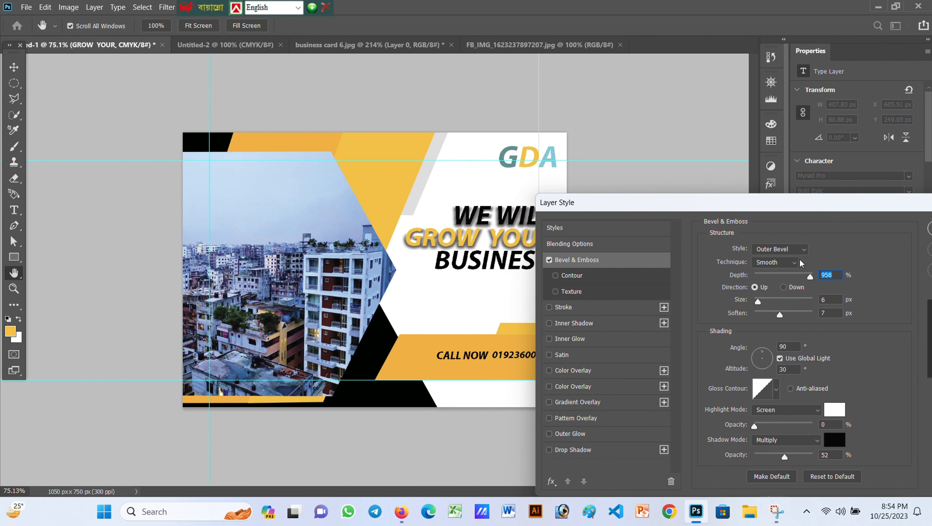
pyautogui.moveTo(772, 315); pyautogui.dragTo(784, 314)
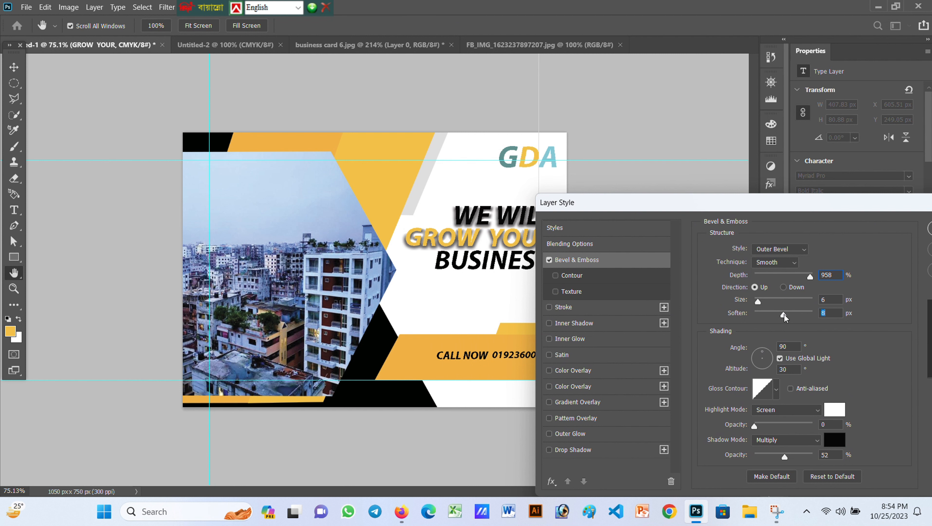
# Light the GROW YOUR bevel from a 56° angle at 48° altitude and apply it
pyautogui.click(758, 355)
pyautogui.moveTo(757, 356); pyautogui.dragTo(768, 353)
pyautogui.doubleClick(784, 367)
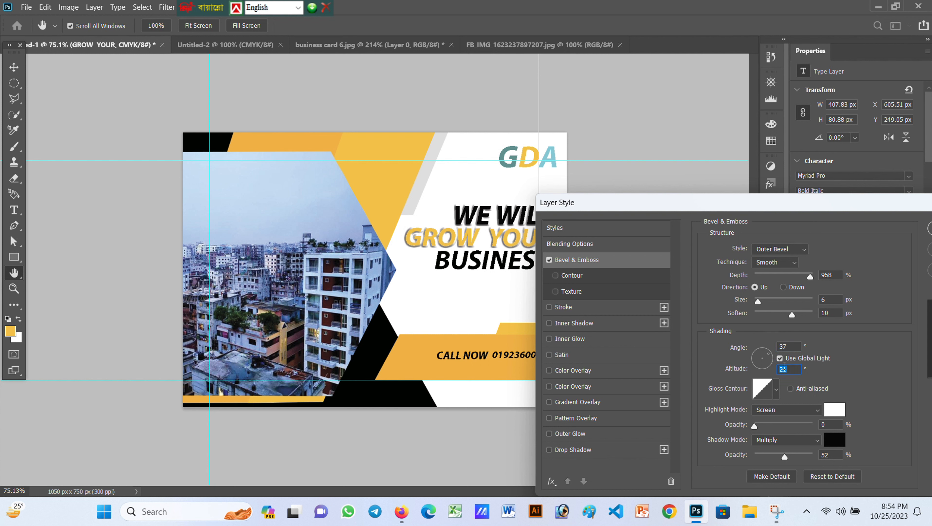
pyautogui.click(764, 363)
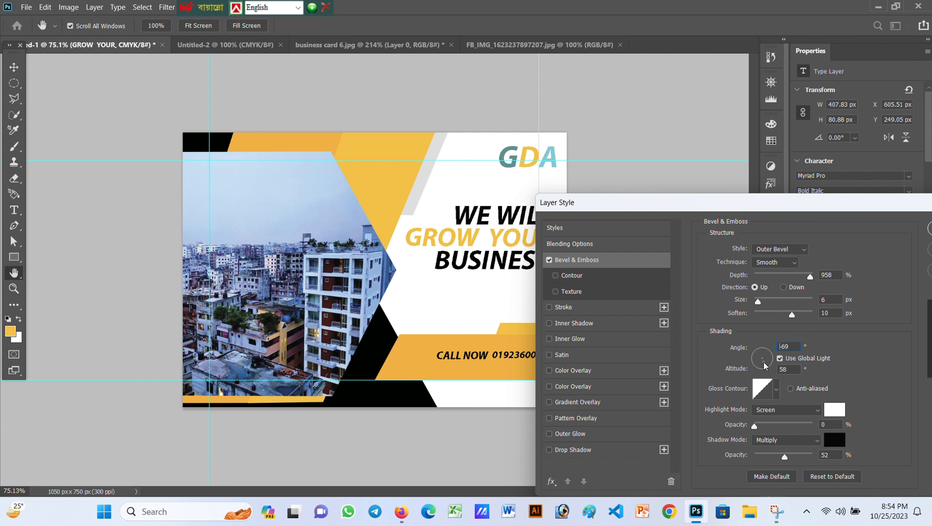
pyautogui.click(765, 348)
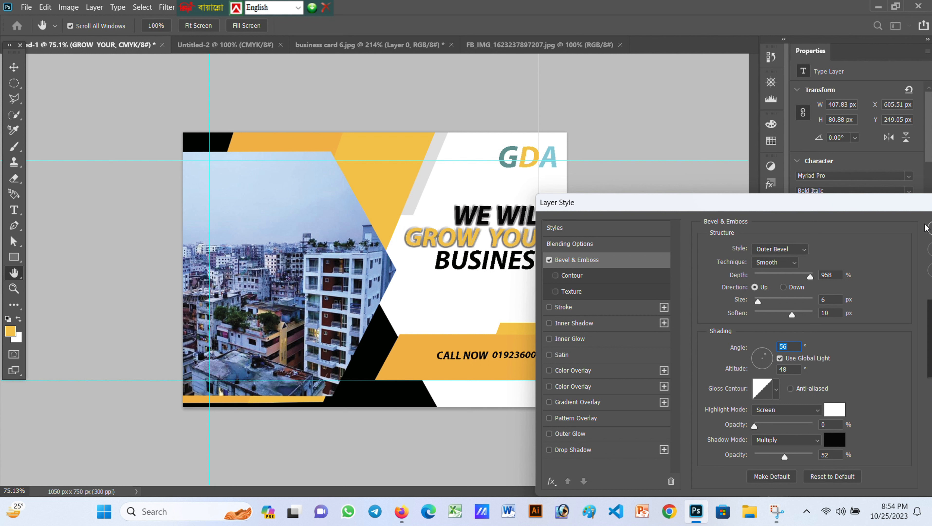
pyautogui.click(928, 227)
pyautogui.click(496, 260)
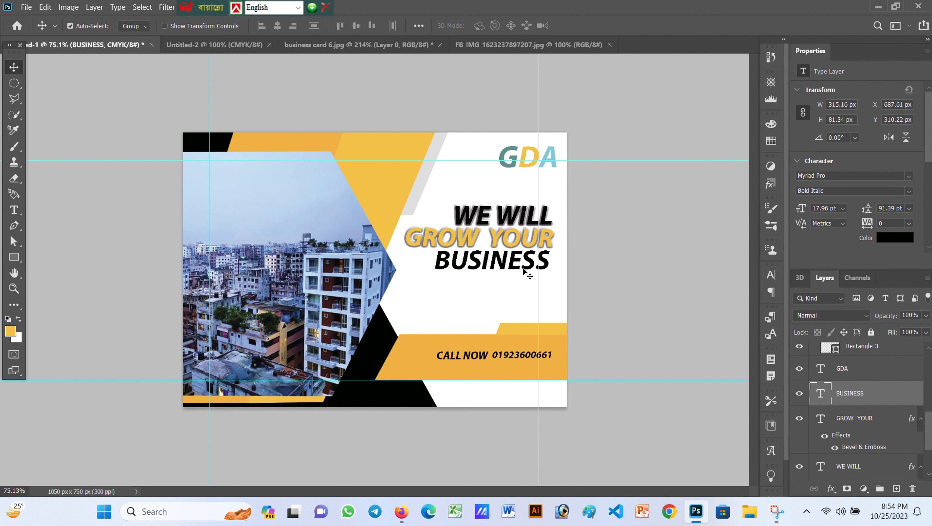
# Nudge the headline lines down a little with the arrow keys
pyautogui.press('Down')
pyautogui.press('Down')
pyautogui.press('Down')
pyautogui.press('Down')
pyautogui.press('Down')
pyautogui.press('Down')
pyautogui.click(524, 240)
pyautogui.press('Down')
pyautogui.press('Down')
pyautogui.press('Down')
pyautogui.press('Down')
pyautogui.press('Down')
pyautogui.press('Down')
pyautogui.press('Down')
pyautogui.press('Down')
pyautogui.click(525, 262)
pyautogui.press('Down')
pyautogui.press('Down')
pyautogui.press('Down')
pyautogui.click(522, 241)
pyautogui.click(521, 220)
# Nudge WE WILL, GROW YOUR and BUSINESS left with Shift+Left
pyautogui.press('Left')
pyautogui.press('Left')
pyautogui.press('Left')
pyautogui.press('Left')
pyautogui.press('Left')
pyautogui.press('Left')
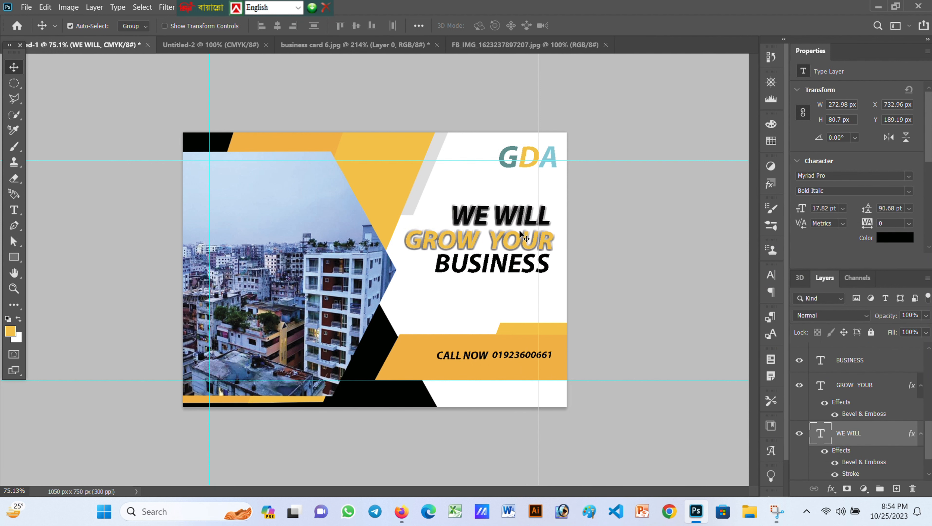
pyautogui.hotkey('shift', 'Left')
pyautogui.hotkey('shift', 'Left')
pyautogui.hotkey('shift', 'Left')
pyautogui.hotkey('shift', 'Left')
pyautogui.hotkey('shift', 'Left')
pyautogui.click(522, 240)
pyautogui.hotkey('shift', 'Left')
pyautogui.hotkey('shift', 'Left')
pyautogui.hotkey('shift', 'Left')
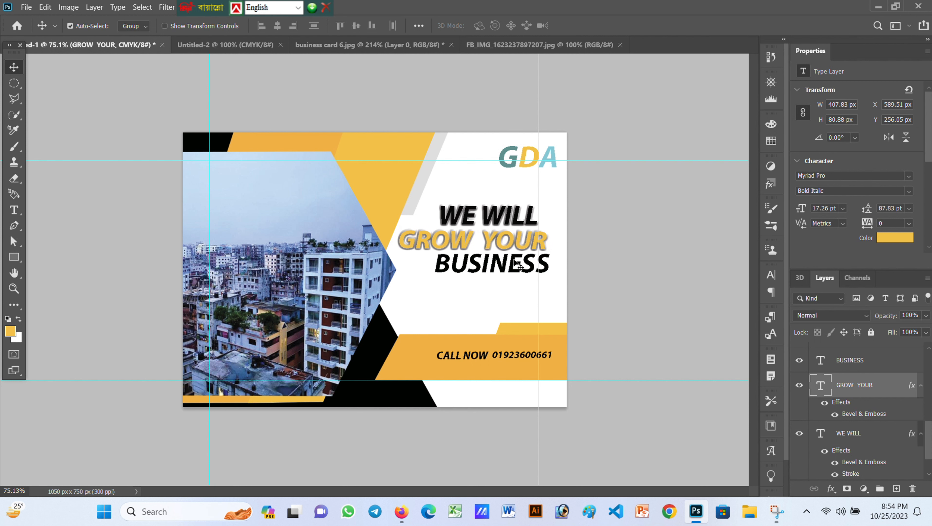
pyautogui.click(519, 265)
pyautogui.hotkey('shift', 'Left')
pyautogui.hotkey('shift', 'Left')
pyautogui.hotkey('shift', 'Left')
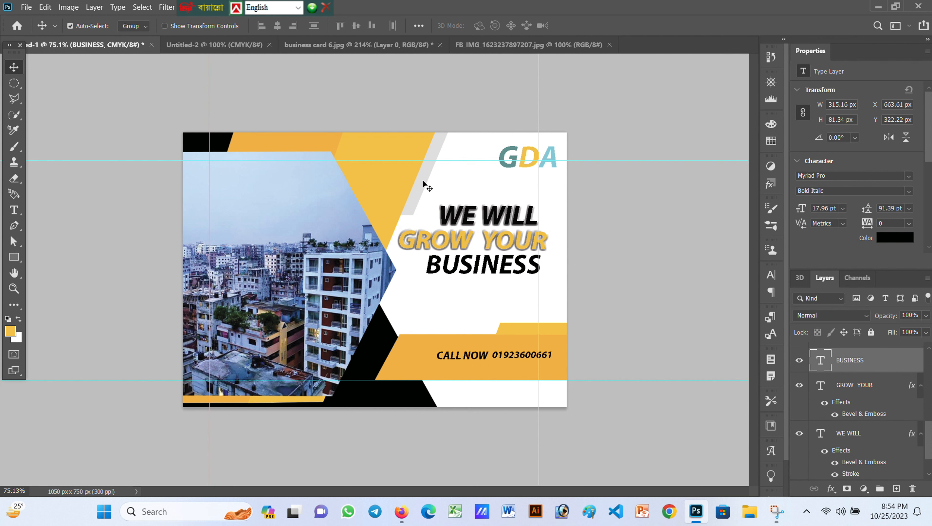
# Compare with the business card 6.jpg reference, then return to the GDA card
pyautogui.click(362, 45)
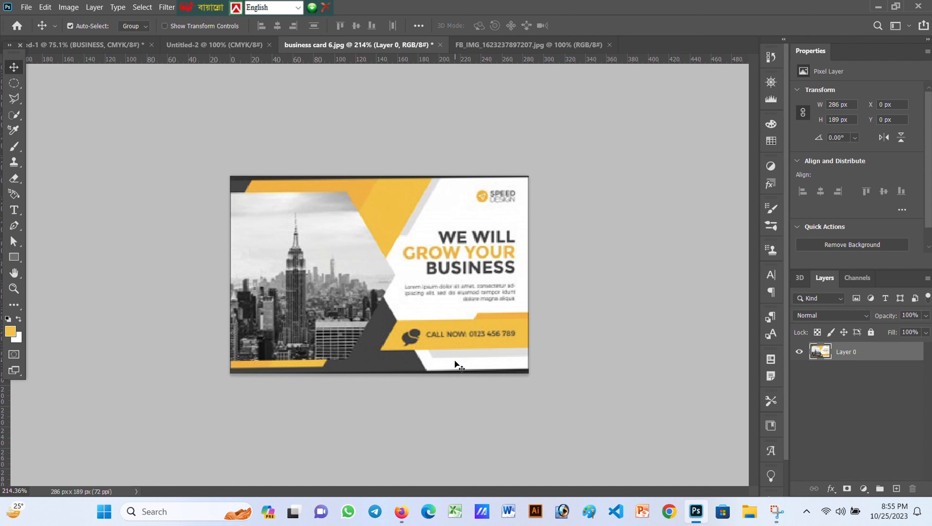
pyautogui.click(92, 45)
pyautogui.scroll(-4, 867, 457)
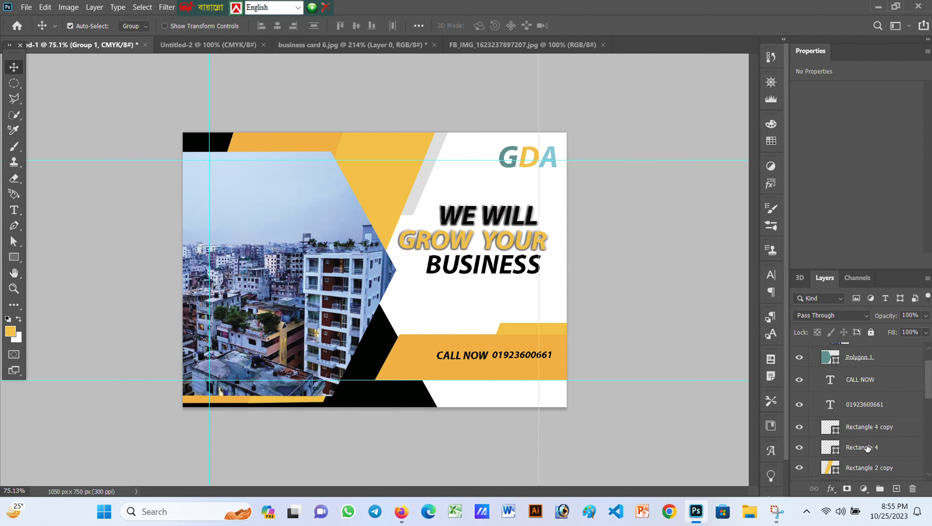
# Duplicate the grey stripe Rectangle 3 and rotate the copy below the CALL NOW band
pyautogui.click(865, 437)
pyautogui.keyDown('alt'); pyautogui.moveTo(424, 179); pyautogui.dragTo(504, 271); pyautogui.keyUp('alt')
pyautogui.hotkey('ctrl', 't')
pyautogui.moveTo(549, 207); pyautogui.dragTo(590, 377)
# Nudge and rotate the stripe copy to about 67°, then start Place Embedded
pyautogui.press('Down')
pyautogui.press('Down')
pyautogui.press('Down')
pyautogui.press('Down')
pyautogui.press('Down')
pyautogui.press('Right')
pyautogui.press('Right')
pyautogui.press('Right')
pyautogui.press('Right')
pyautogui.press('Right')
pyautogui.press('Right')
pyautogui.press('Right')
pyautogui.press('Right')
pyautogui.press('Right')
pyautogui.press('Right')
pyautogui.press('Right')
pyautogui.press('Right')
pyautogui.press('Right')
pyautogui.press('Right')
pyautogui.press('Right')
pyautogui.press('Right')
pyautogui.press('Right')
pyautogui.press('Right')
pyautogui.press('Right')
pyautogui.press('Right')
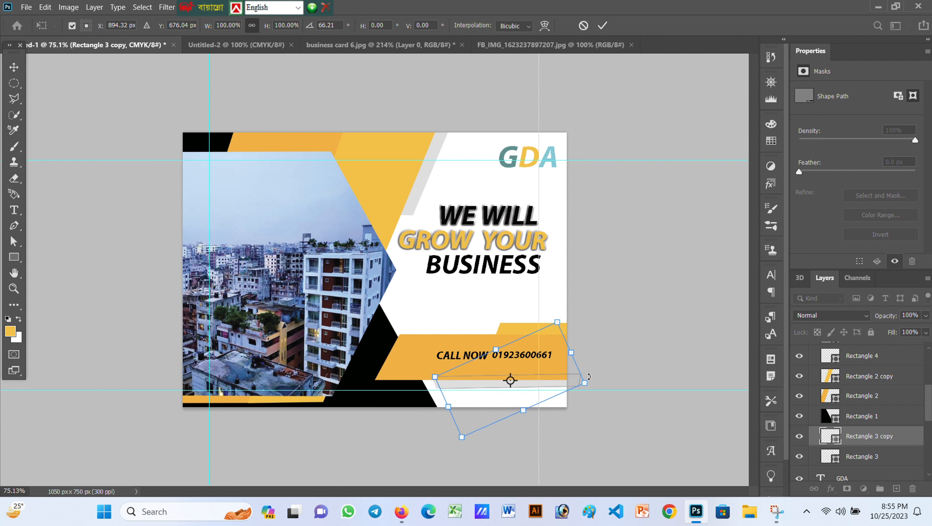
pyautogui.press('Down')
pyautogui.press('Down')
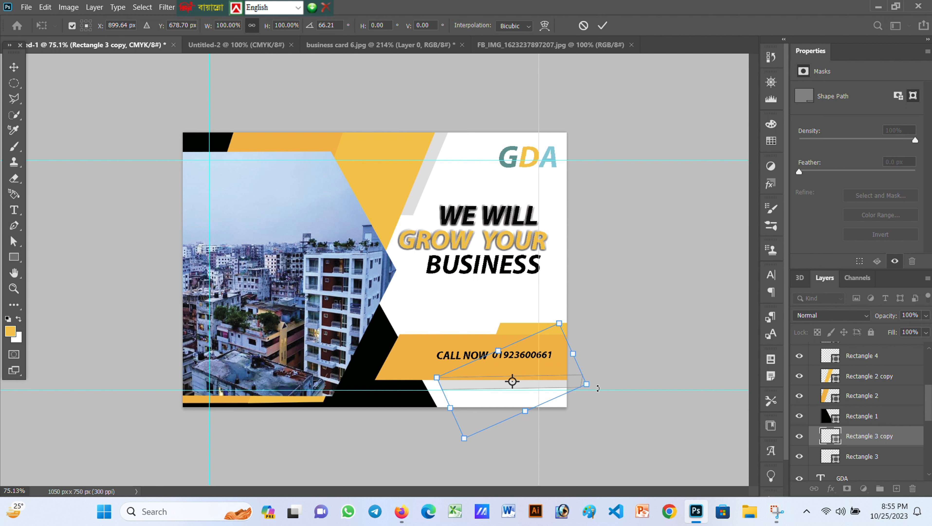
pyautogui.moveTo(598, 387); pyautogui.dragTo(600, 389)
pyautogui.click(602, 26)
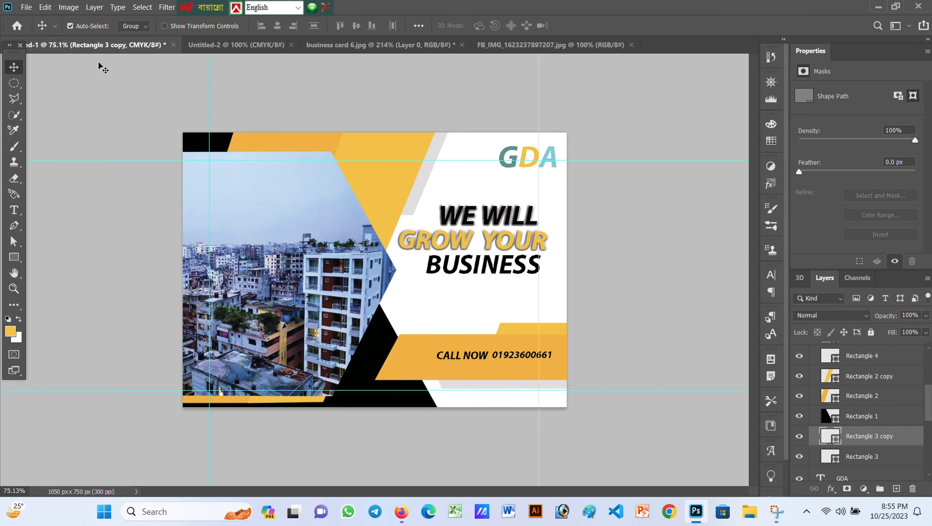
pyautogui.click(26, 7)
# Place call.png from the Downloads folder into the card as an embedded image
pyautogui.click(70, 247)
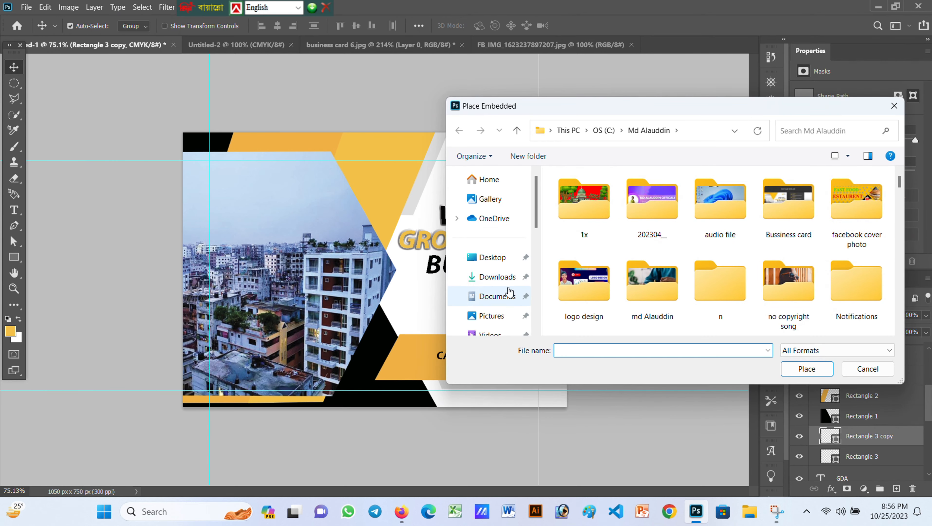
pyautogui.click(497, 277)
pyautogui.scroll(-3, 609, 241)
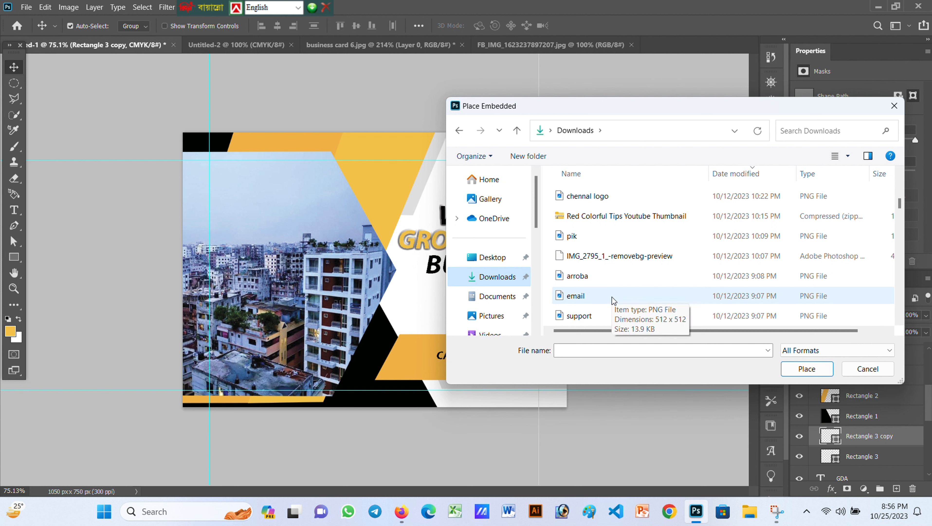
pyautogui.scroll(4, 612, 300)
pyautogui.scroll(-1, 614, 300)
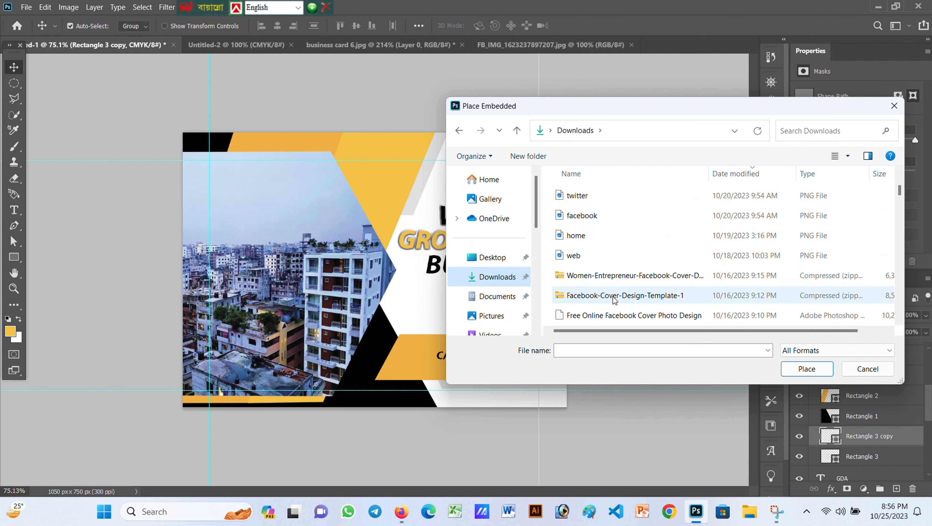
pyautogui.scroll(-3, 614, 300)
pyautogui.scroll(-2, 613, 287)
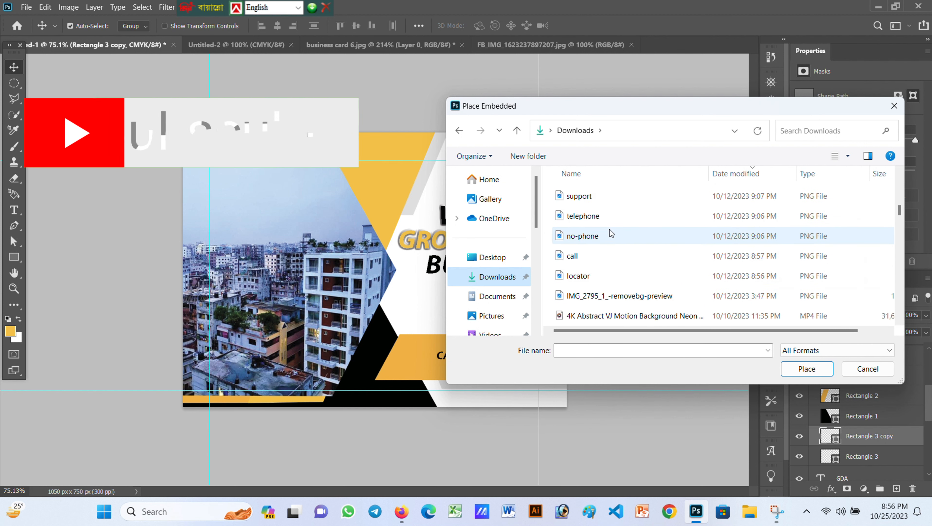
pyautogui.doubleClick(612, 253)
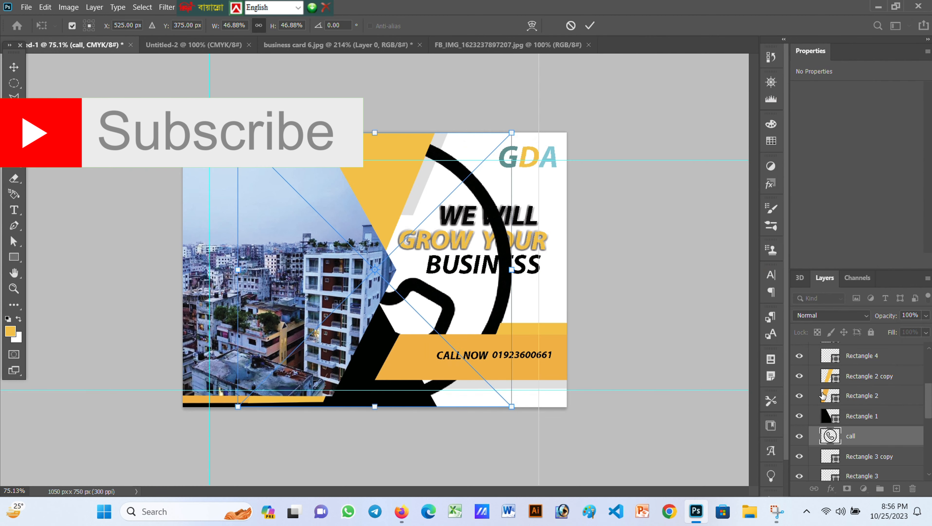
# Move the call layer into Group 1 and scale it down beside CALL NOW
pyautogui.moveTo(872, 441); pyautogui.dragTo(865, 363)
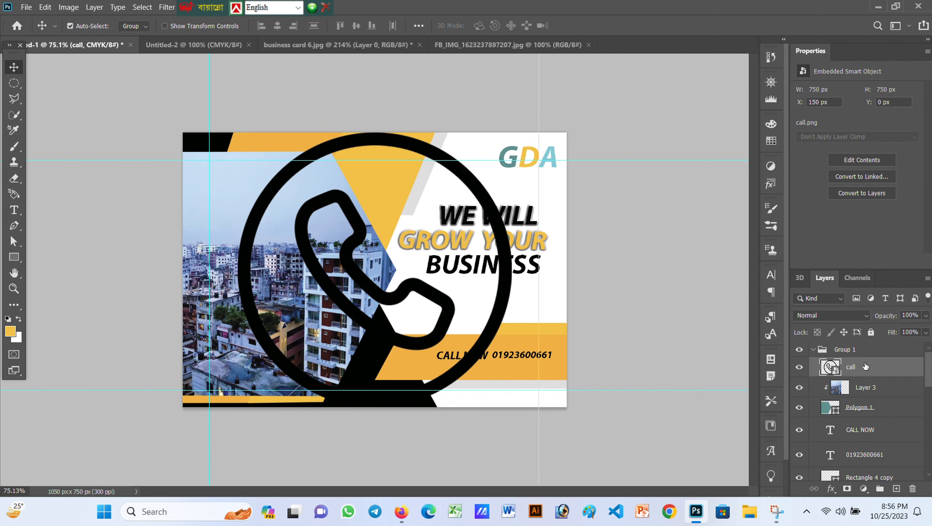
pyautogui.hotkey('ctrl', 't')
pyautogui.moveTo(434, 256); pyautogui.dragTo(427, 370)
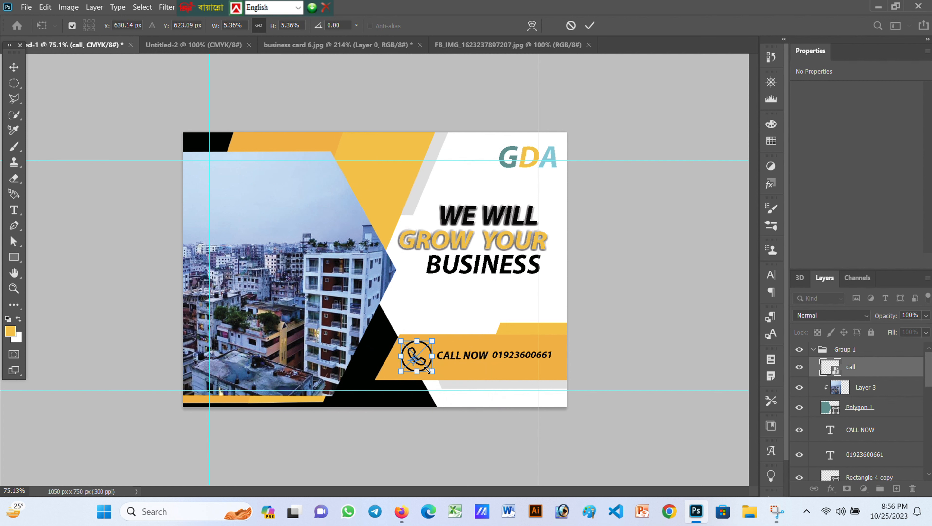
pyautogui.click(591, 26)
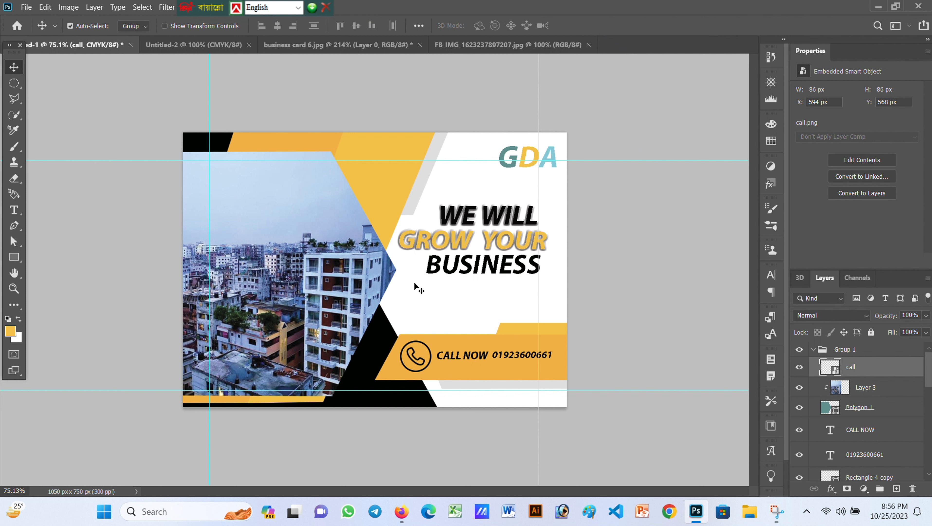
# Add a new text line reading 'graphic Design' on the card
pyautogui.click(14, 210)
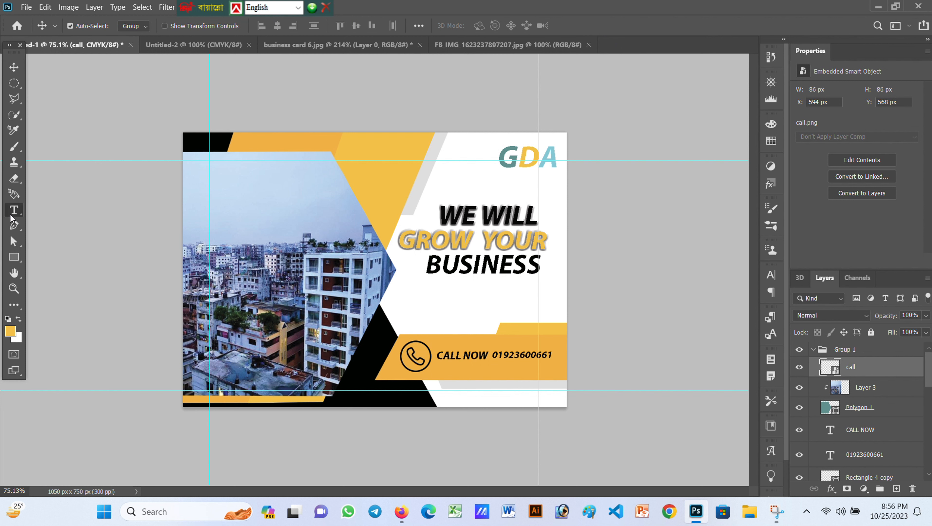
pyautogui.click(388, 309)
pyautogui.press('BackSpace')
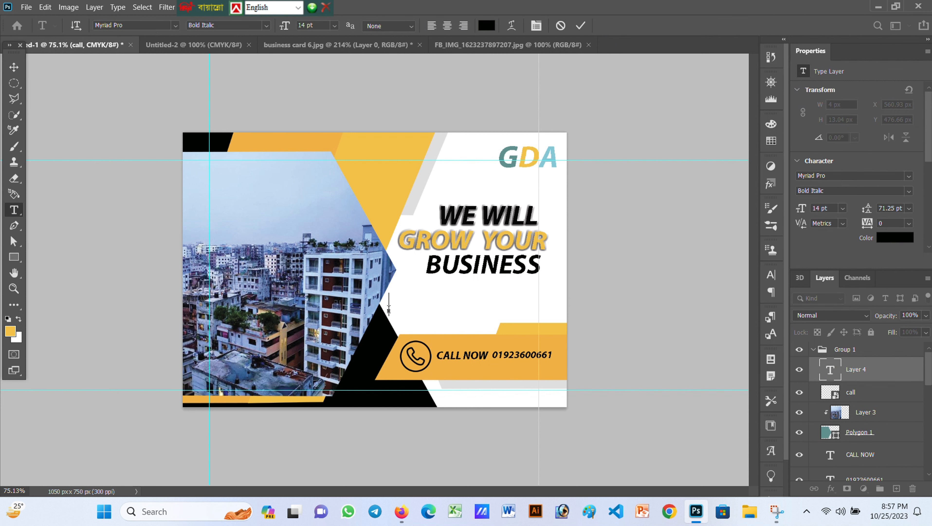
pyautogui.write('graphic Design')
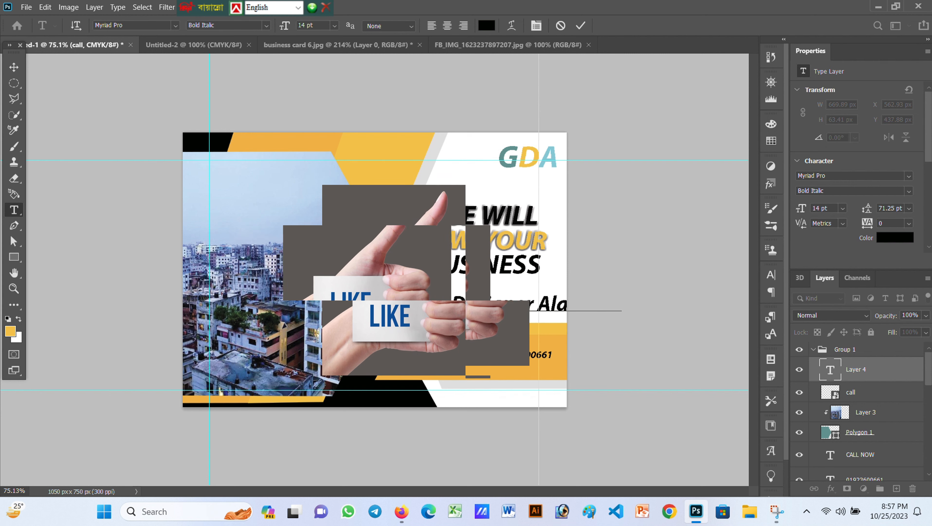
pyautogui.click(581, 25)
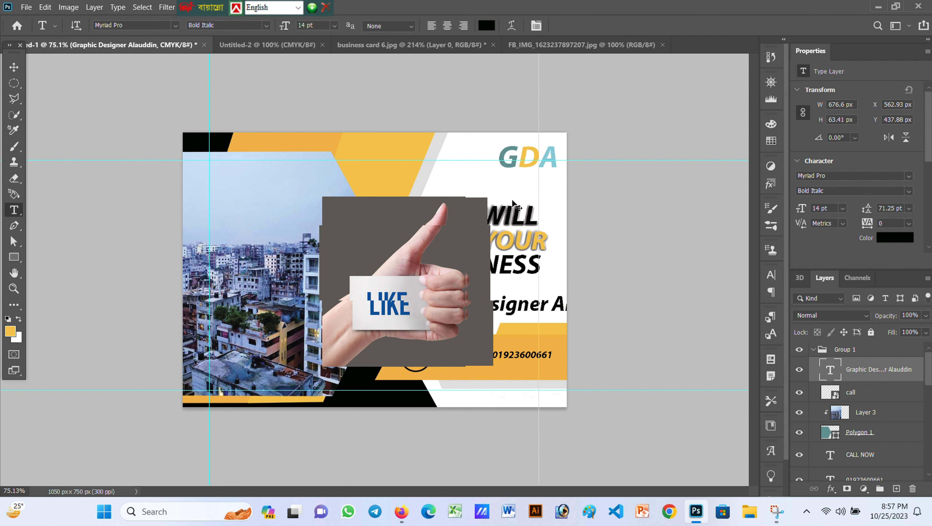
# Scale the text line down and stretch it taller, then select the word Graphic
pyautogui.hotkey('ctrl', 't')
pyautogui.moveTo(640, 292); pyautogui.dragTo(544, 290)
pyautogui.moveTo(465, 305); pyautogui.dragTo(465, 312)
pyautogui.click(602, 25)
pyautogui.doubleClick(831, 370)
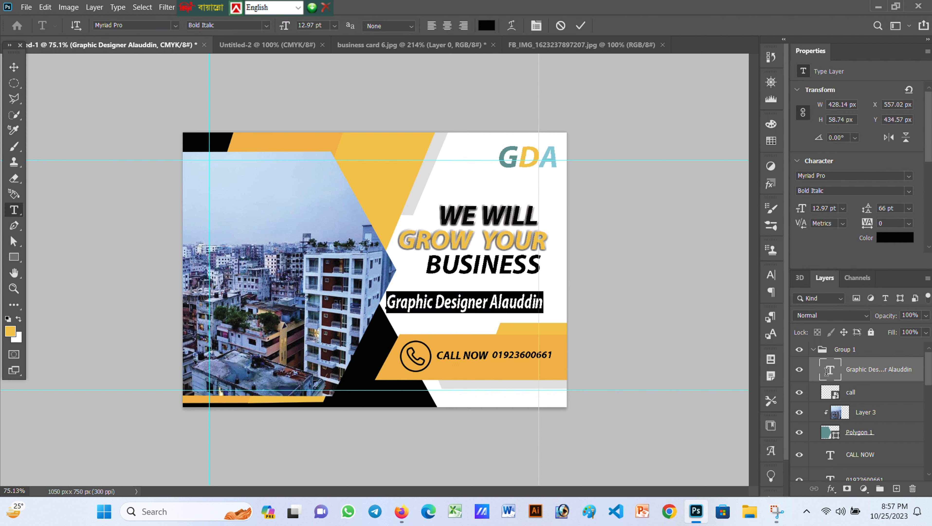
pyautogui.moveTo(386, 302); pyautogui.dragTo(443, 303)
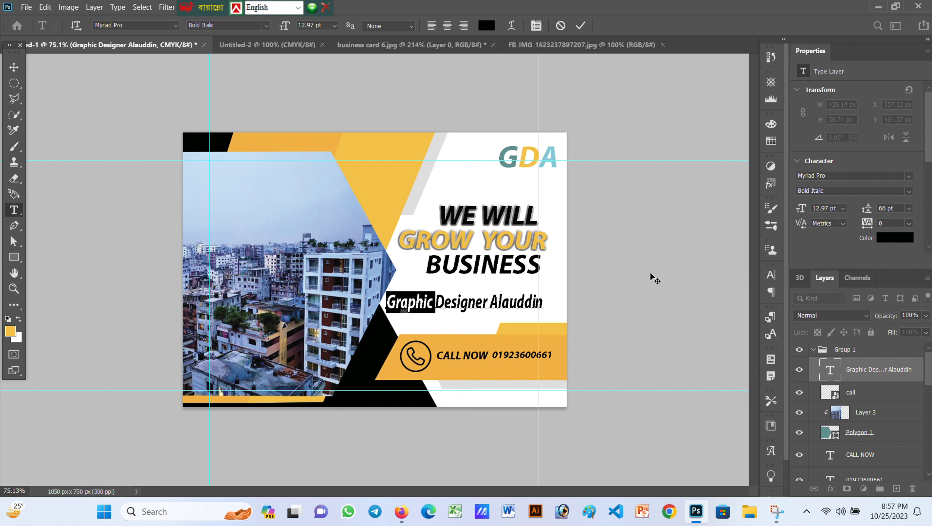
# Colour the word Graphic teal, sampled from the GDA logo
pyautogui.click(895, 238)
pyautogui.click(512, 150)
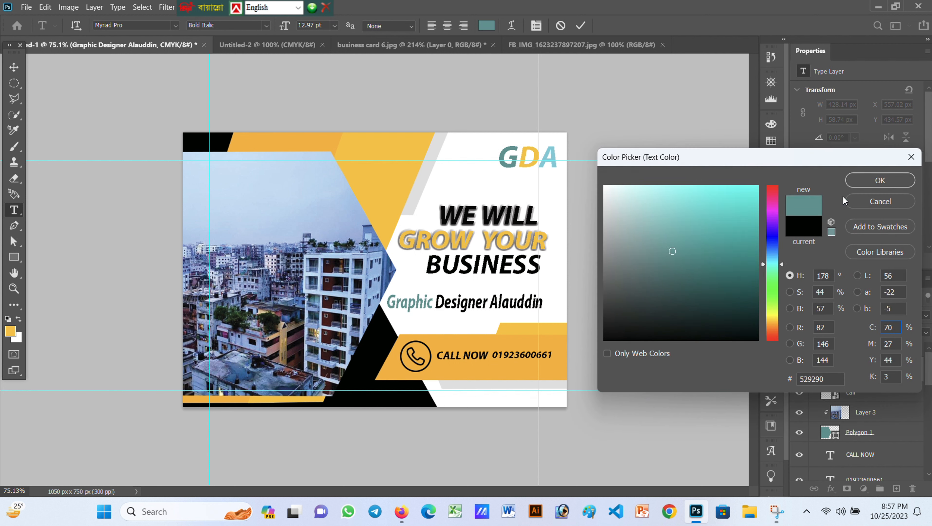
pyautogui.click(886, 182)
# Colour the word Designer orange
pyautogui.moveTo(436, 303); pyautogui.dragTo(489, 303)
pyautogui.click(894, 238)
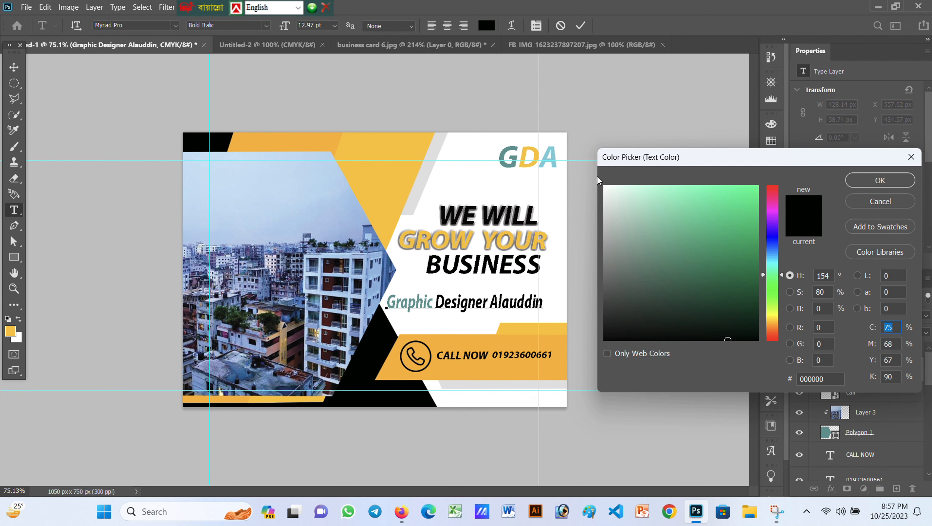
pyautogui.click(528, 151)
pyautogui.click(880, 180)
pyautogui.click(503, 304)
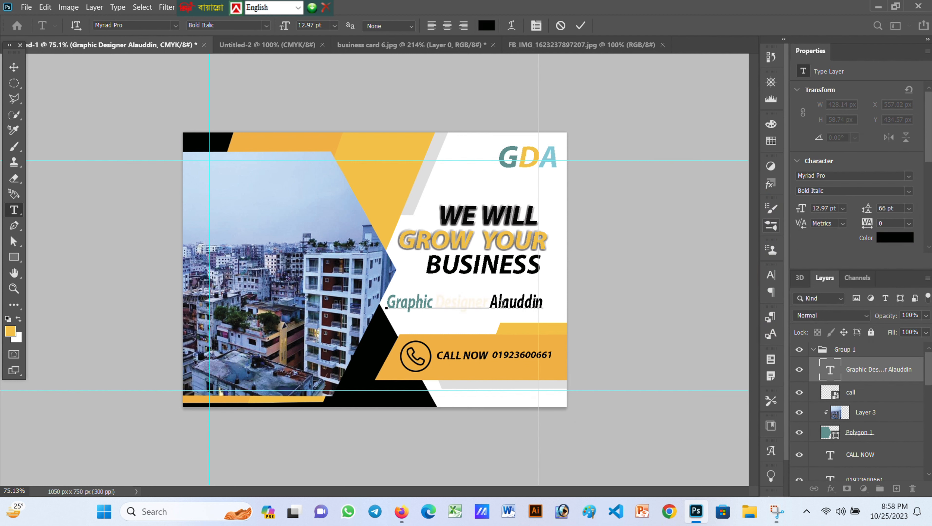
pyautogui.moveTo(439, 299); pyautogui.dragTo(554, 307)
pyautogui.click(894, 237)
pyautogui.click(757, 186)
pyautogui.click(845, 180)
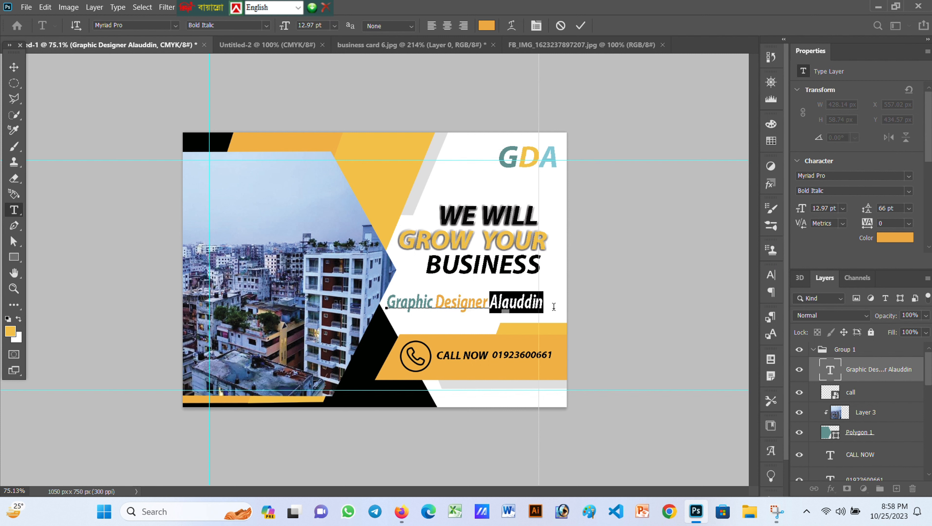
# Colour the designer's name light blue from the GDA logo and commit the text edits
pyautogui.click(895, 238)
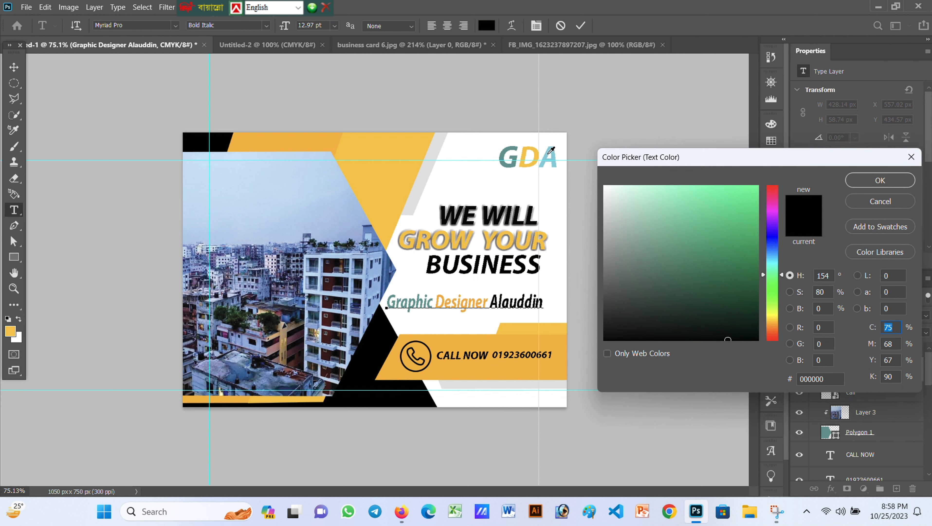
pyautogui.click(549, 151)
pyautogui.click(879, 180)
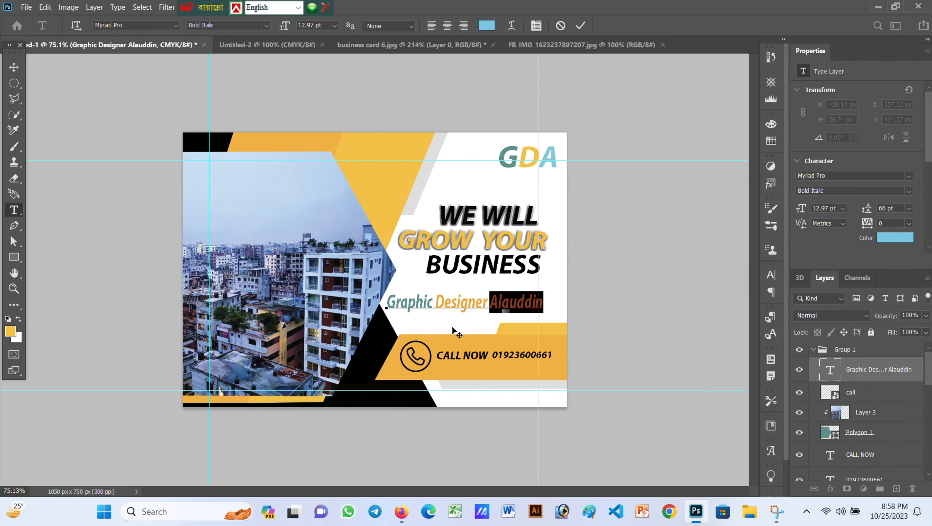
pyautogui.click(581, 25)
pyautogui.press('v')
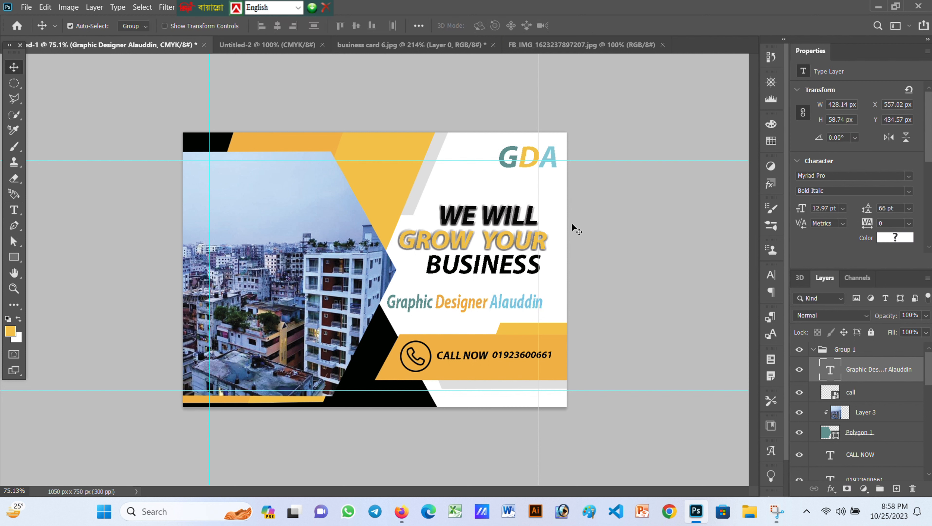
# Add a 9 pt GDA text label on the yellow strip and nudge it slightly down
pyautogui.press('t')
pyautogui.click(519, 326)
pyautogui.click(334, 26)
pyautogui.click(316, 80)
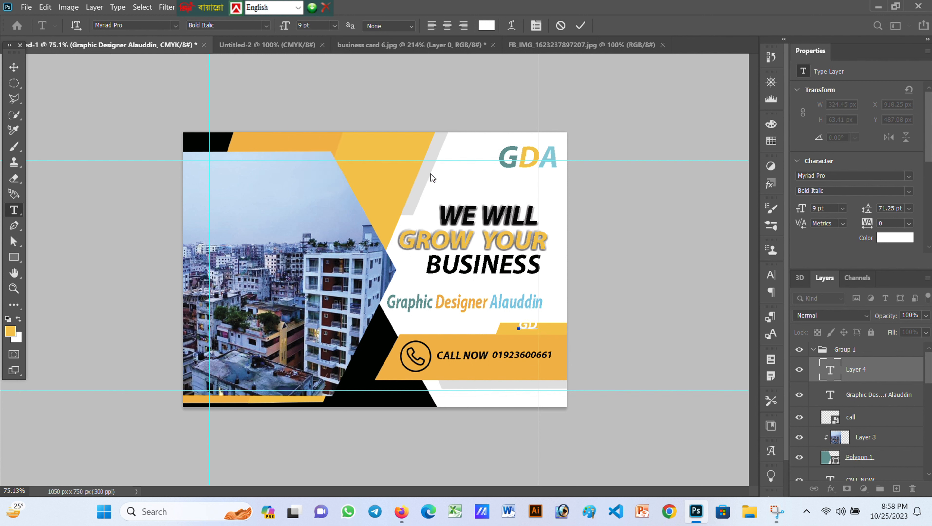
pyautogui.click(580, 26)
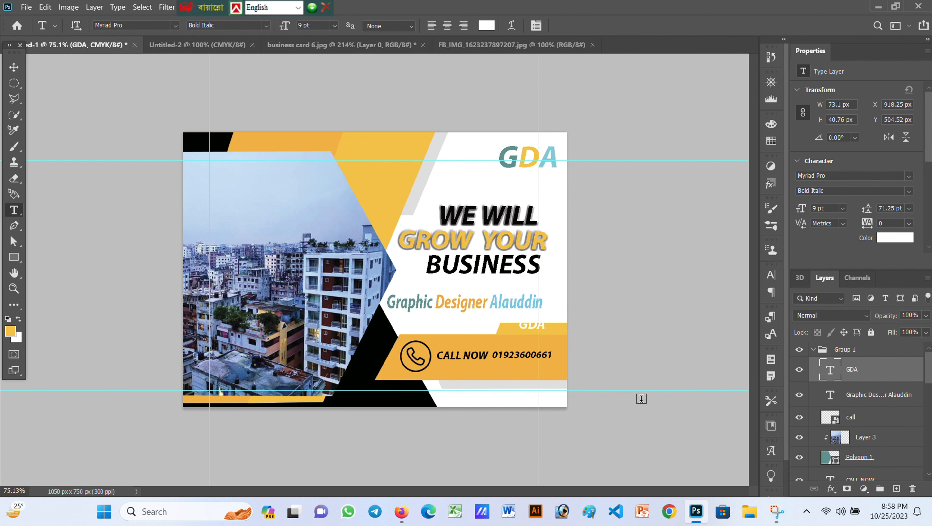
pyautogui.hotkey('ctrl', 't')
pyautogui.press('Down')
pyautogui.press('Down')
pyautogui.press('Down')
pyautogui.press('Down')
pyautogui.press('Down')
pyautogui.press('Down')
pyautogui.press('Down')
pyautogui.press('Down')
pyautogui.press('Down')
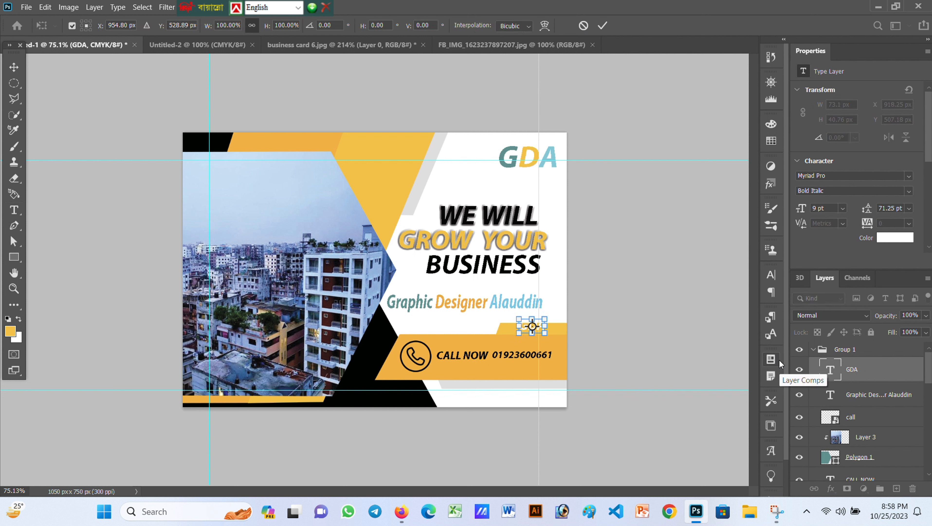
pyautogui.click(603, 26)
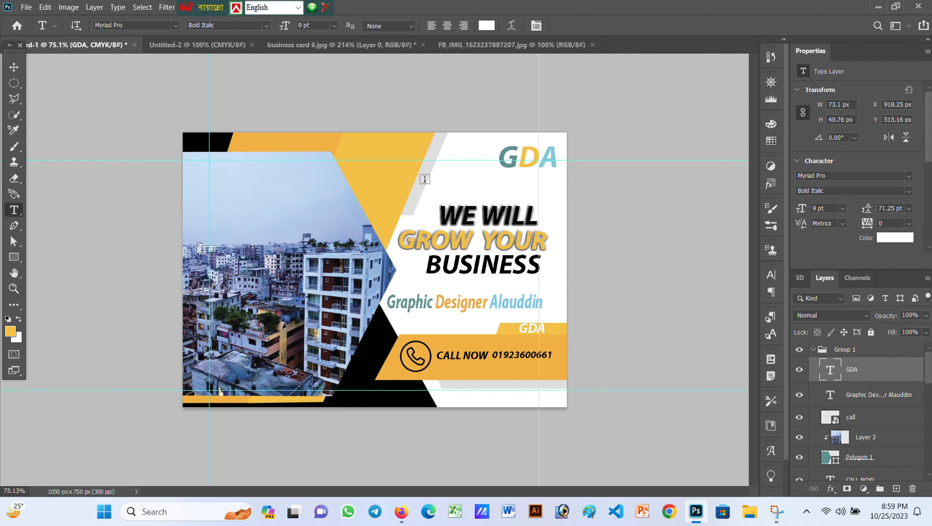